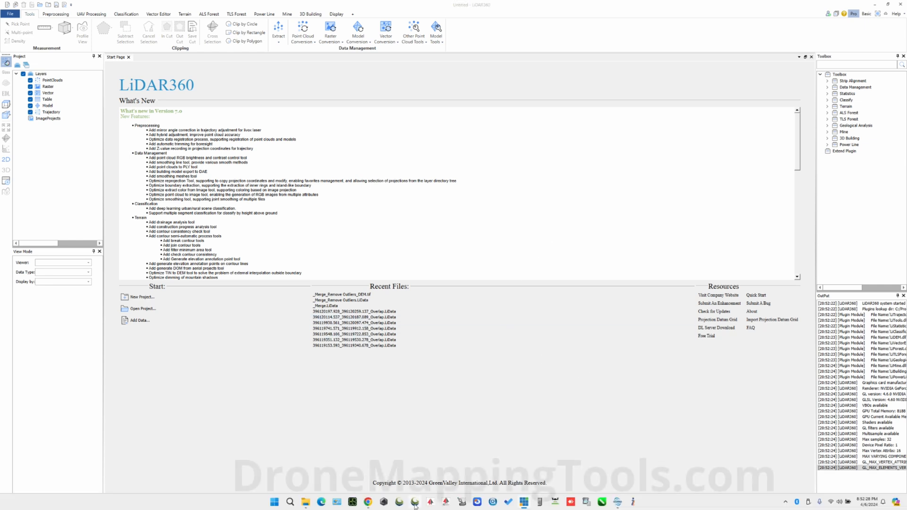
Load both LAS block files from the lidars project's terra_las folder into the LiDAR360 viewer
{"action": "left_click", "coordinate": [414, 503]}
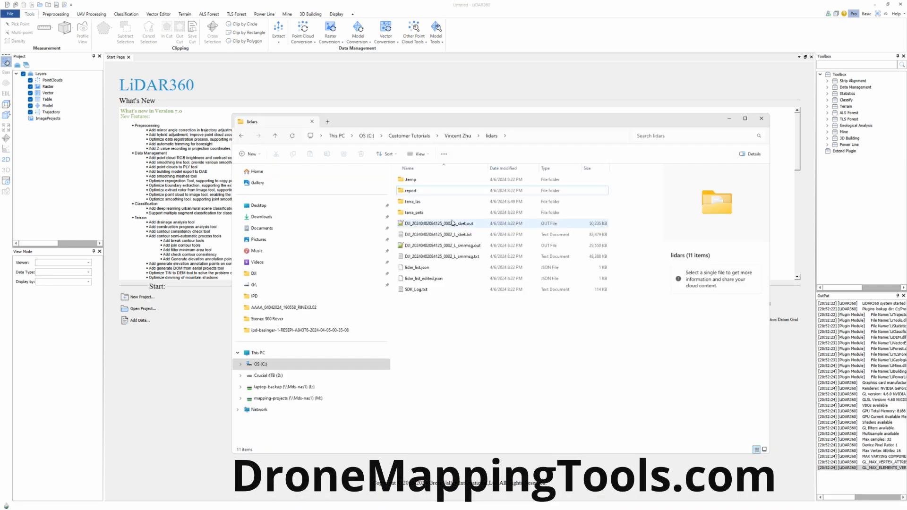
{"action": "left_click_drag", "start_coordinate": [463, 113], "coordinate": [478, 193]}
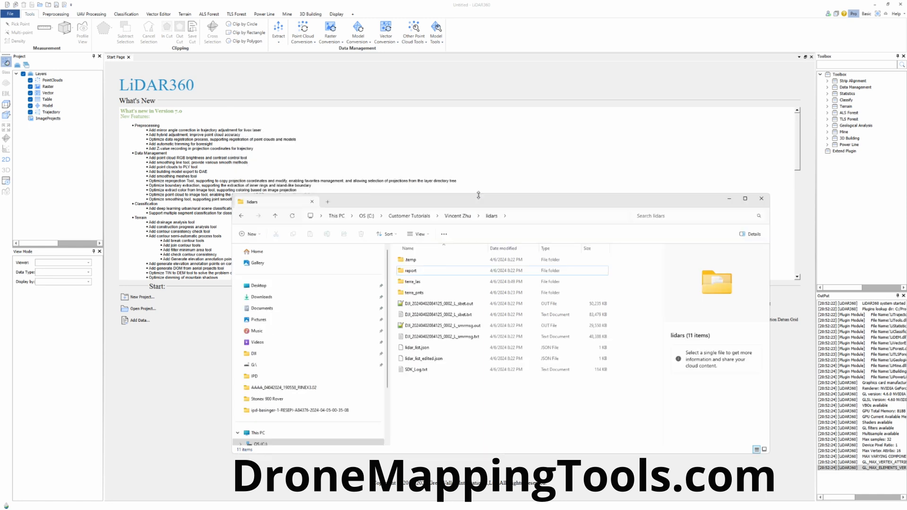
{"action": "double_click", "coordinate": [414, 281]}
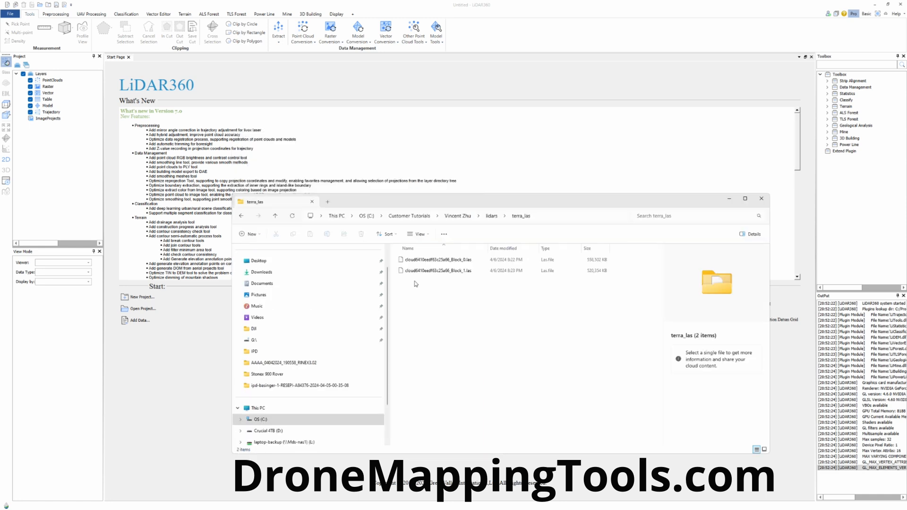
{"action": "left_click", "coordinate": [458, 271]}
{"action": "left_click", "coordinate": [450, 261], "text": "shift"}
{"action": "left_click_drag", "start_coordinate": [435, 262], "coordinate": [377, 158]}
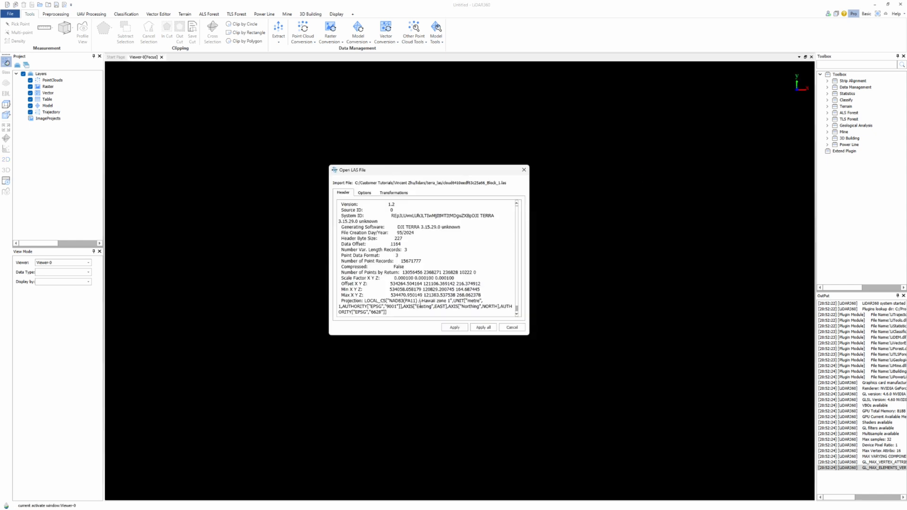
Check the LAS header's EPSG code, set the source projection to NAD83(PA11) / Hawaii zone 1 (EPSG:6628), and import all files
{"action": "scroll", "coordinate": [435, 280], "scroll_direction": "down", "scroll_amount": 1}
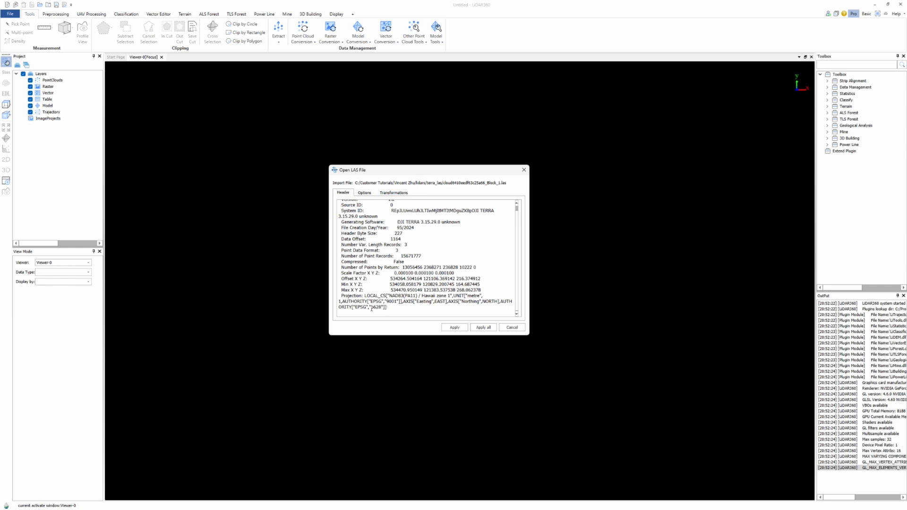
{"action": "left_click_drag", "start_coordinate": [372, 309], "coordinate": [380, 309]}
{"action": "left_click", "coordinate": [396, 194]}
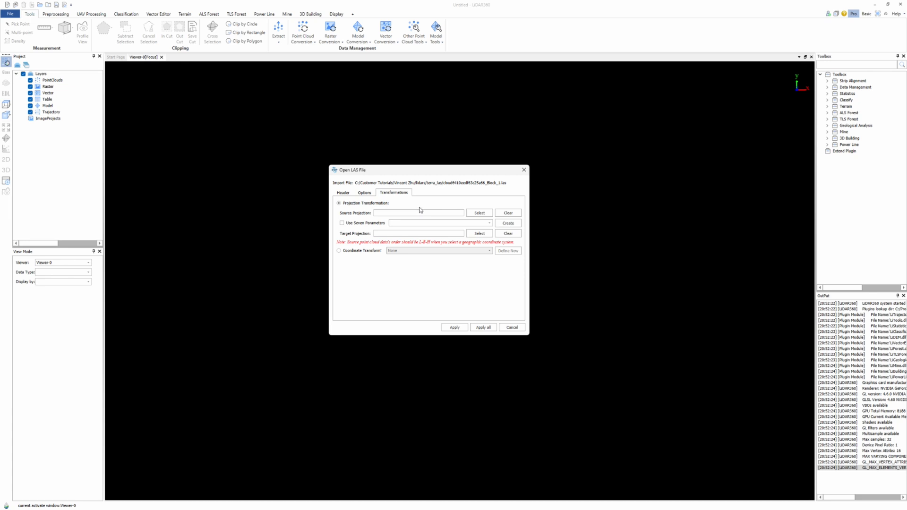
{"action": "left_click", "coordinate": [480, 213]}
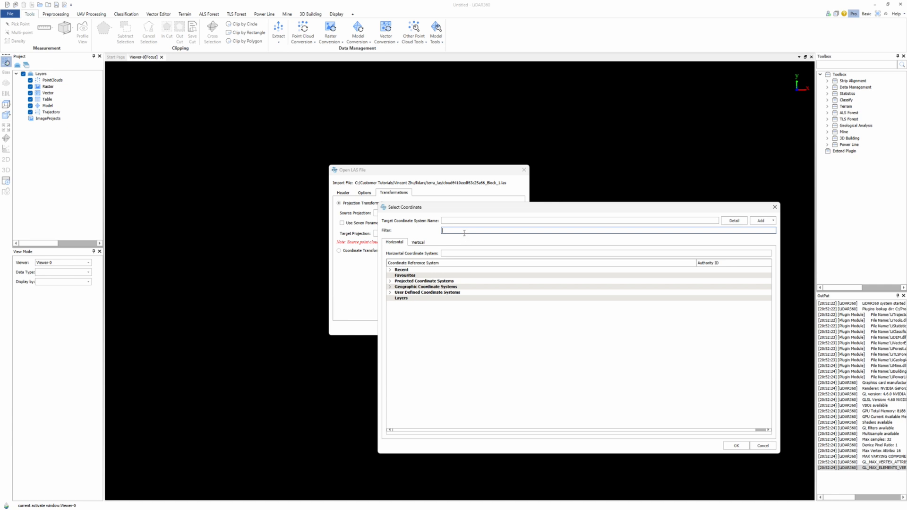
{"action": "type", "text": "6628"}
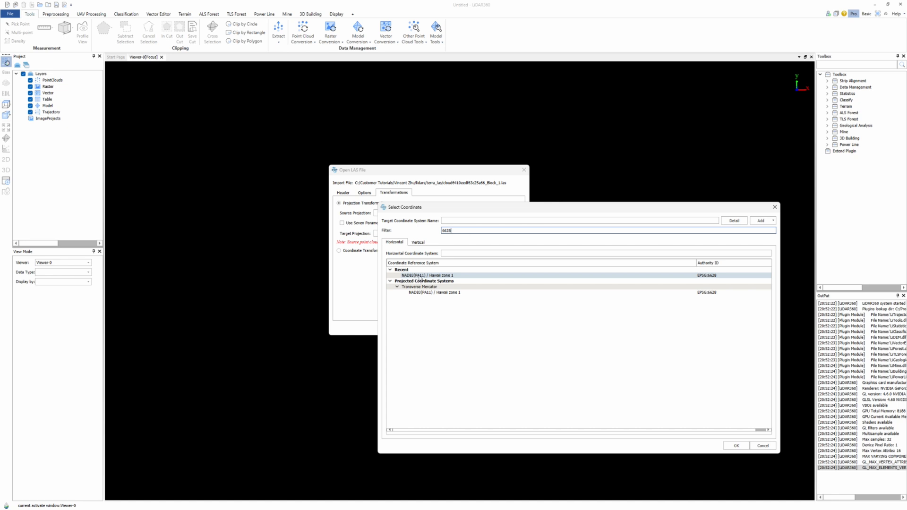
{"action": "left_click", "coordinate": [432, 276]}
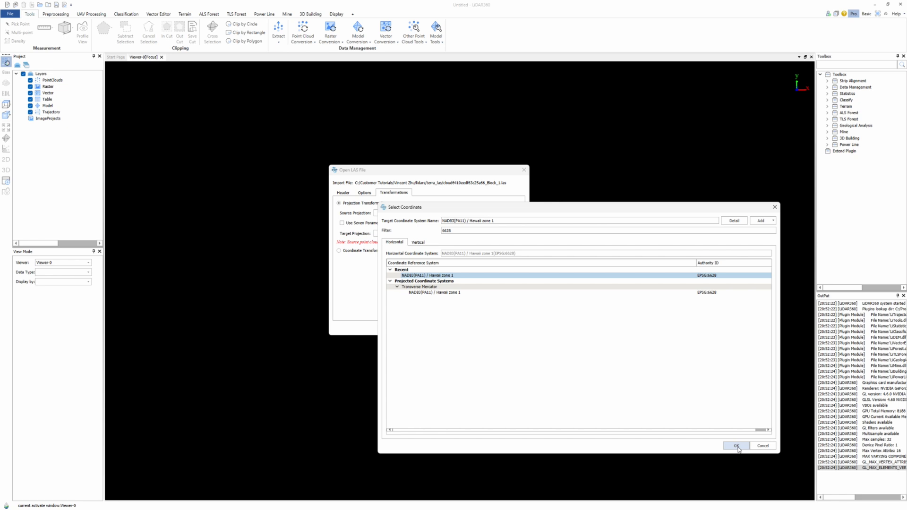
{"action": "left_click", "coordinate": [418, 242]}
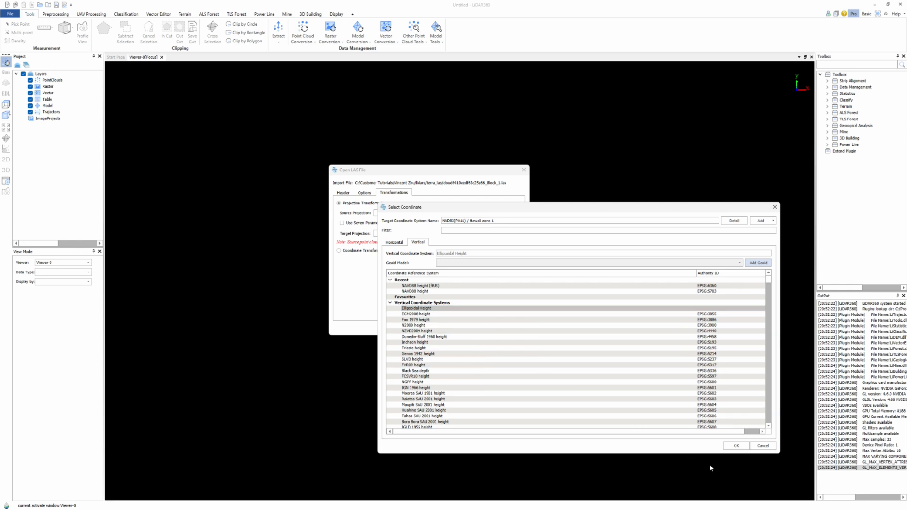
{"action": "left_click", "coordinate": [736, 446]}
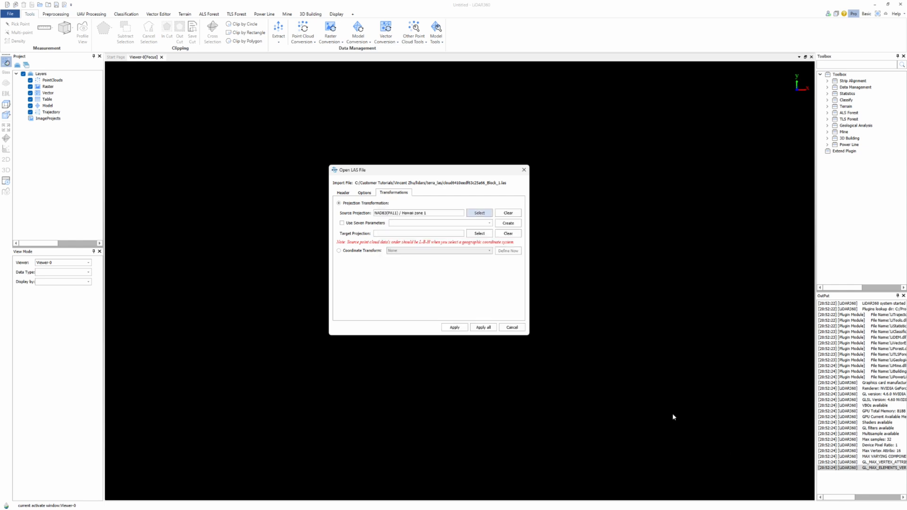
{"action": "left_click", "coordinate": [483, 328]}
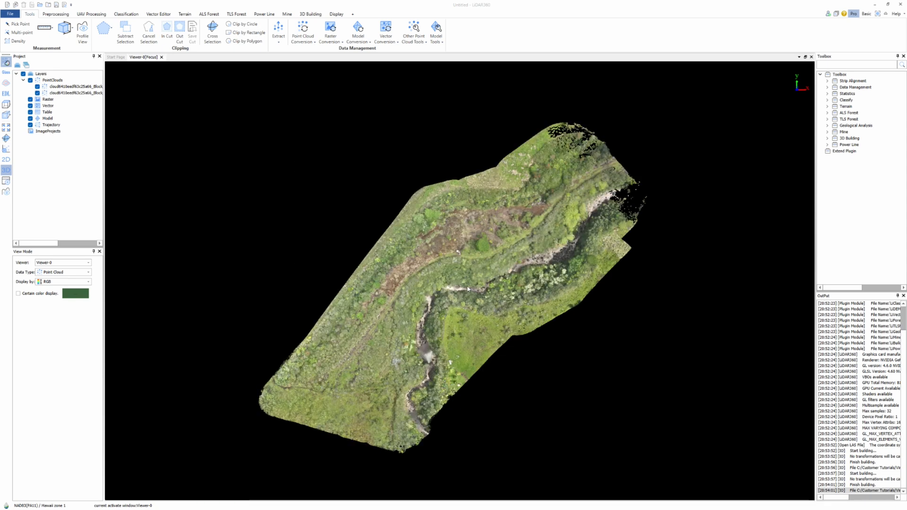
{"action": "scroll", "coordinate": [468, 289], "scroll_direction": "up", "scroll_amount": 2}
{"action": "left_click", "coordinate": [37, 87]}
{"action": "left_click", "coordinate": [37, 86]}
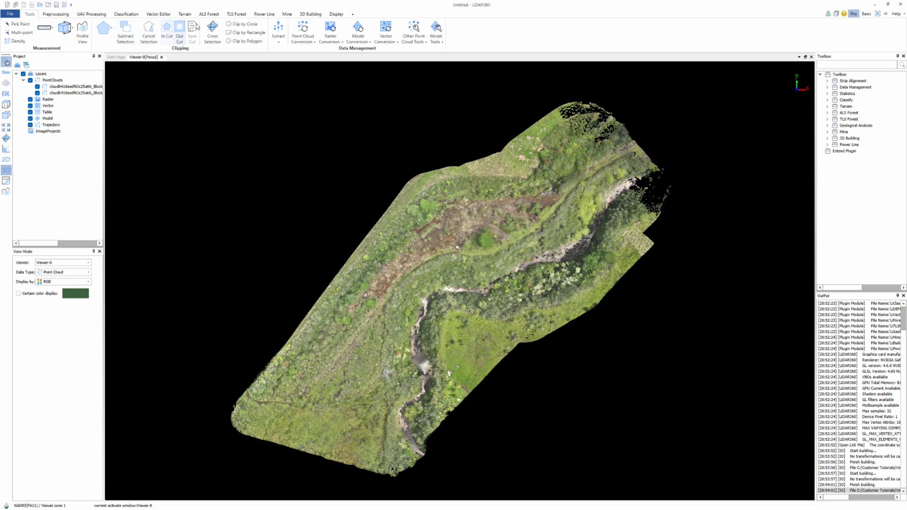
Start the Boresight tool and set a new folder named Lidar360 inside lidars as its workspace
{"action": "left_click", "coordinate": [56, 14]}
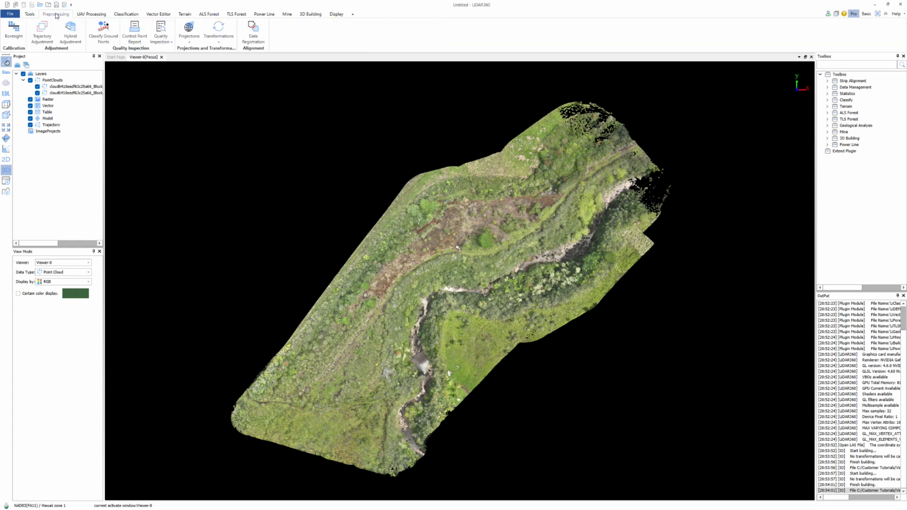
{"action": "left_click", "coordinate": [14, 32]}
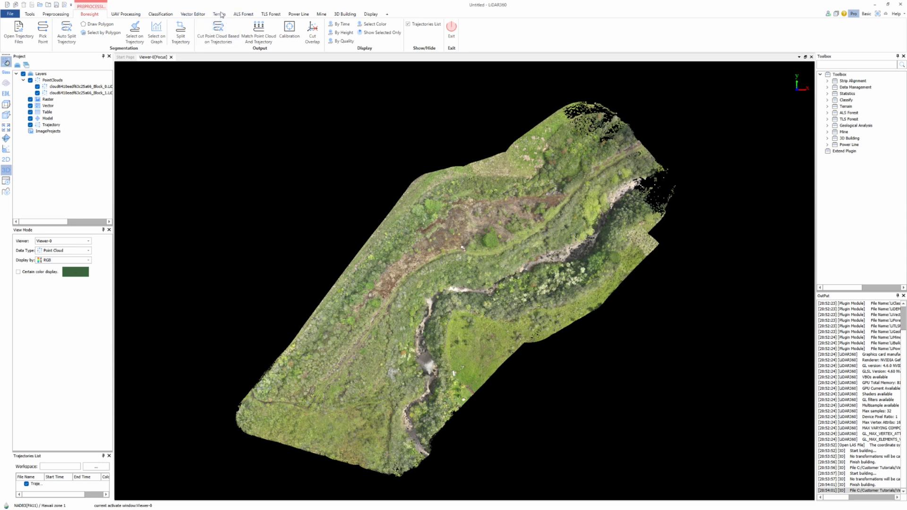
{"action": "left_click", "coordinate": [19, 35]}
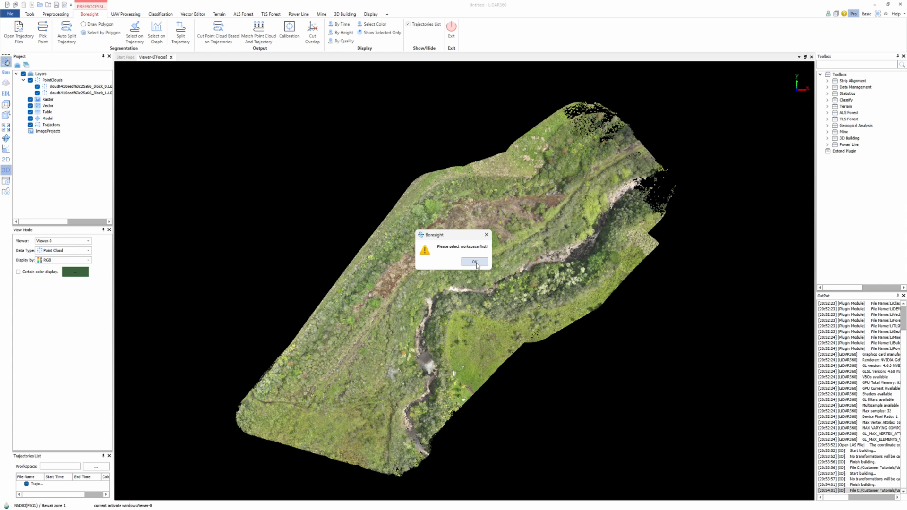
{"action": "left_click", "coordinate": [474, 263]}
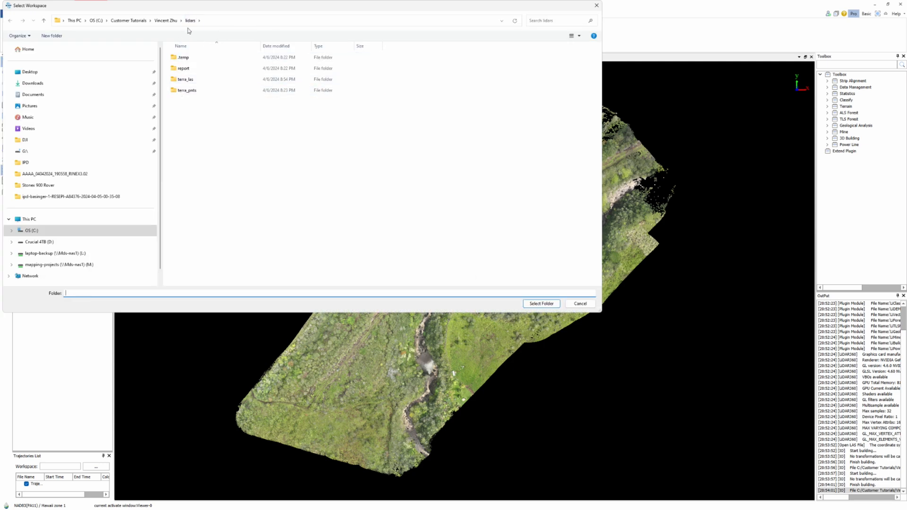
{"action": "left_click", "coordinate": [52, 36]}
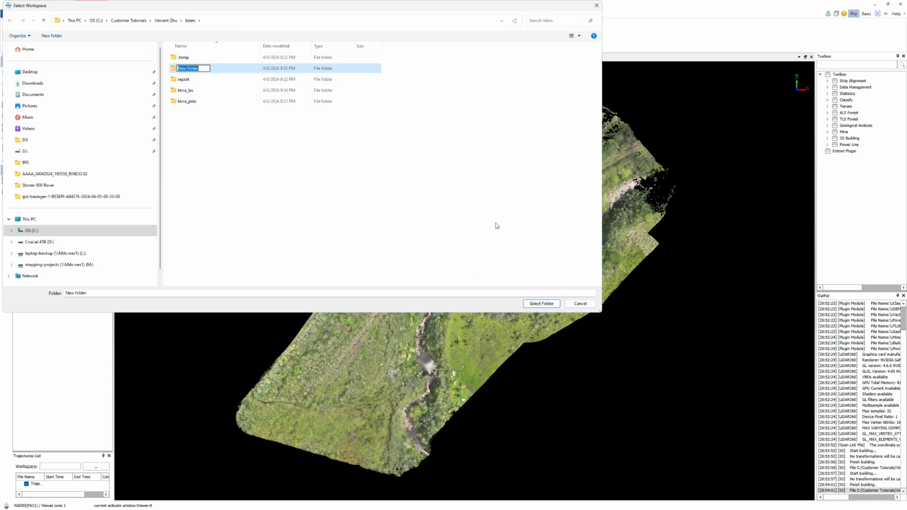
{"action": "type", "text": "Lidar360"}
{"action": "key", "text": "Return"}
{"action": "key", "text": "Return"}
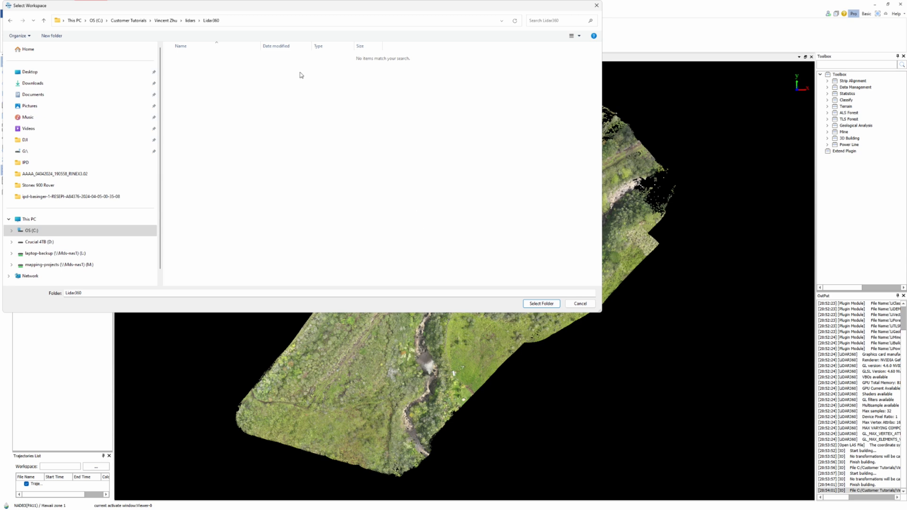
{"action": "left_click", "coordinate": [542, 304]}
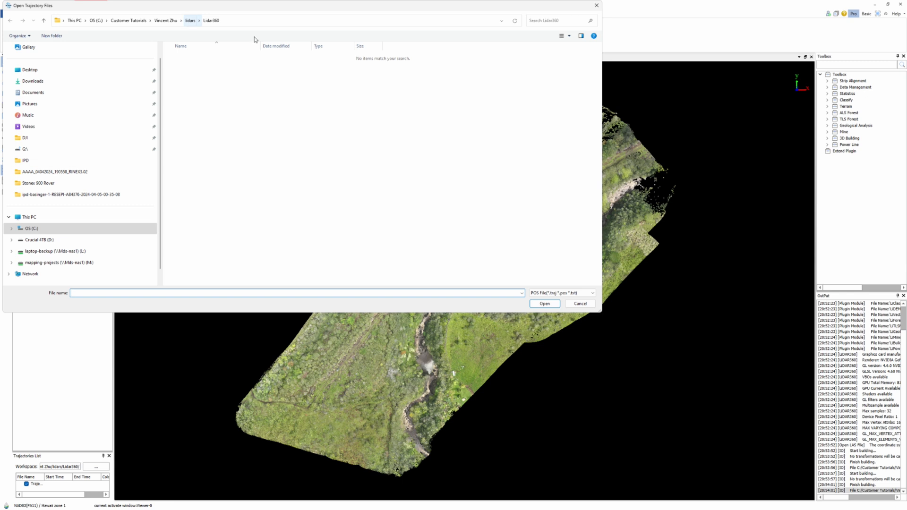
{"action": "left_click", "coordinate": [190, 21]}
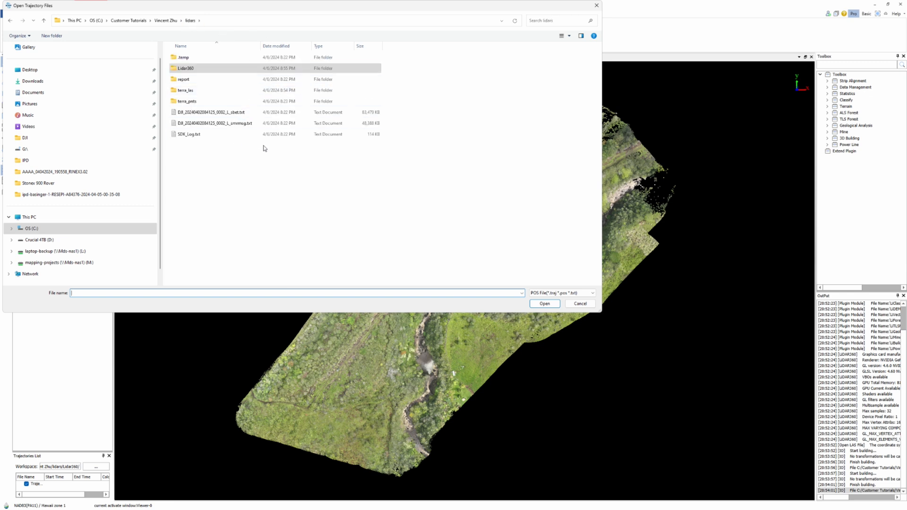
{"action": "left_click", "coordinate": [563, 293]}
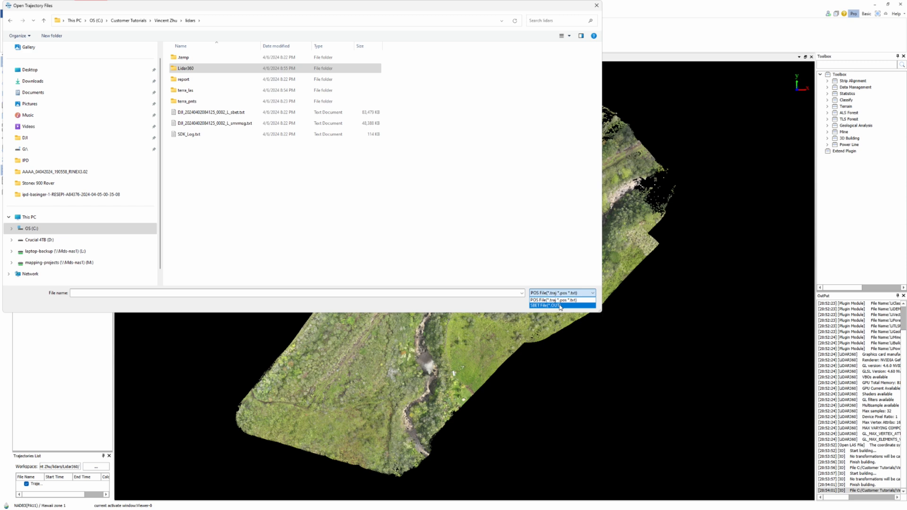
{"action": "left_click", "coordinate": [559, 305]}
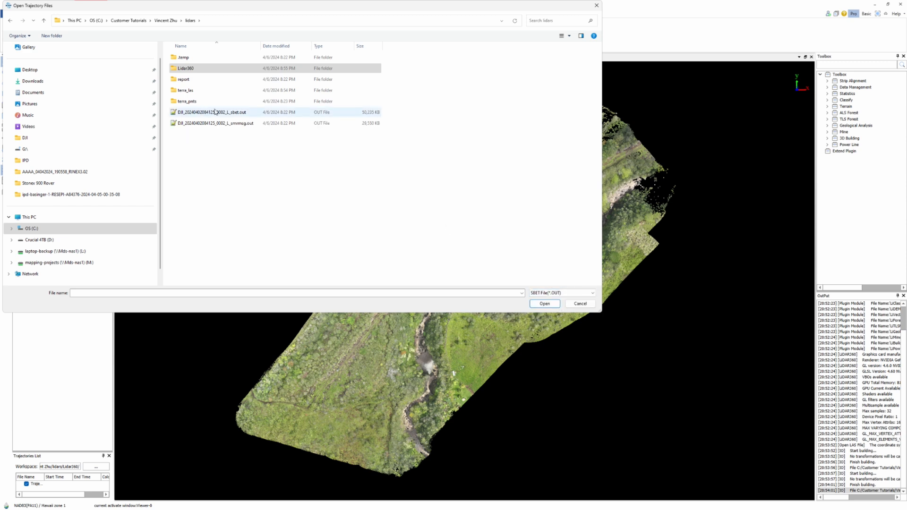
{"action": "left_click", "coordinate": [232, 114]}
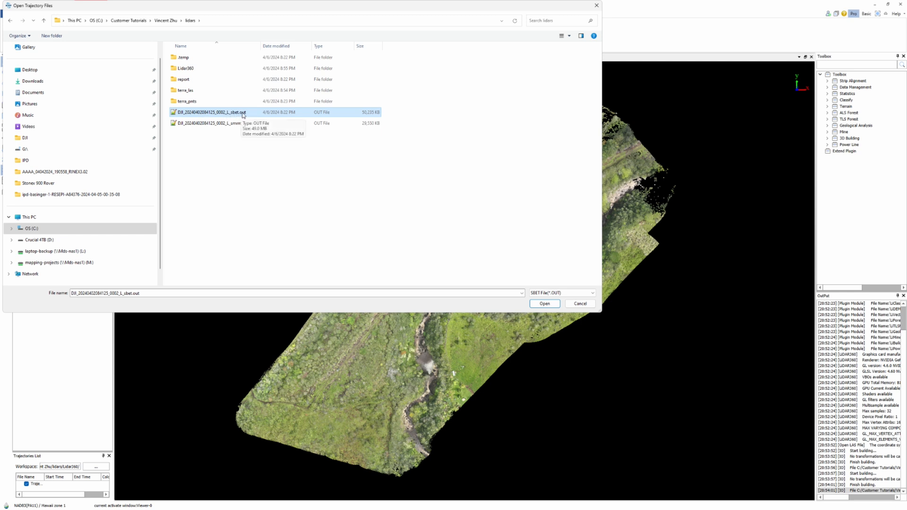
{"action": "left_click", "coordinate": [546, 304]}
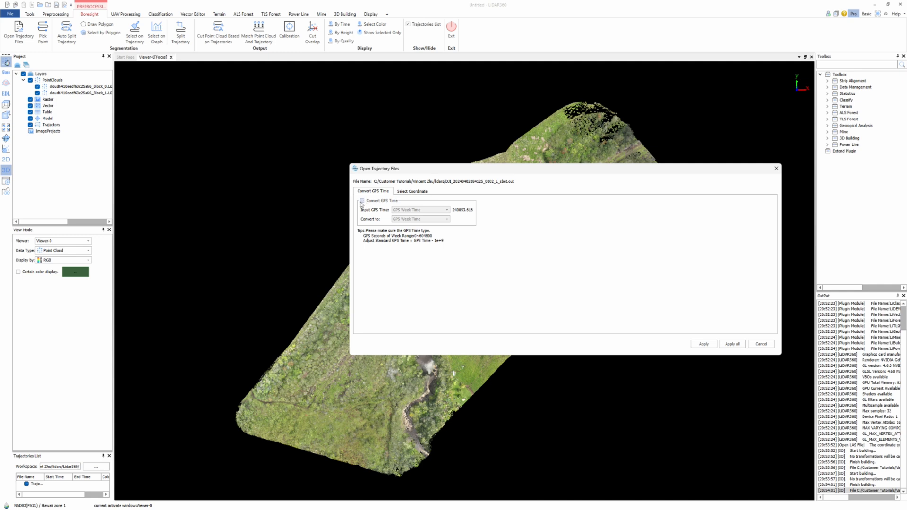
Enable GPS time conversion from GPS Week Time to Adjusted Standard GPS Time with the survey date 4/2/2024
{"action": "left_click", "coordinate": [363, 202]}
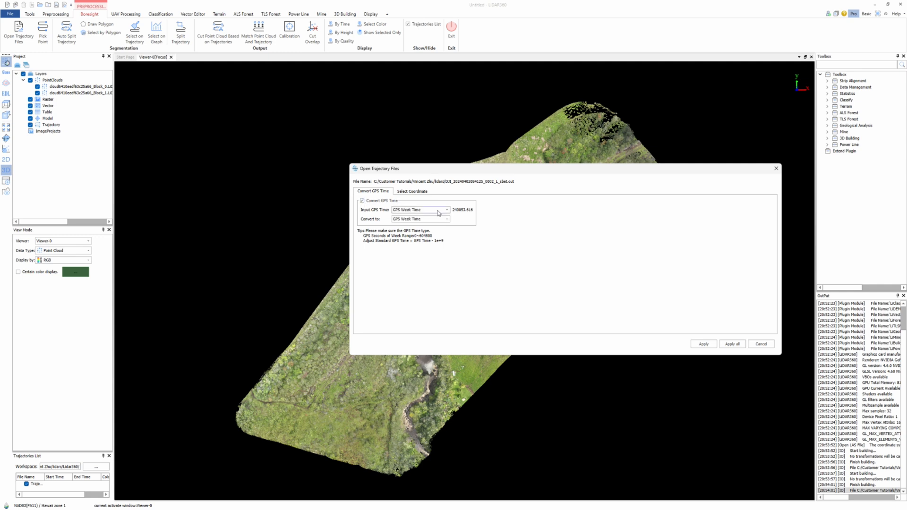
{"action": "left_click", "coordinate": [427, 219]}
{"action": "left_click", "coordinate": [424, 230]}
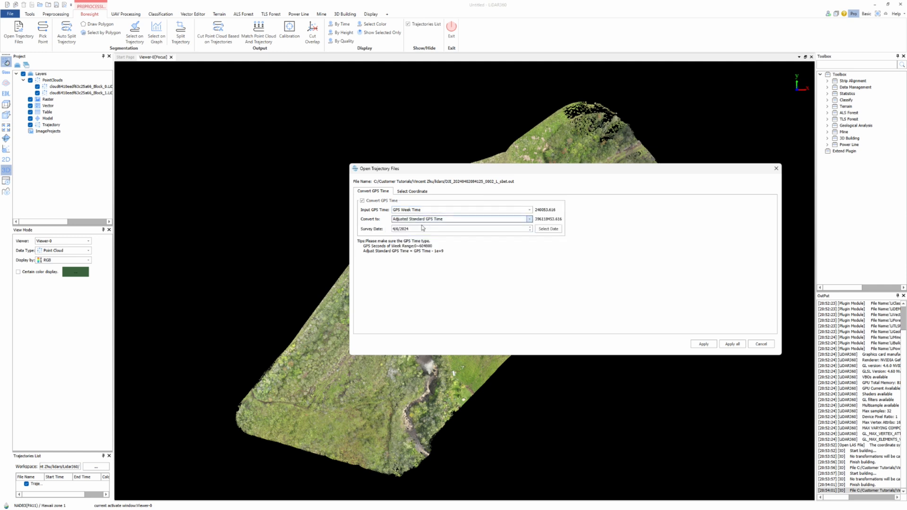
{"action": "left_click", "coordinate": [548, 229]}
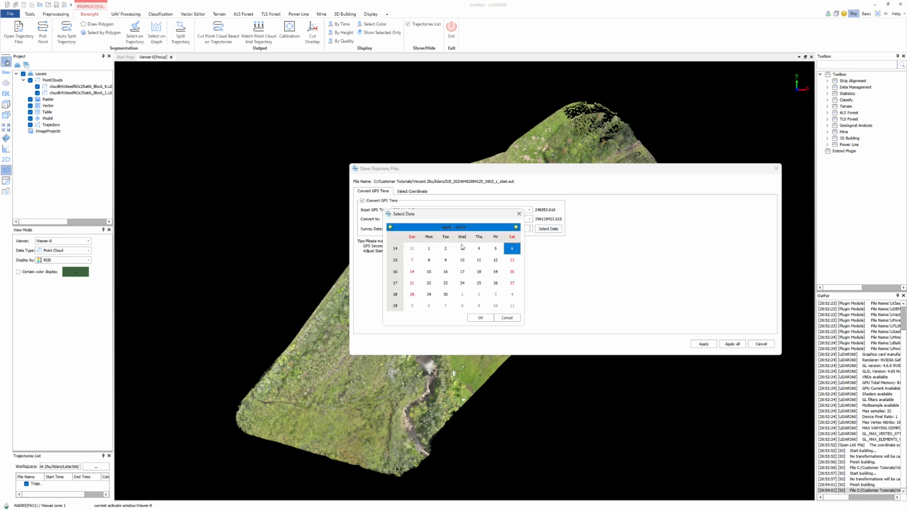
{"action": "left_click", "coordinate": [446, 249]}
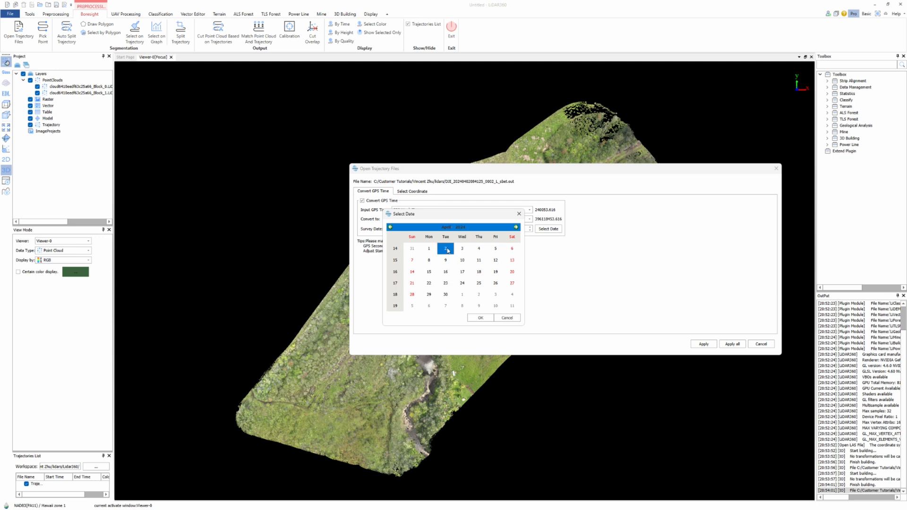
{"action": "left_click", "coordinate": [486, 320]}
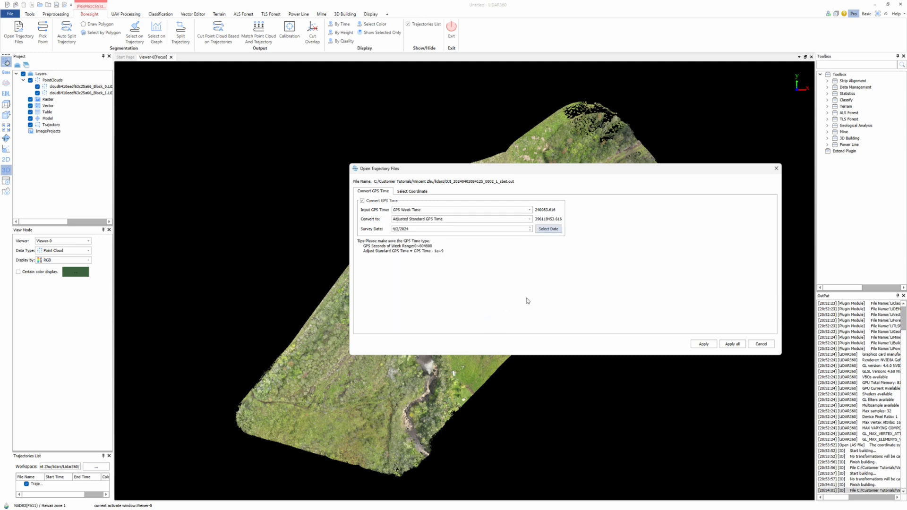
Set the trajectory's coordinate system to NAD83(PA11) / Hawaii zone 1 (EPSG:6628) and apply the import settings to all files
{"action": "left_click", "coordinate": [417, 192]}
{"action": "left_click", "coordinate": [434, 210]}
{"action": "type", "text": "6628"}
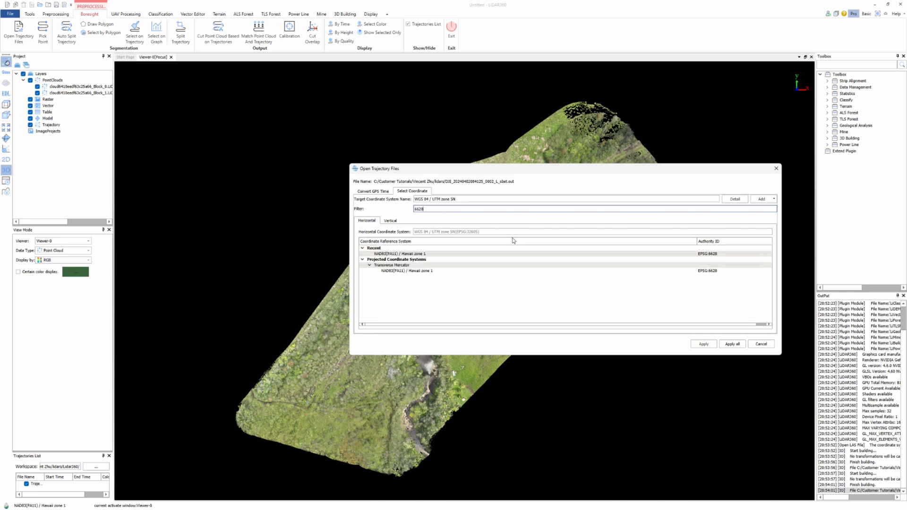
{"action": "left_click", "coordinate": [410, 255]}
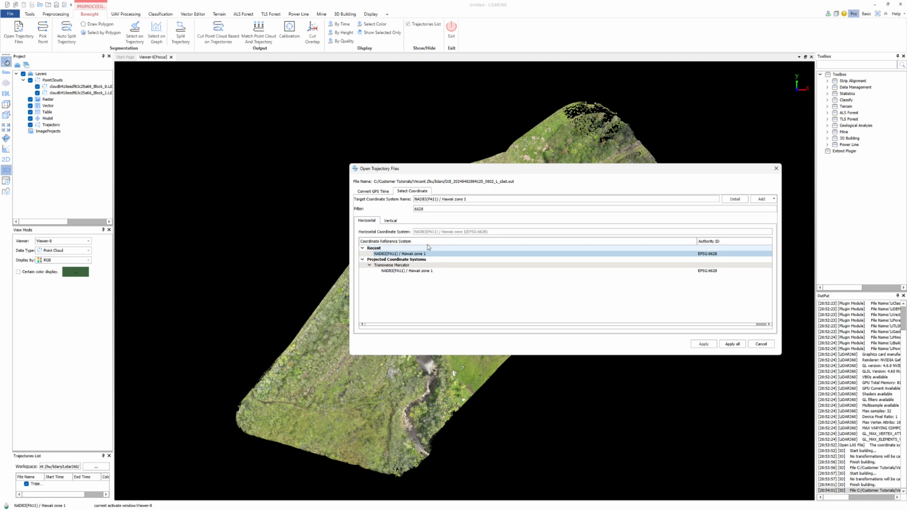
{"action": "left_click", "coordinate": [733, 344]}
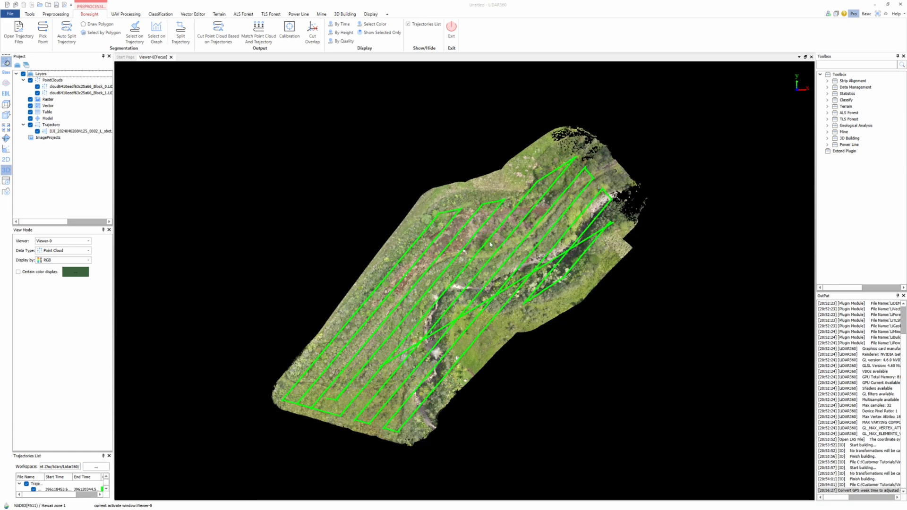
{"action": "scroll", "coordinate": [435, 337], "scroll_direction": "up", "scroll_amount": 2}
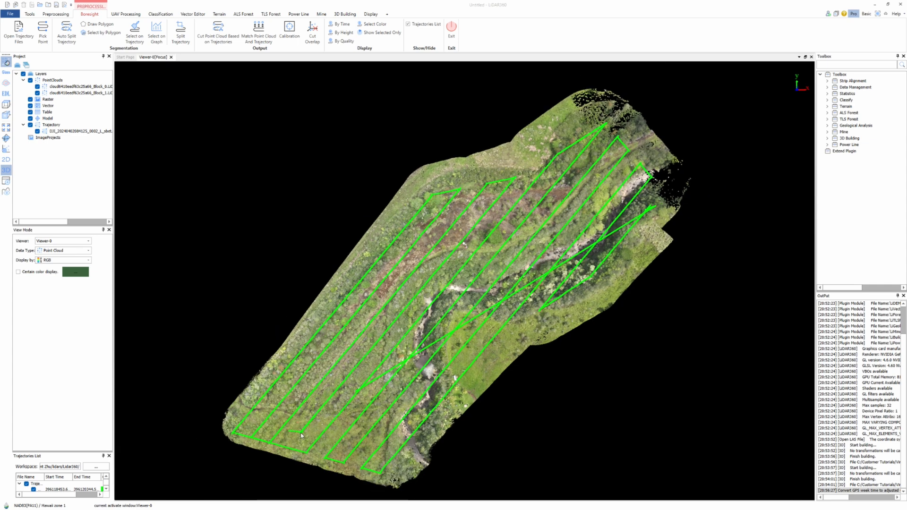
{"action": "mouse_move", "coordinate": [298, 435]}
{"action": "left_mouse_down"}
{"action": "mouse_move", "coordinate": [283, 302]}
{"action": "mouse_move", "coordinate": [231, 342]}
{"action": "mouse_move", "coordinate": [255, 387]}
{"action": "left_mouse_up"}
{"action": "left_click_drag", "start_coordinate": [470, 399], "coordinate": [500, 425]}
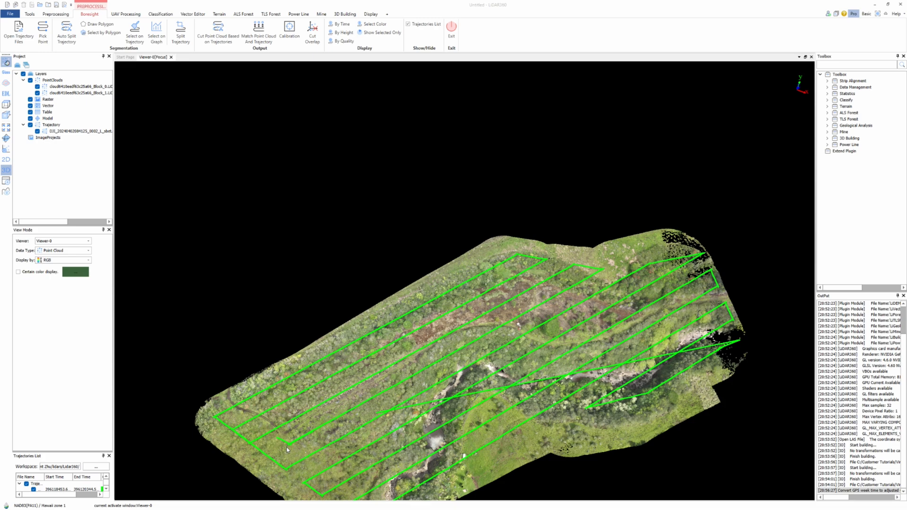
Examine the trajectory's overlapping back-and-forth section near the south-western end of the flight area up close
{"action": "scroll", "coordinate": [286, 447], "scroll_direction": "up", "scroll_amount": 2}
{"action": "middle_click_drag", "start_coordinate": [257, 476], "coordinate": [308, 444]}
{"action": "scroll", "coordinate": [378, 377], "scroll_direction": "up", "scroll_amount": 2}
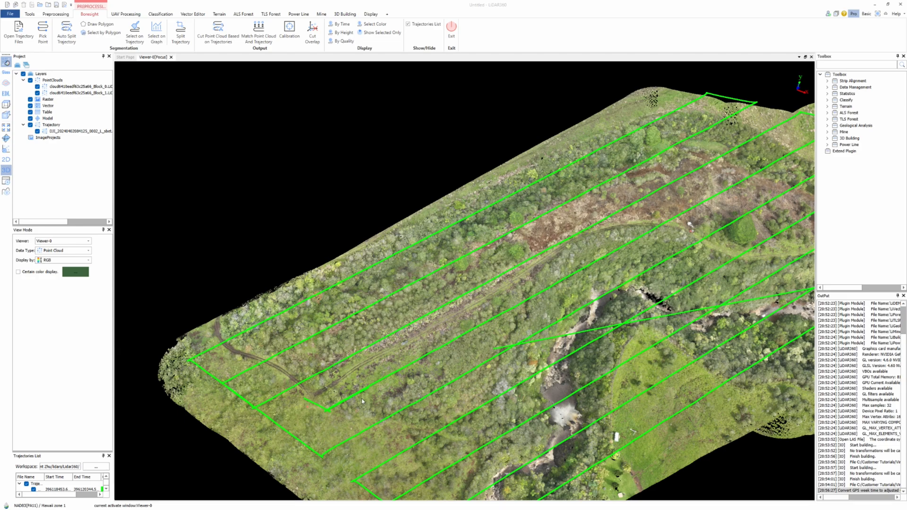
{"action": "scroll", "coordinate": [362, 401], "scroll_direction": "up", "scroll_amount": 2}
{"action": "middle_click_drag", "start_coordinate": [356, 411], "coordinate": [417, 385]}
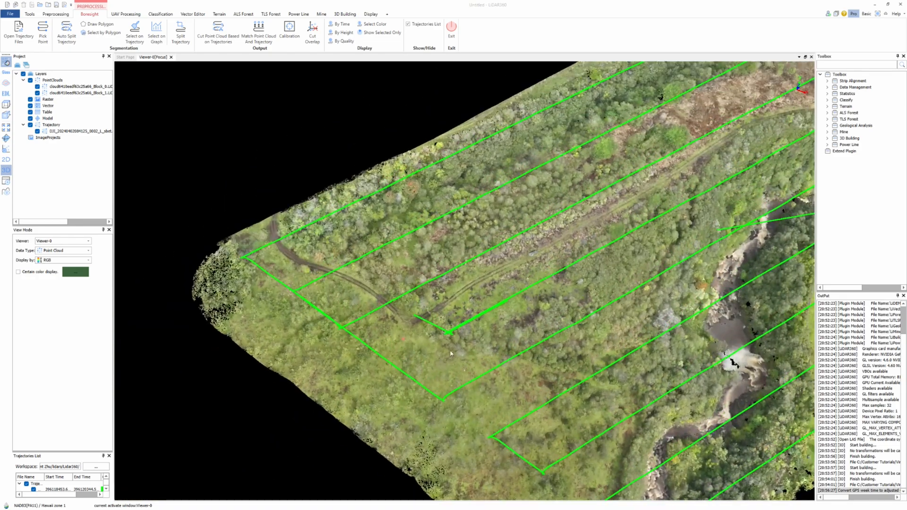
{"action": "scroll", "coordinate": [449, 355], "scroll_direction": "up", "scroll_amount": 5}
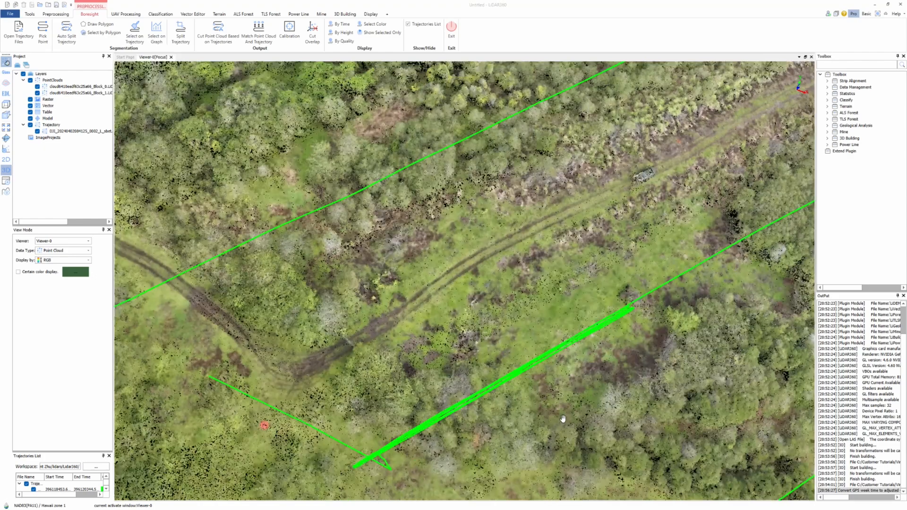
{"action": "middle_click_drag", "start_coordinate": [563, 418], "coordinate": [555, 407]}
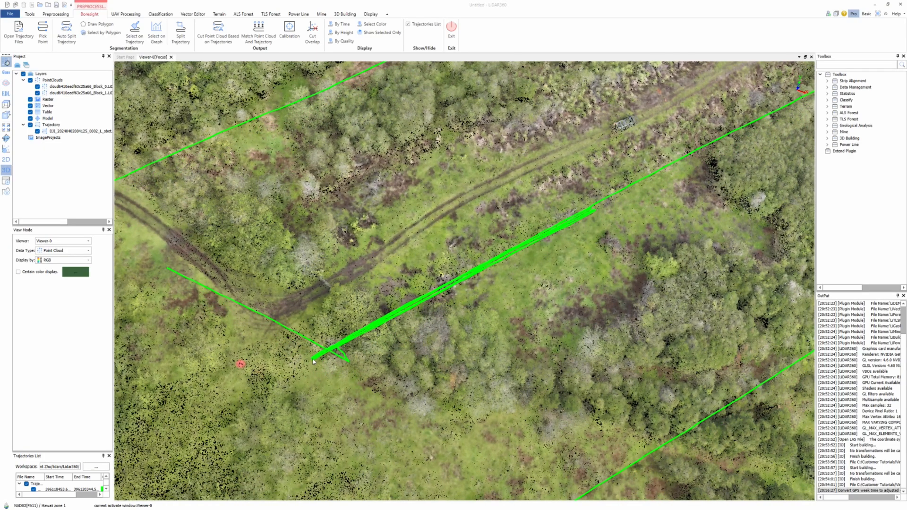
{"action": "scroll", "coordinate": [356, 392], "scroll_direction": "up", "scroll_amount": 2}
{"action": "scroll", "coordinate": [355, 392], "scroll_direction": "down", "scroll_amount": 2}
{"action": "left_click_drag", "start_coordinate": [429, 412], "coordinate": [413, 381]}
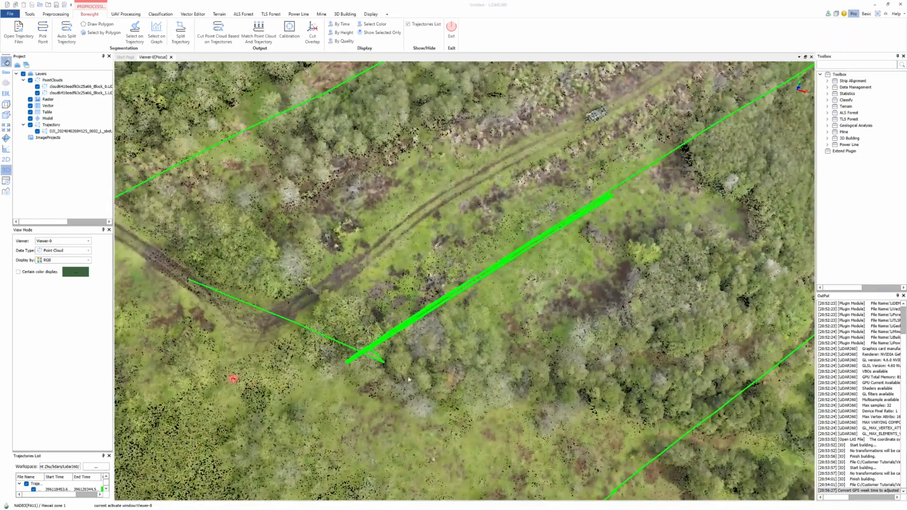
Examine the alignment of the whole trajectory's flight lines and turns over the point cloud
{"action": "scroll", "coordinate": [404, 348], "scroll_direction": "down", "scroll_amount": 5}
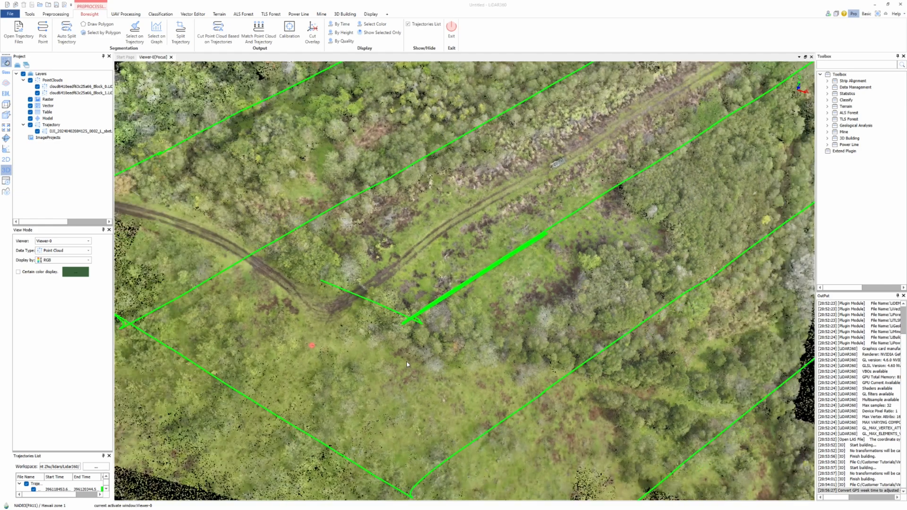
{"action": "scroll", "coordinate": [405, 377], "scroll_direction": "down", "scroll_amount": 2}
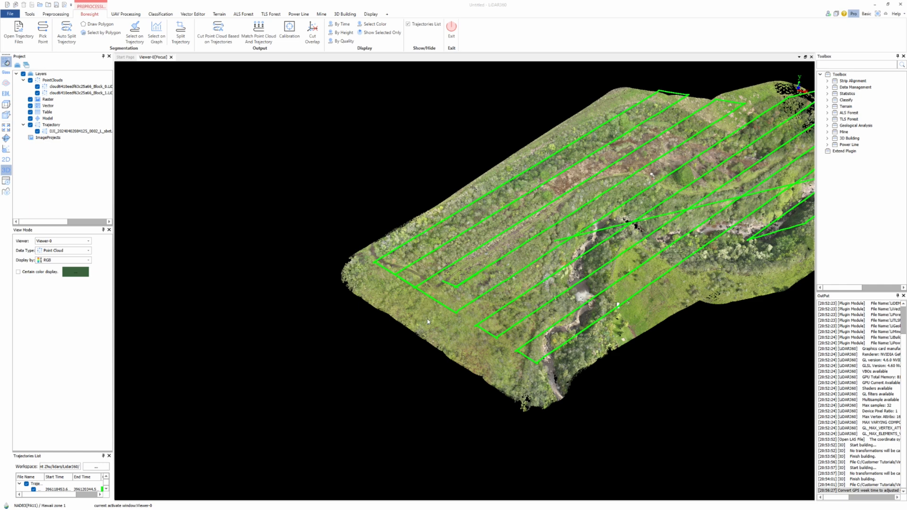
{"action": "scroll", "coordinate": [427, 321], "scroll_direction": "down", "scroll_amount": 3}
{"action": "middle_click_drag", "start_coordinate": [610, 178], "coordinate": [535, 267]}
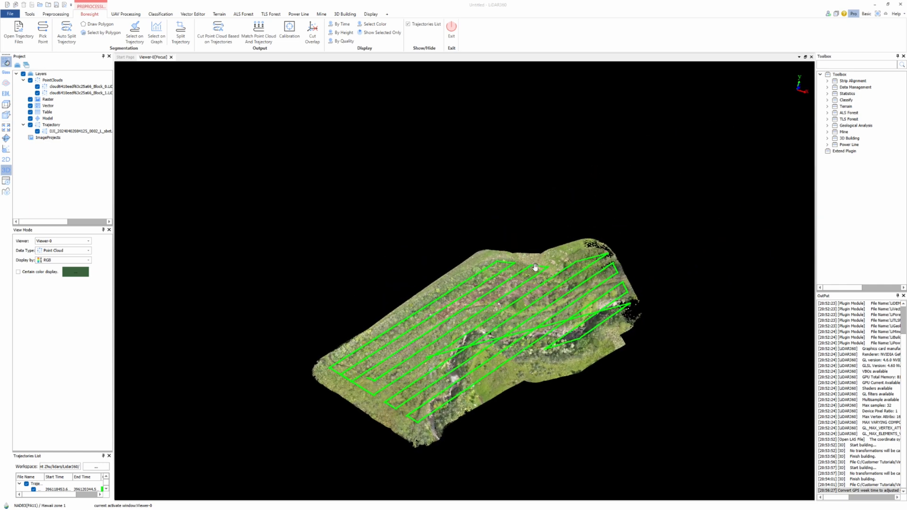
{"action": "scroll", "coordinate": [523, 287], "scroll_direction": "up", "scroll_amount": 2}
{"action": "scroll", "coordinate": [523, 286], "scroll_direction": "down", "scroll_amount": 1}
{"action": "middle_click_drag", "start_coordinate": [520, 480], "coordinate": [531, 409]}
{"action": "left_click_drag", "start_coordinate": [531, 409], "coordinate": [508, 392]}
{"action": "left_click_drag", "start_coordinate": [531, 358], "coordinate": [482, 347]}
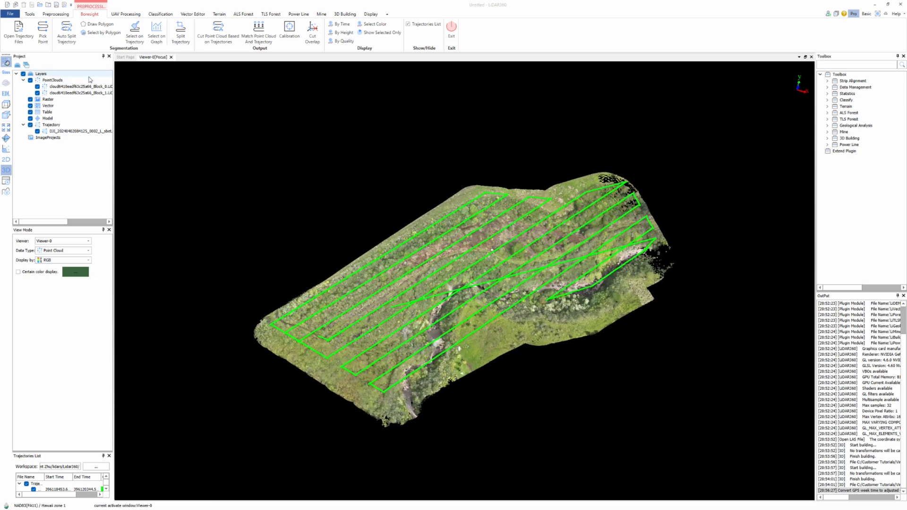
Segment the outermost western flight line with Select on Trajectory by picking its southern and northern ends
{"action": "left_click", "coordinate": [96, 23]}
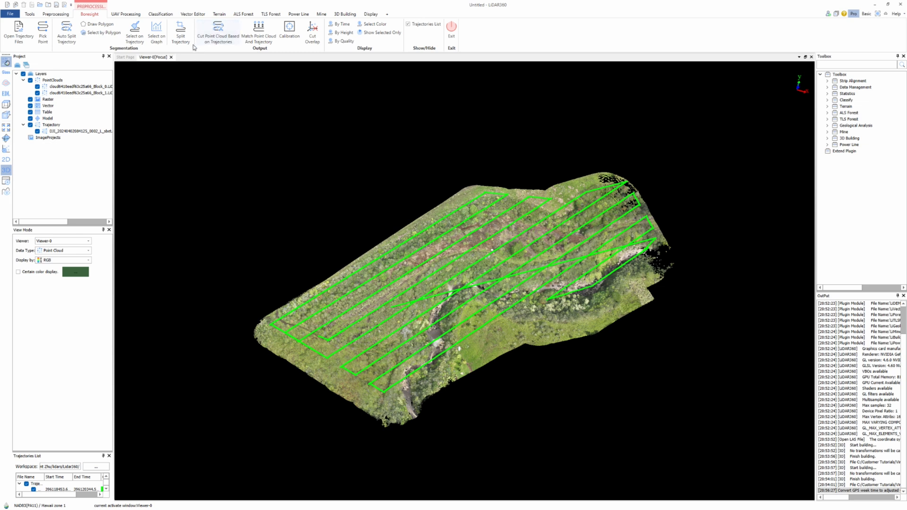
{"action": "left_click", "coordinate": [135, 29]}
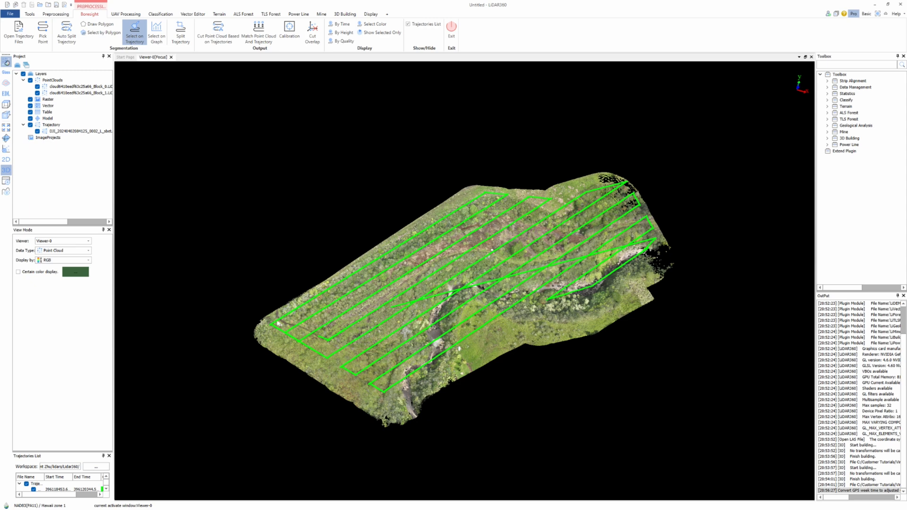
{"action": "left_click", "coordinate": [276, 324]}
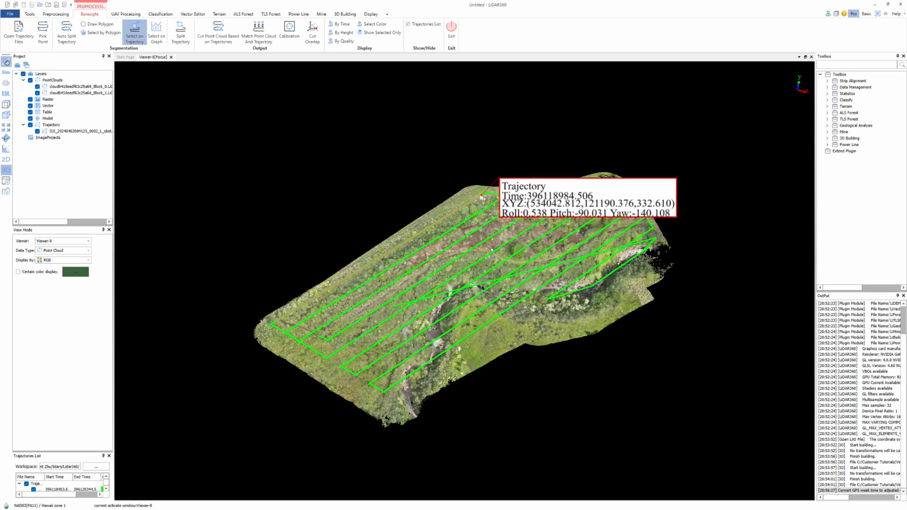
{"action": "left_click", "coordinate": [481, 197]}
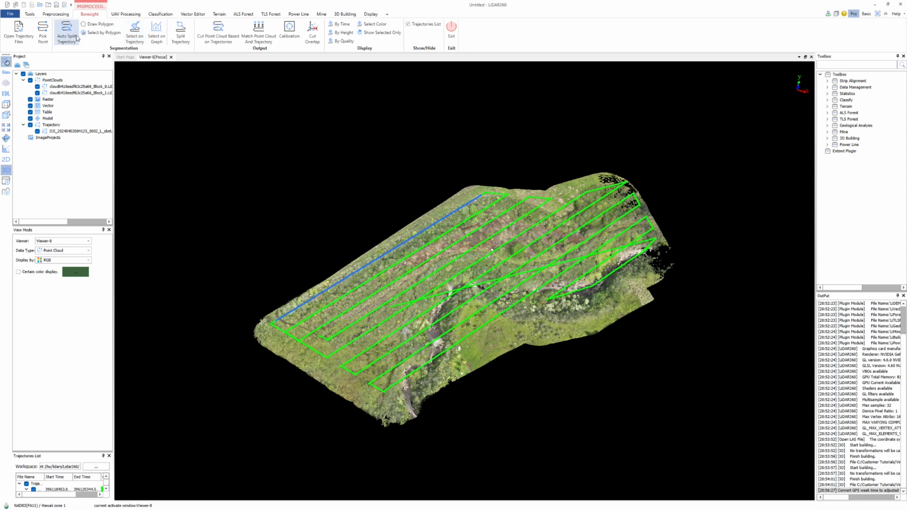
Activate Draw Polygon, enlarge the trajectories list and delete the segment picked along the outermost western flight line
{"action": "left_click", "coordinate": [97, 25]}
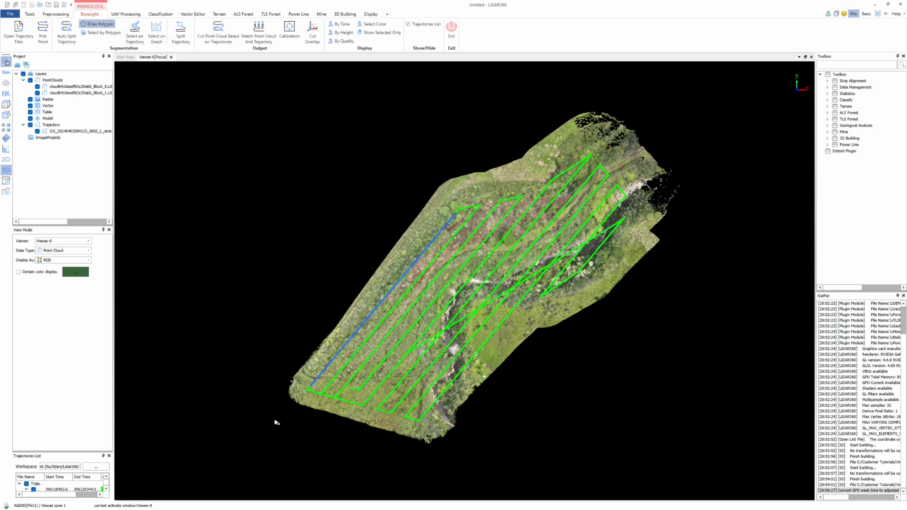
{"action": "left_click_drag", "start_coordinate": [80, 445], "coordinate": [81, 320]}
{"action": "right_click", "coordinate": [57, 369]}
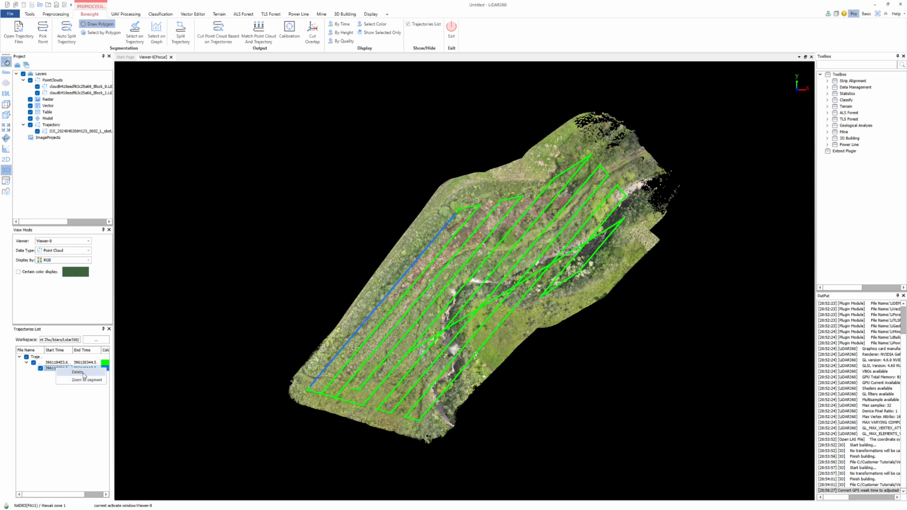
{"action": "left_click", "coordinate": [83, 375]}
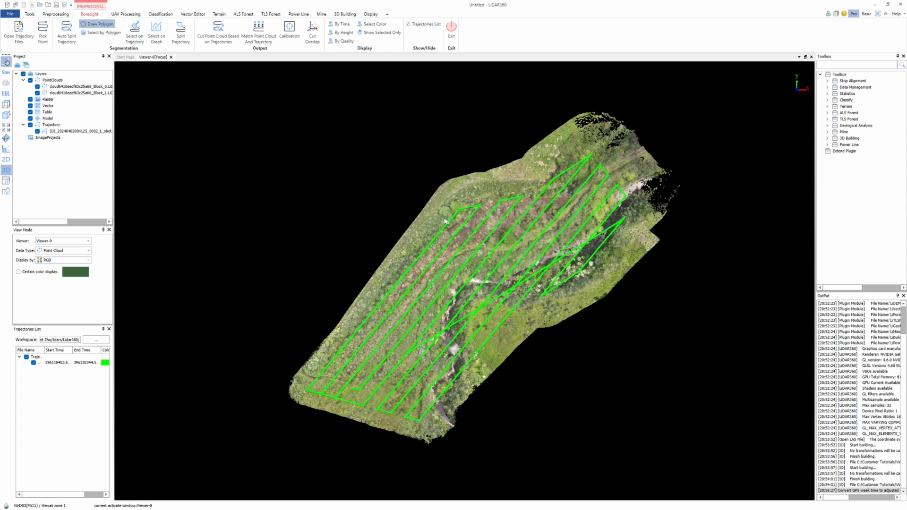
Start a selection polygon along the northern ends of the flight lines, leaving the turns between lines outside it
{"action": "scroll", "coordinate": [451, 215], "scroll_direction": "up", "scroll_amount": 3}
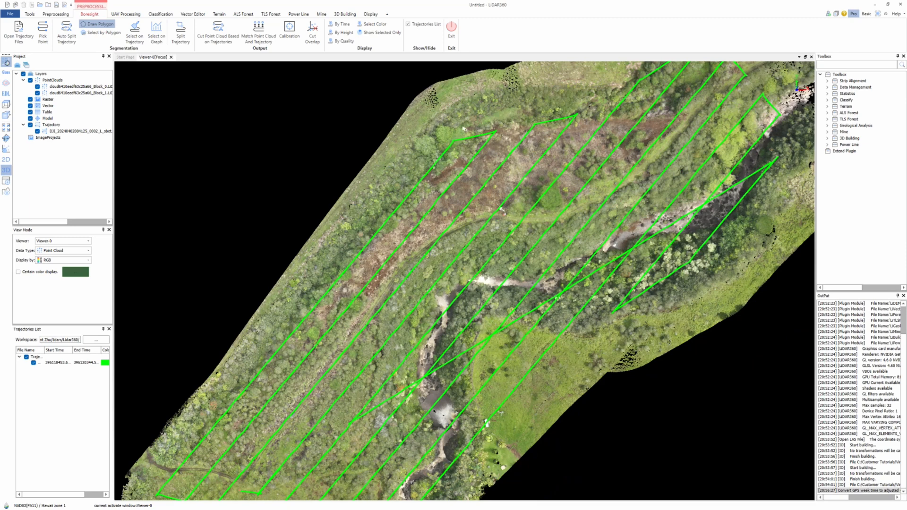
{"action": "scroll", "coordinate": [464, 135], "scroll_direction": "down", "scroll_amount": 3}
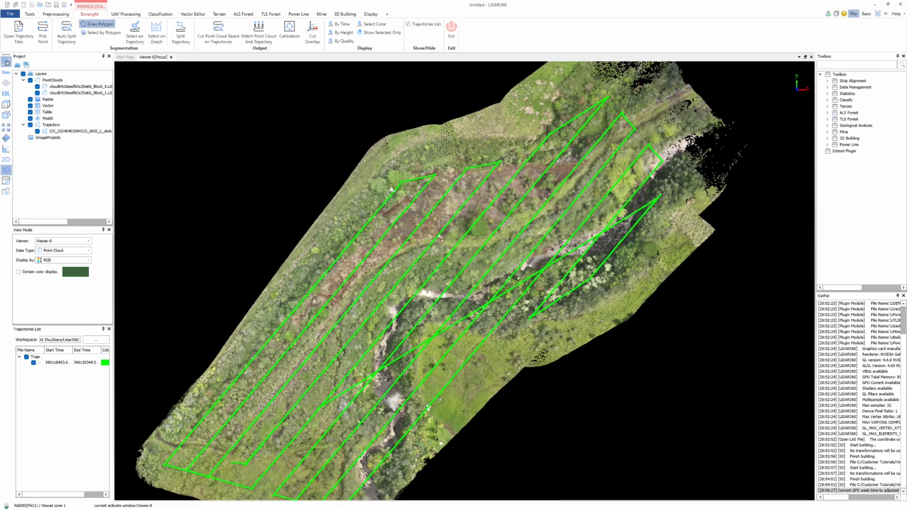
{"action": "left_click", "coordinate": [388, 187]}
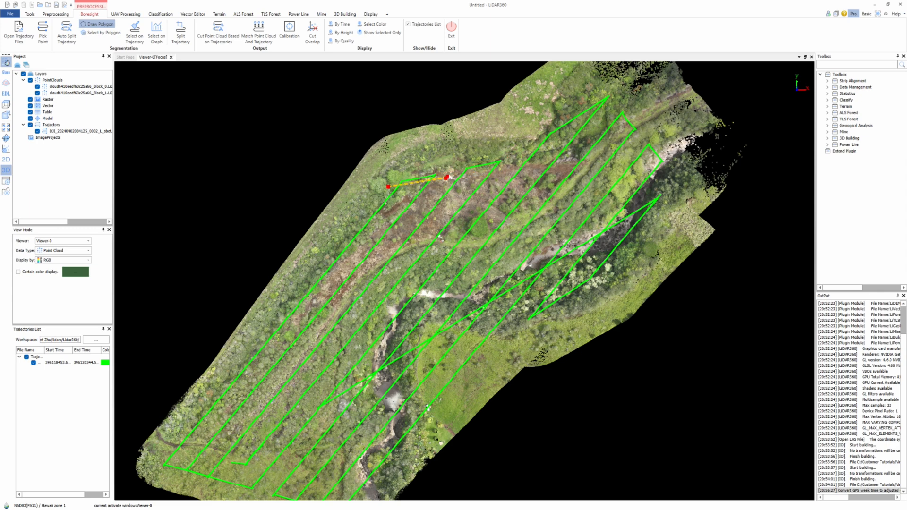
{"action": "left_click", "coordinate": [455, 172]}
{"action": "left_click", "coordinate": [504, 166]}
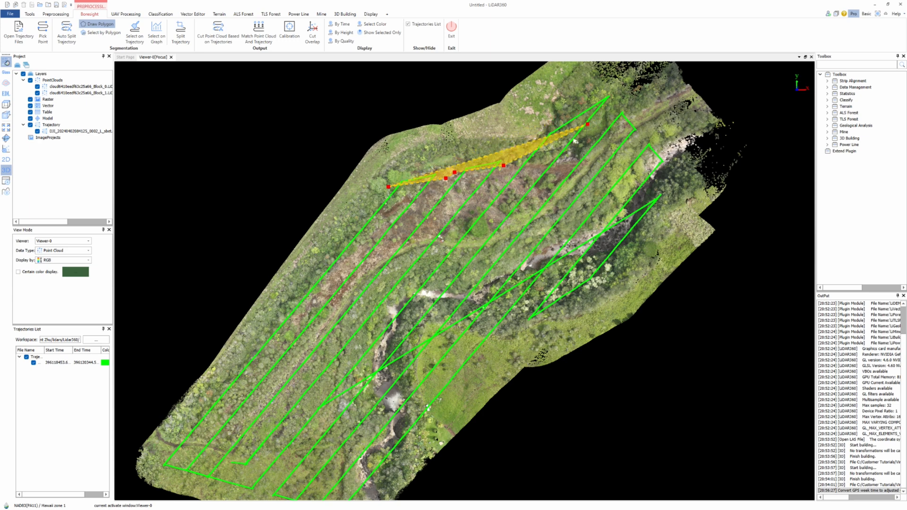
{"action": "left_click", "coordinate": [554, 121]}
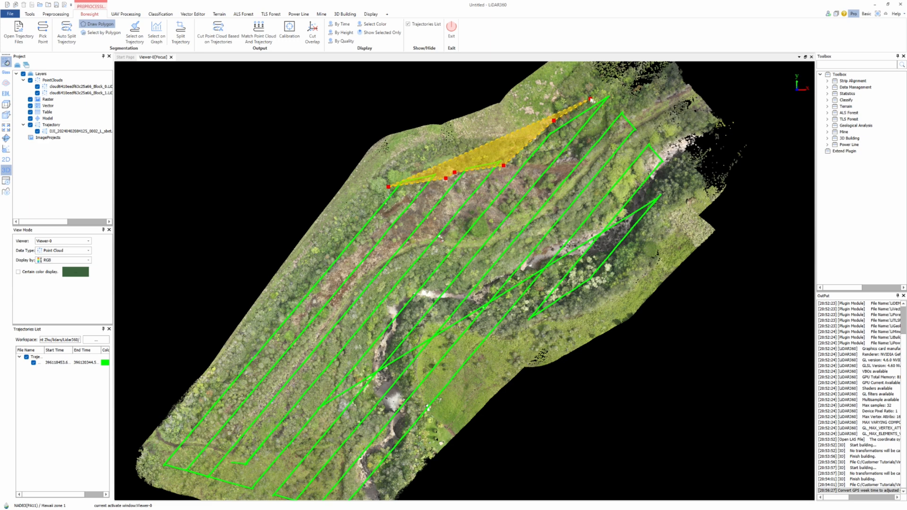
{"action": "left_click", "coordinate": [590, 99]}
{"action": "left_click", "coordinate": [614, 113]}
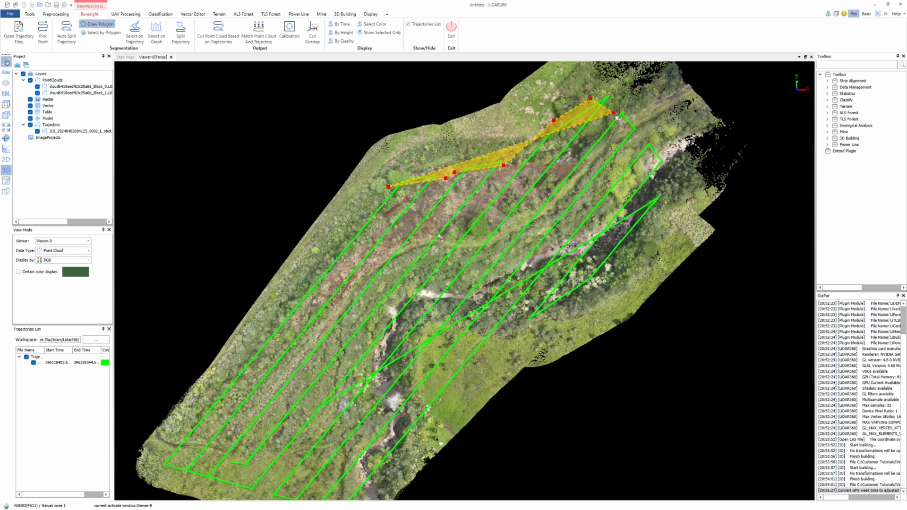
{"action": "left_click", "coordinate": [662, 168]}
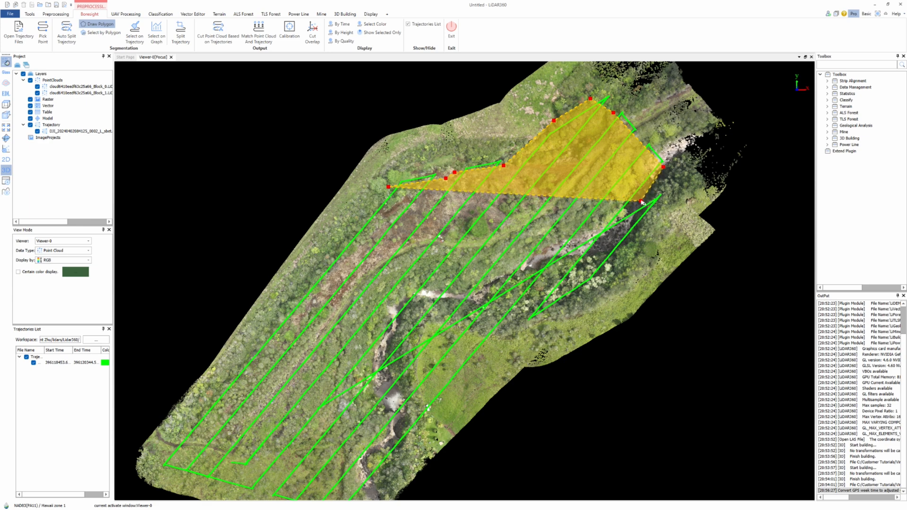
Continue the polygon around the short eastern flight lines, keeping their sharp turning points outside
{"action": "left_click", "coordinate": [641, 202]}
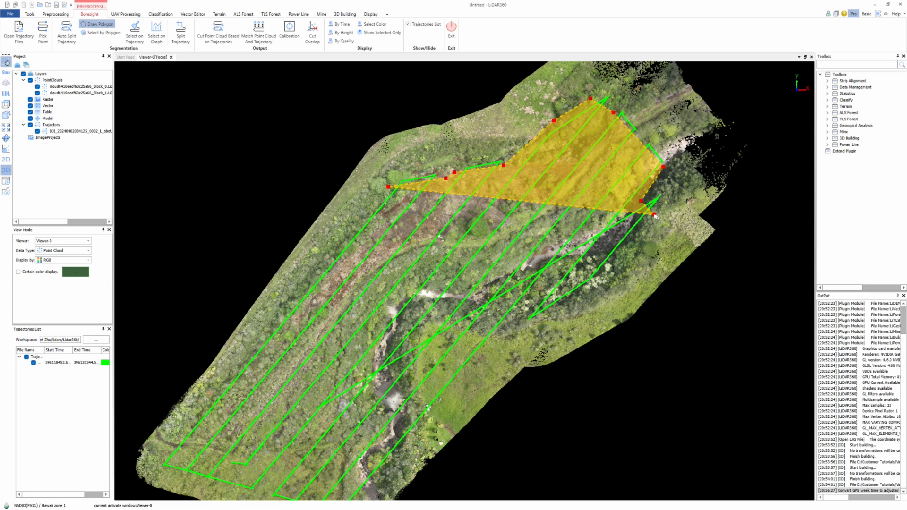
{"action": "left_click", "coordinate": [654, 215]}
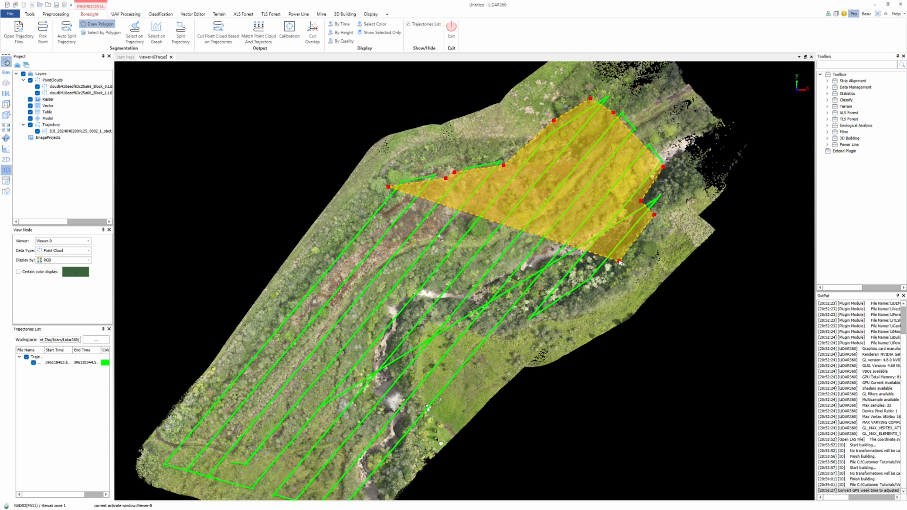
{"action": "left_click", "coordinate": [598, 287]}
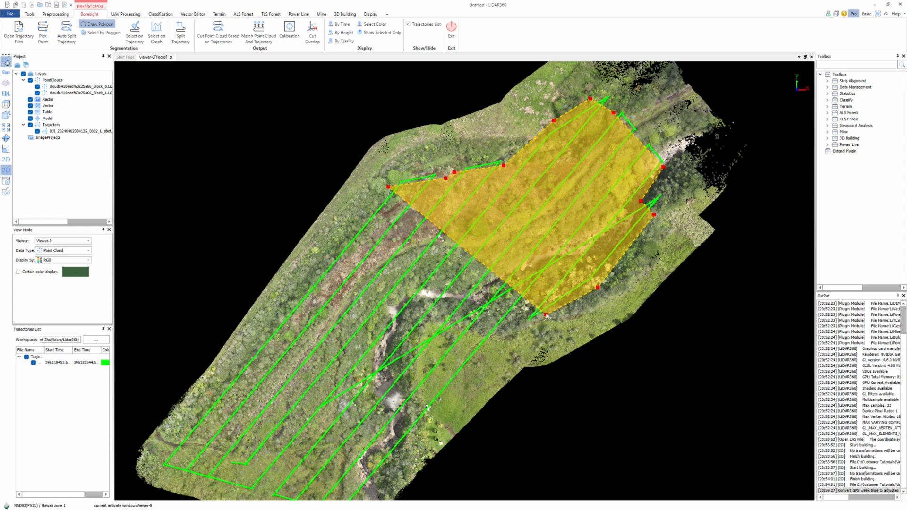
{"action": "left_click", "coordinate": [546, 315]}
{"action": "left_click", "coordinate": [527, 302]}
{"action": "middle_click_drag", "start_coordinate": [465, 388], "coordinate": [552, 157]}
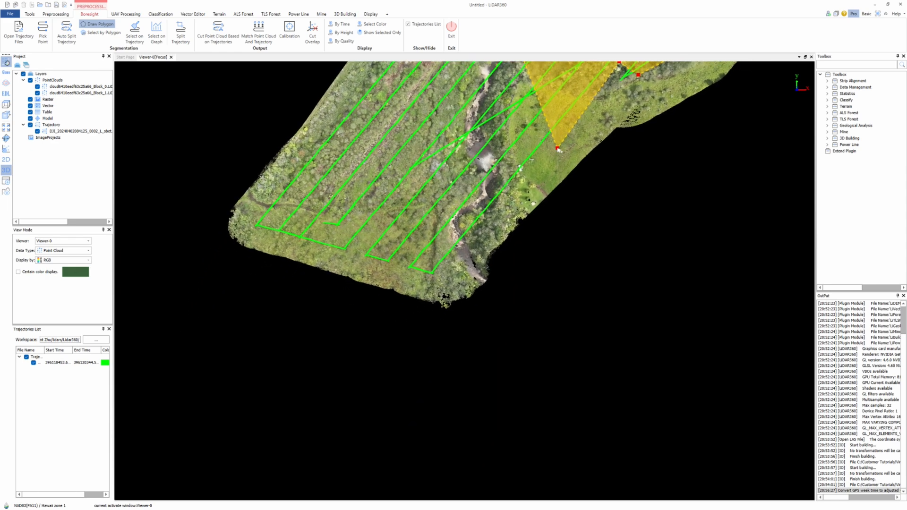
Extend the polygon along the southern ends of the flight lines, excluding the turns and the short hook at the overlapping section
{"action": "left_click", "coordinate": [442, 272]}
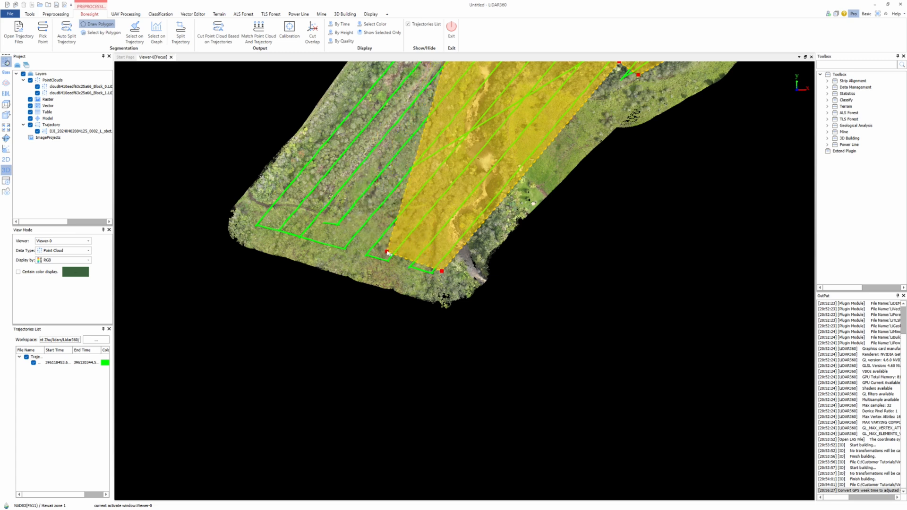
{"action": "left_click", "coordinate": [340, 241]}
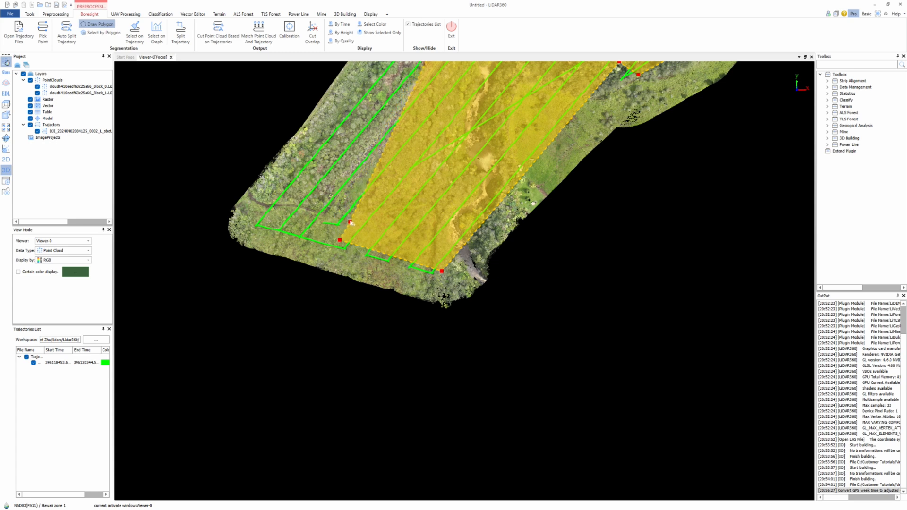
{"action": "left_click", "coordinate": [350, 221]}
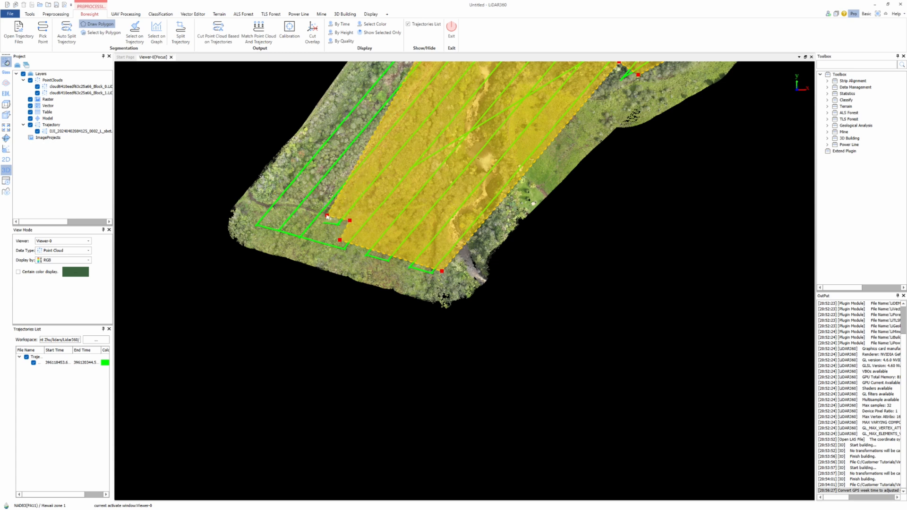
{"action": "left_click", "coordinate": [325, 216]}
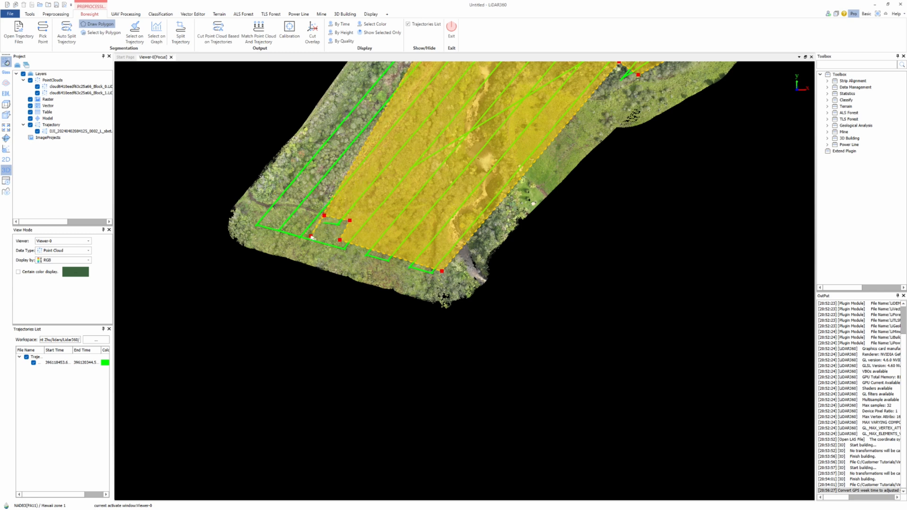
{"action": "left_click", "coordinate": [308, 233]}
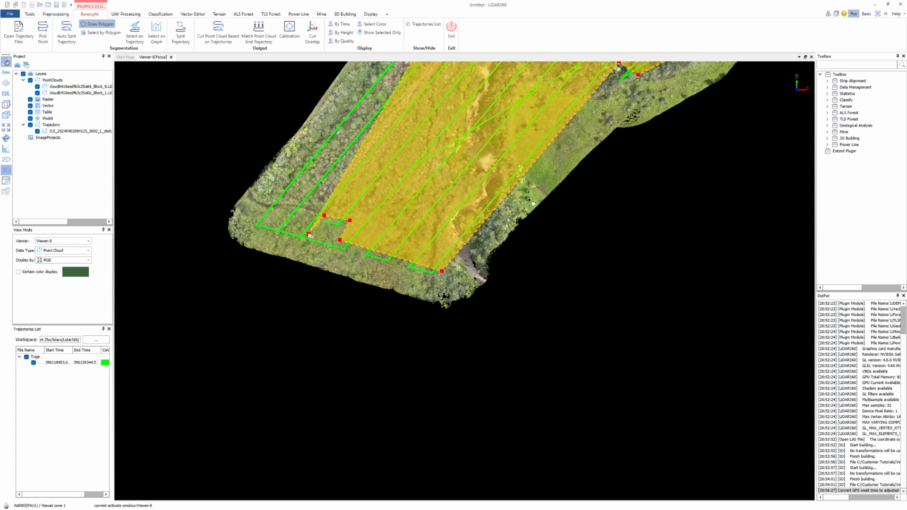
Complete the polygon along the outermost western flight line and segment the trajectory with Select by Polygon
{"action": "left_click", "coordinate": [251, 218]}
{"action": "middle_click_drag", "start_coordinate": [293, 164], "coordinate": [255, 350]}
{"action": "left_click", "coordinate": [371, 216]}
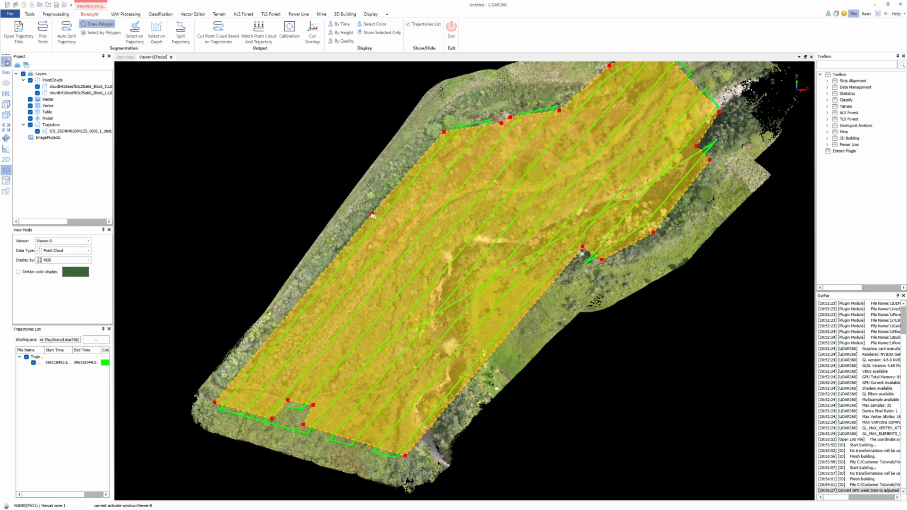
{"action": "left_click", "coordinate": [105, 33]}
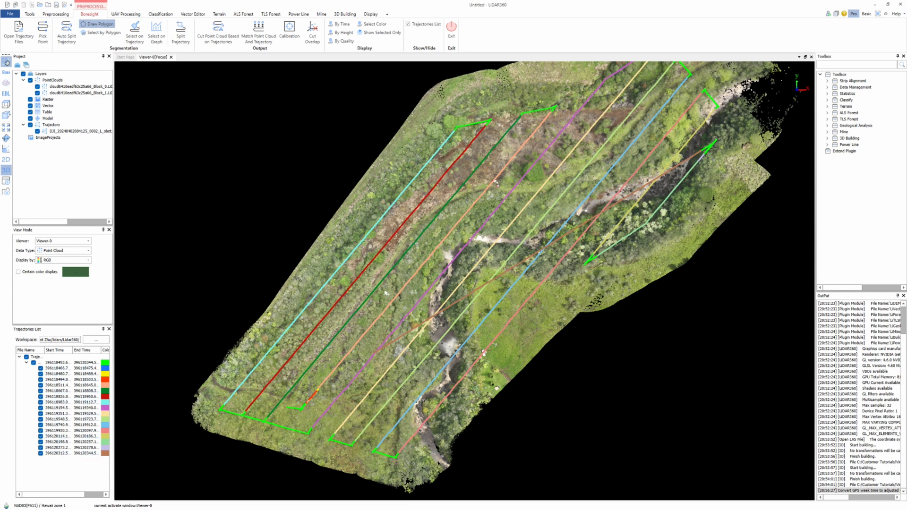
{"action": "scroll", "coordinate": [449, 284], "scroll_direction": "down", "scroll_amount": 2}
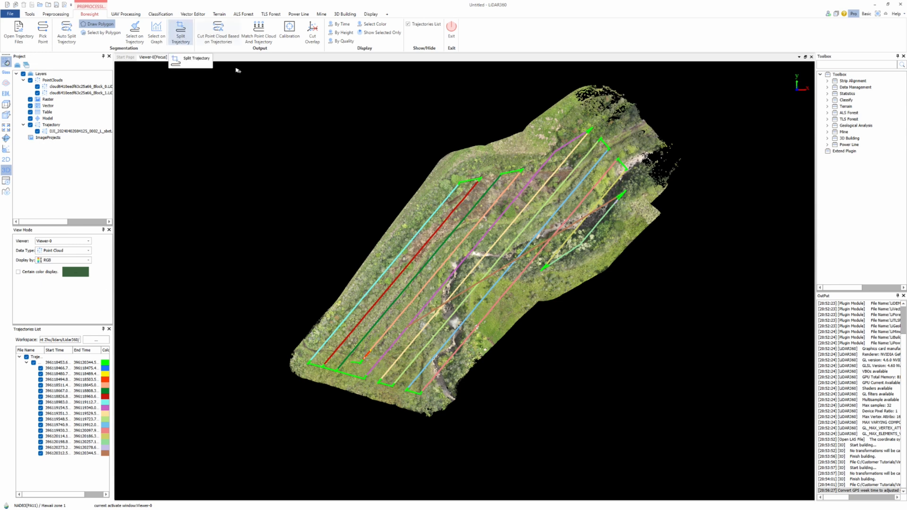
Split the trajectory at the selected flight lines, hiding the original full trajectory and the orange segment that crosses the lines
{"action": "left_click", "coordinate": [182, 32]}
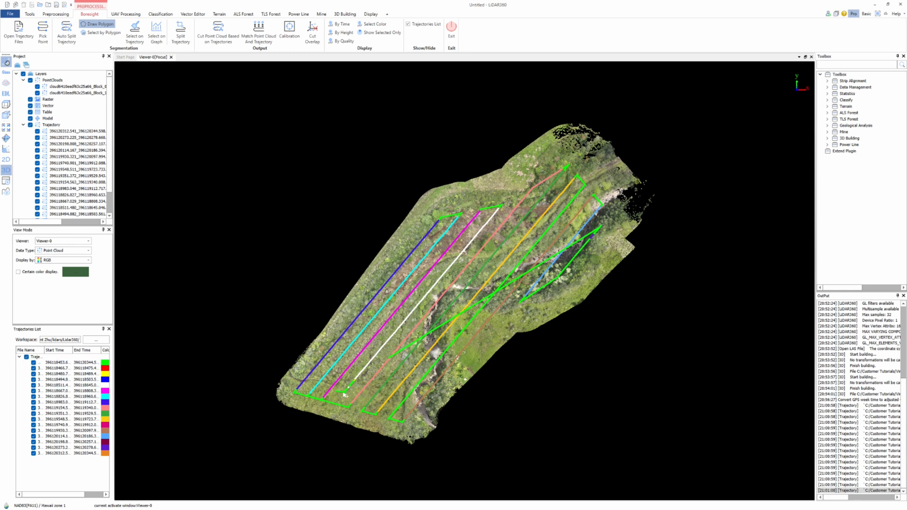
{"action": "left_click", "coordinate": [33, 363]}
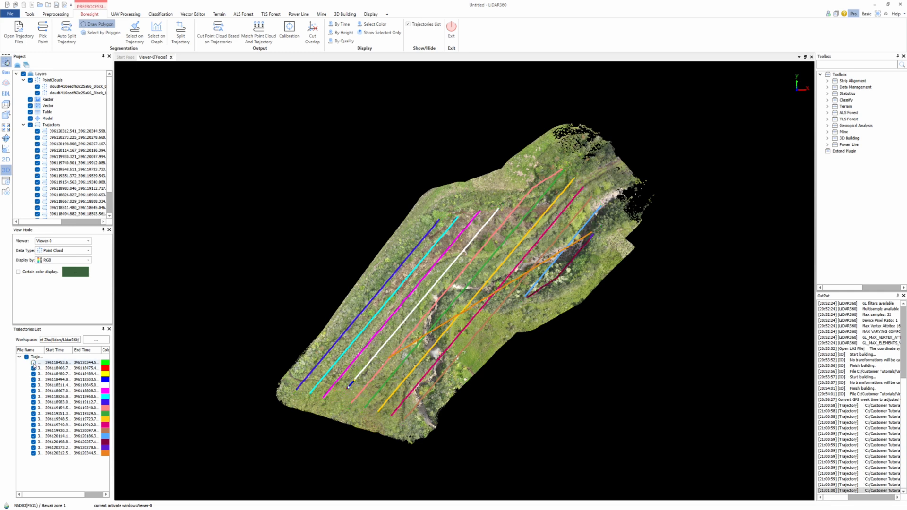
{"action": "left_click", "coordinate": [33, 363]}
{"action": "left_click", "coordinate": [33, 363]}
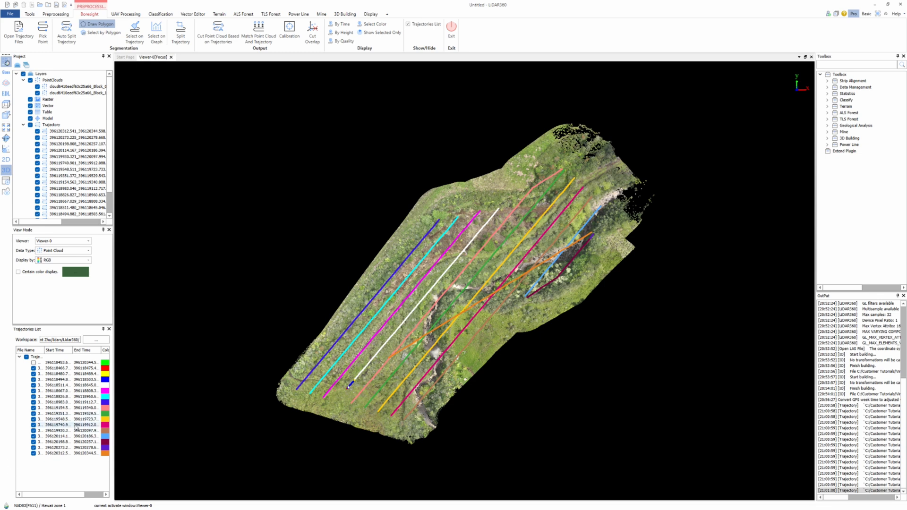
{"action": "left_click", "coordinate": [40, 419]}
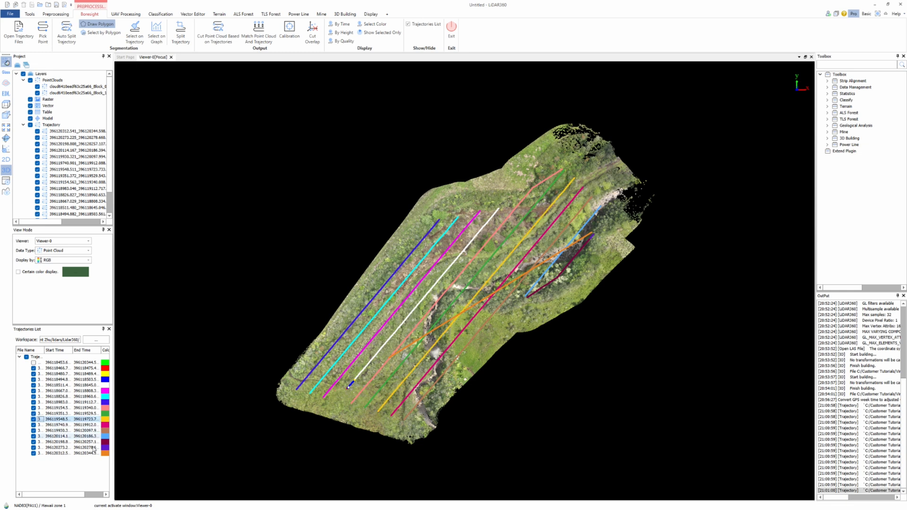
{"action": "left_click", "coordinate": [33, 453]}
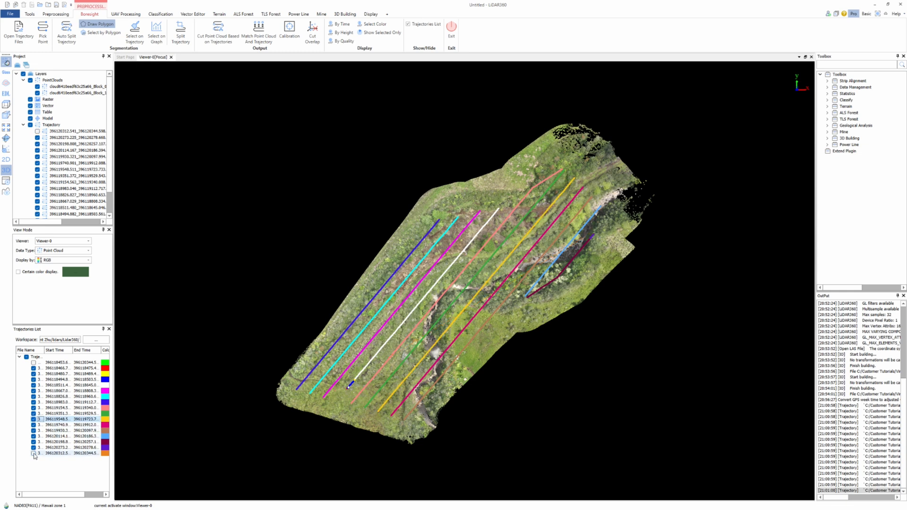
Identify and hide the short red, yellow and blue trajectory segments overlapping the southern end of the white flight line
{"action": "scroll", "coordinate": [324, 394], "scroll_direction": "up", "scroll_amount": 4}
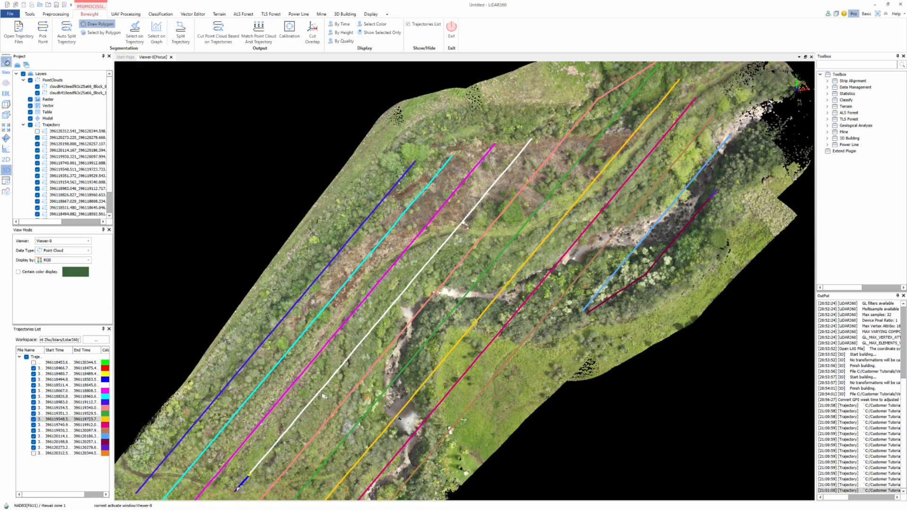
{"action": "scroll", "coordinate": [381, 330], "scroll_direction": "up", "scroll_amount": 3}
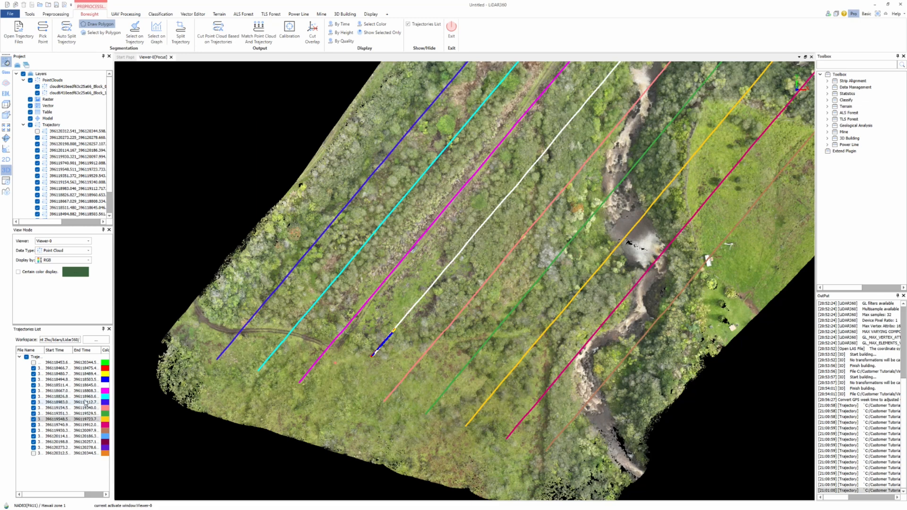
{"action": "left_click", "coordinate": [33, 379]}
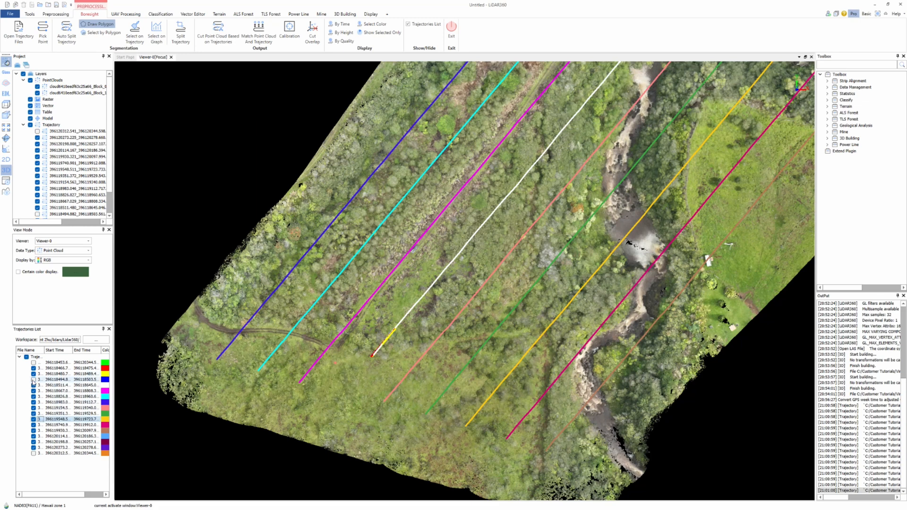
{"action": "left_click", "coordinate": [33, 385]}
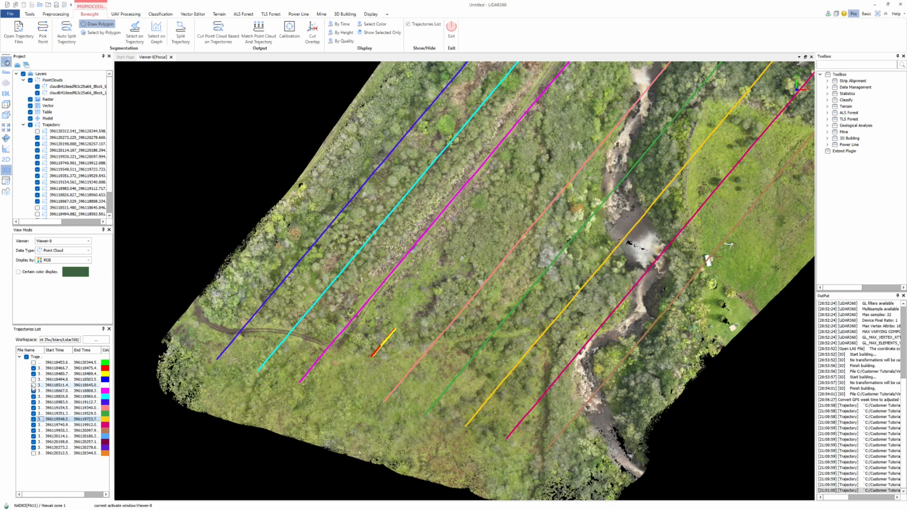
{"action": "left_click", "coordinate": [33, 373]}
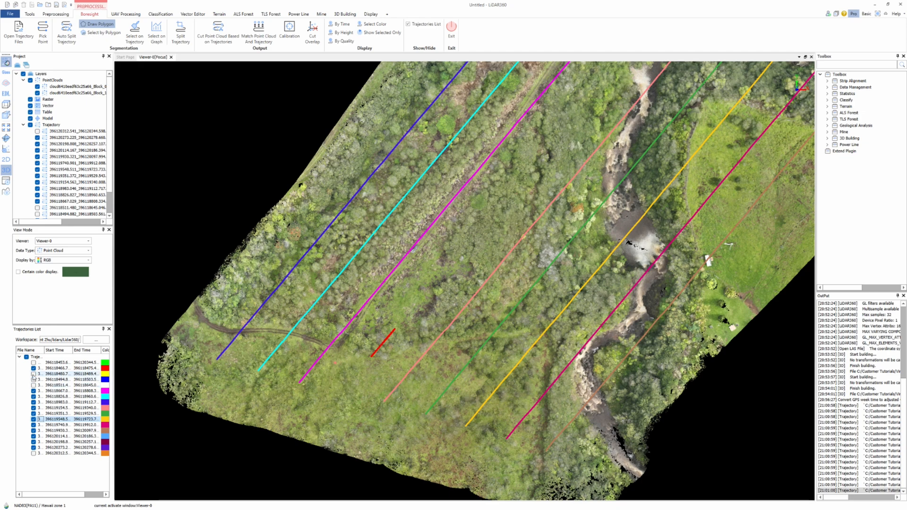
{"action": "left_click", "coordinate": [34, 380]}
{"action": "left_click", "coordinate": [33, 374]}
{"action": "left_click", "coordinate": [34, 368]}
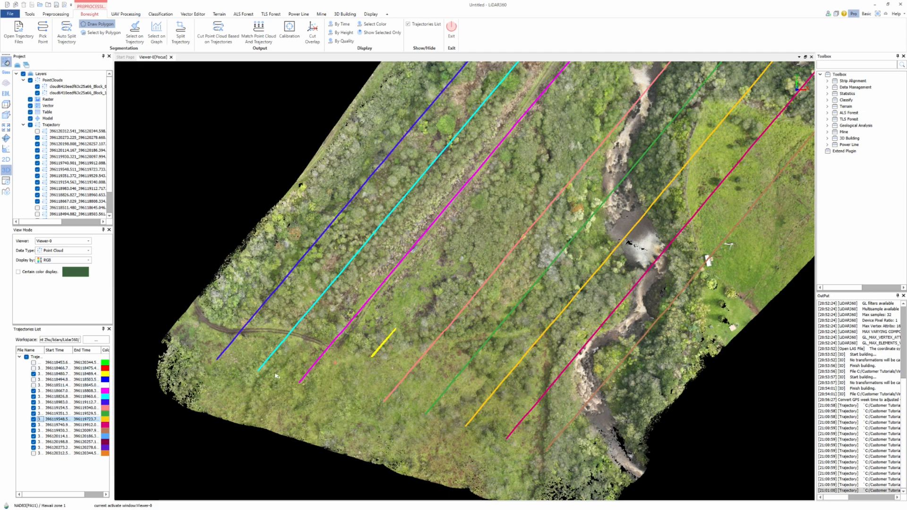
{"action": "left_click", "coordinate": [33, 379]}
{"action": "left_click", "coordinate": [33, 368]}
{"action": "left_click", "coordinate": [33, 368]}
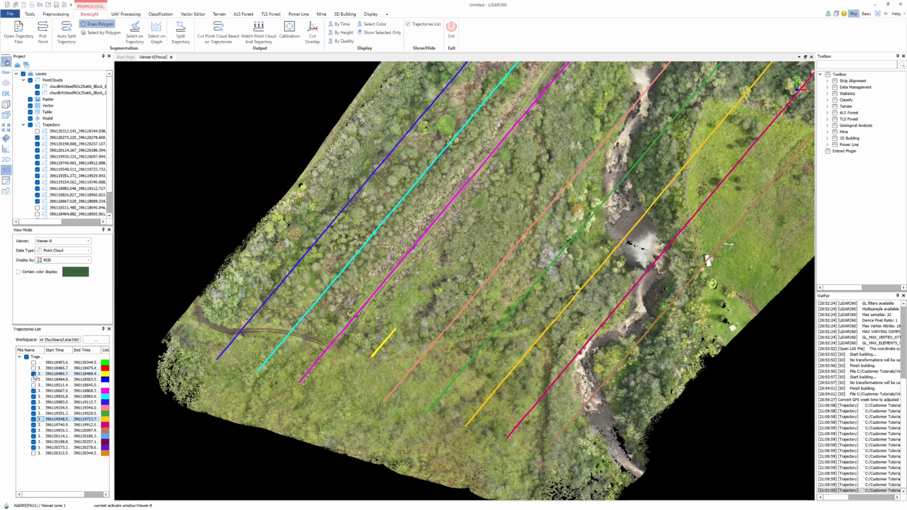
{"action": "left_click", "coordinate": [33, 385]}
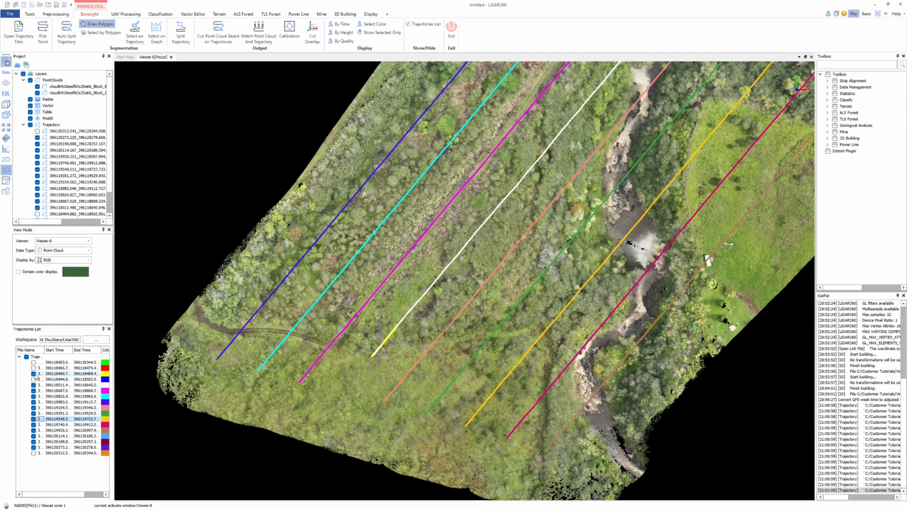
{"action": "left_click", "coordinate": [33, 374]}
Hide the short purple trajectory segment and check the remaining flight lines with the point clouds temporarily hidden
{"action": "scroll", "coordinate": [372, 357], "scroll_direction": "down", "scroll_amount": 3}
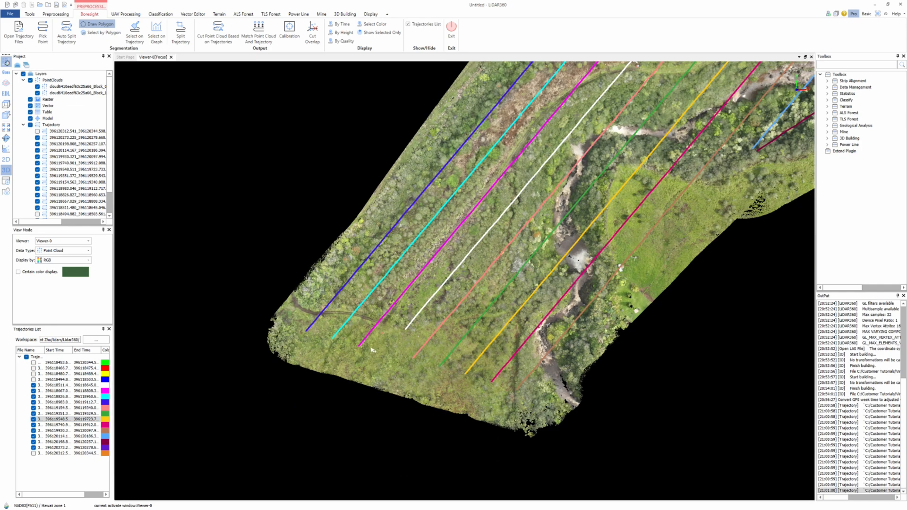
{"action": "scroll", "coordinate": [467, 278], "scroll_direction": "down", "scroll_amount": 2}
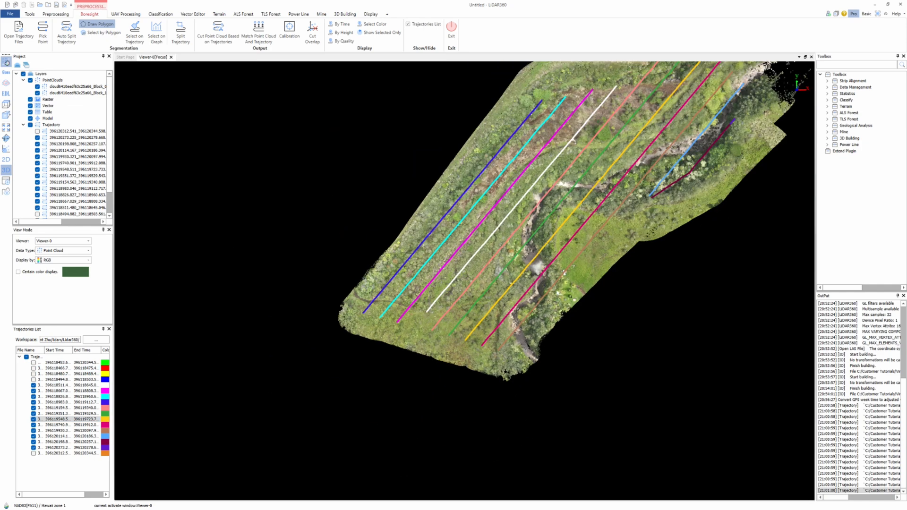
{"action": "scroll", "coordinate": [543, 312], "scroll_direction": "down", "scroll_amount": 2}
{"action": "middle_click_drag", "start_coordinate": [530, 314], "coordinate": [441, 381]}
{"action": "scroll", "coordinate": [535, 274], "scroll_direction": "up", "scroll_amount": 4}
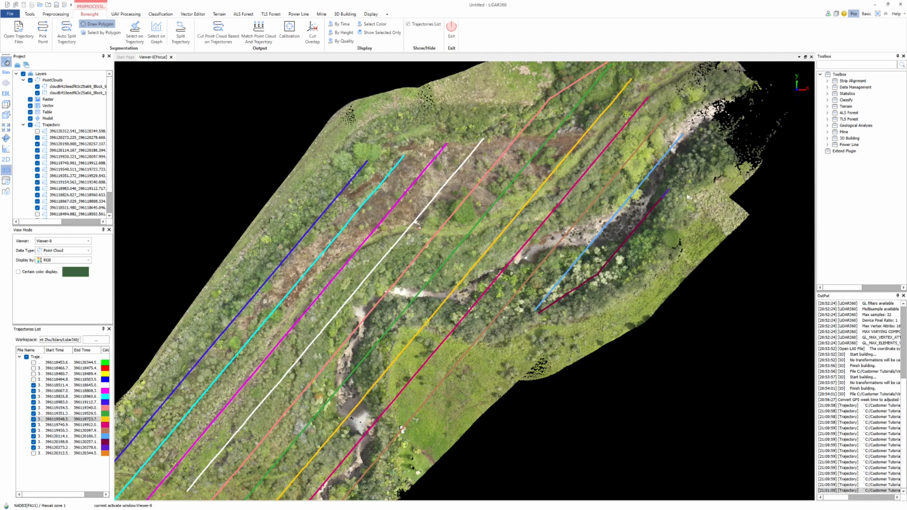
{"action": "scroll", "coordinate": [675, 196], "scroll_direction": "up", "scroll_amount": 1}
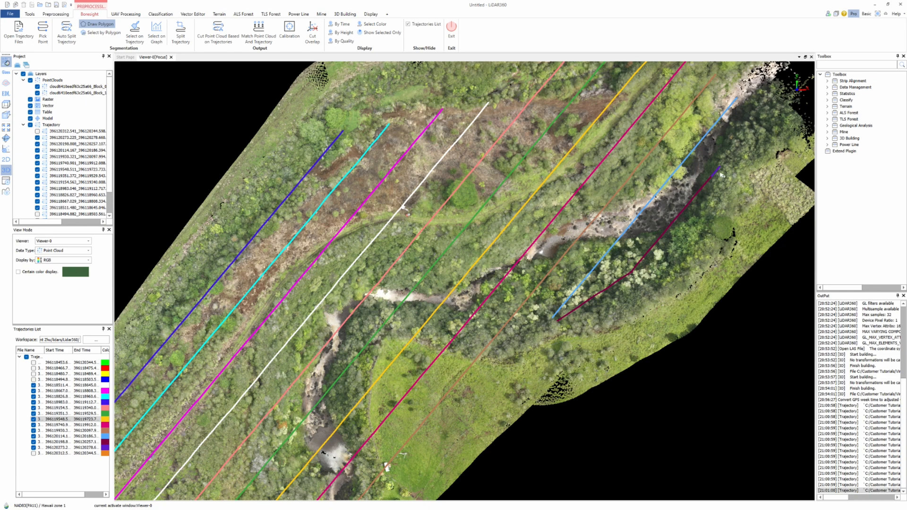
{"action": "left_click", "coordinate": [34, 448]}
{"action": "scroll", "coordinate": [279, 375], "scroll_direction": "down", "scroll_amount": 3}
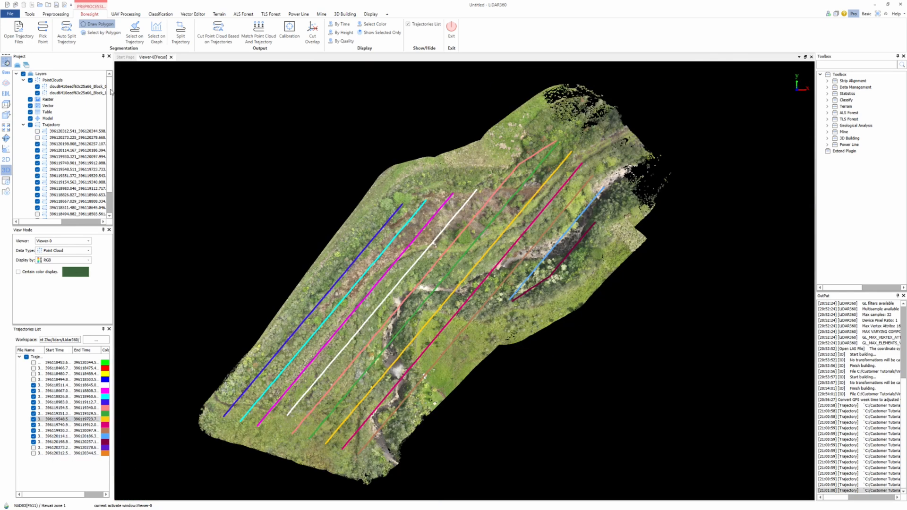
{"action": "left_click", "coordinate": [30, 80]}
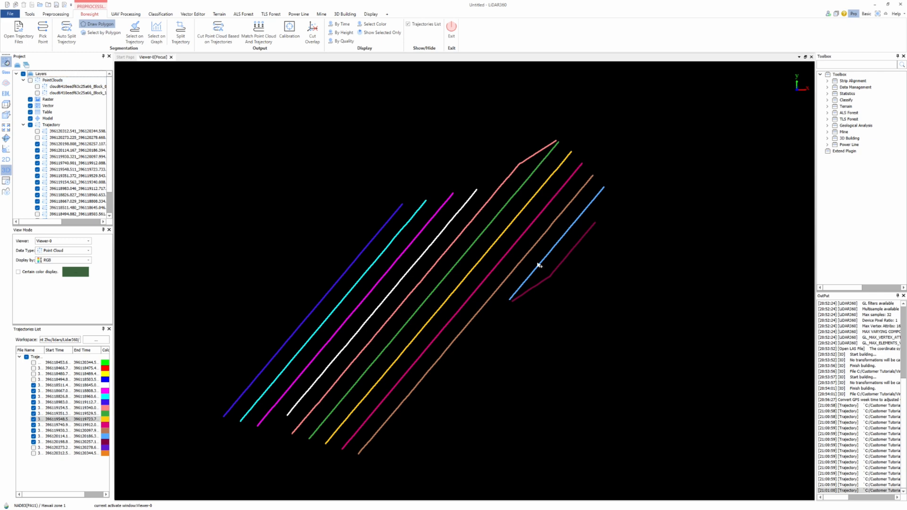
{"action": "left_click", "coordinate": [30, 81]}
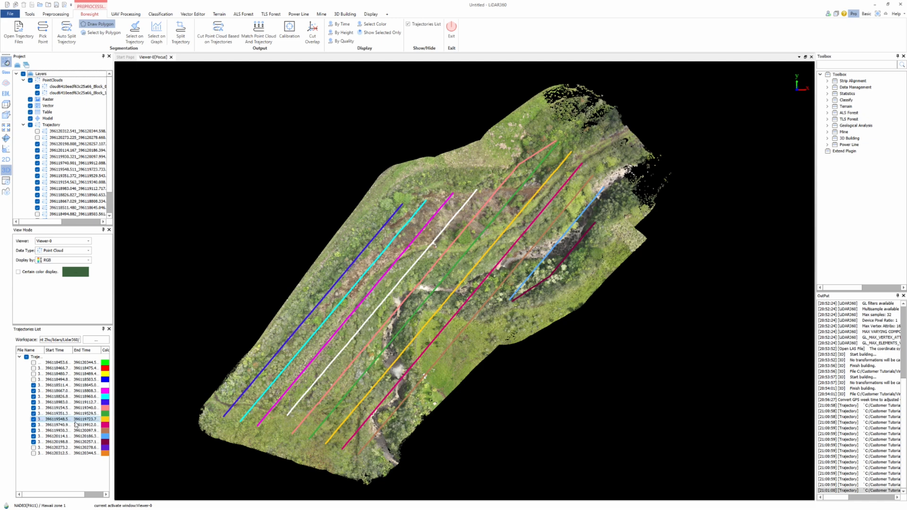
Delete the hidden original trajectory and the unneeded red, yellow, blue, purple and orange segments, keeping only the proper flight lines
{"action": "left_click", "coordinate": [57, 361]}
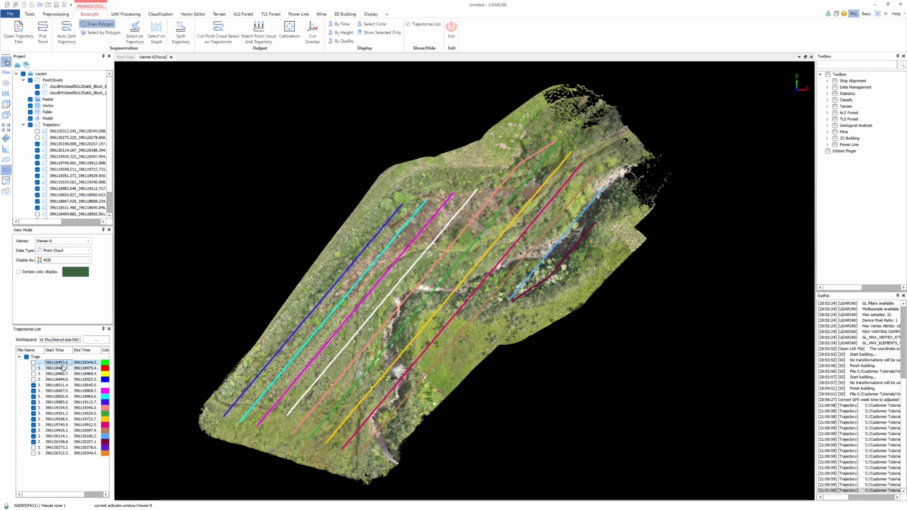
{"action": "left_click", "coordinate": [55, 380], "text": "shift"}
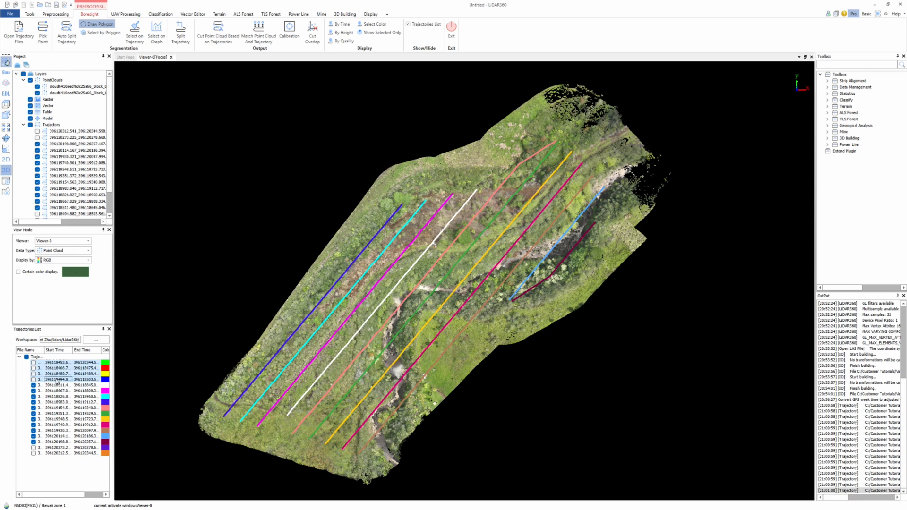
{"action": "right_click", "coordinate": [57, 381]}
{"action": "left_click", "coordinate": [77, 383]}
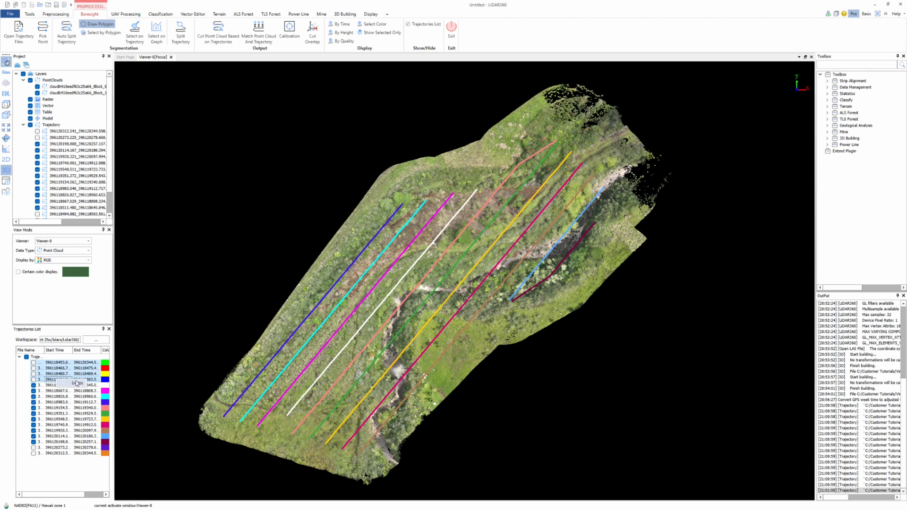
{"action": "left_click", "coordinate": [54, 426]}
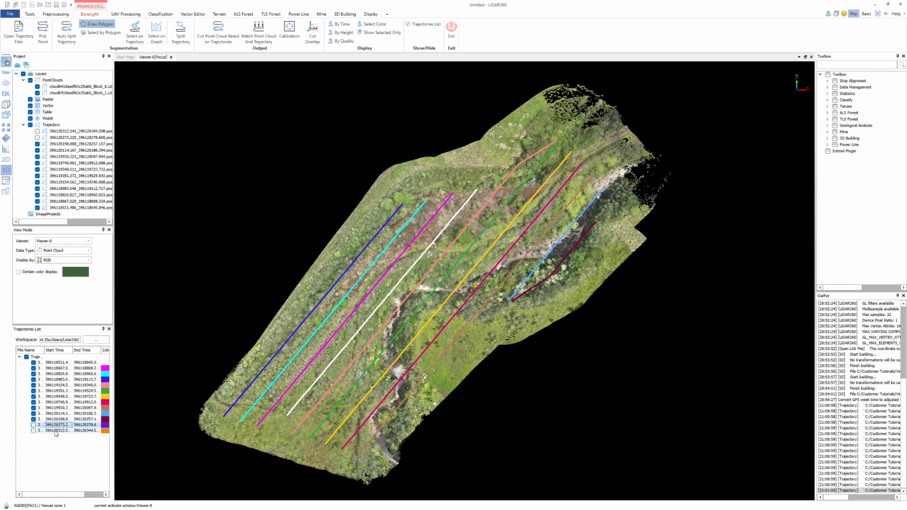
{"action": "left_click", "coordinate": [55, 431], "text": "shift"}
{"action": "key", "text": "Delete"}
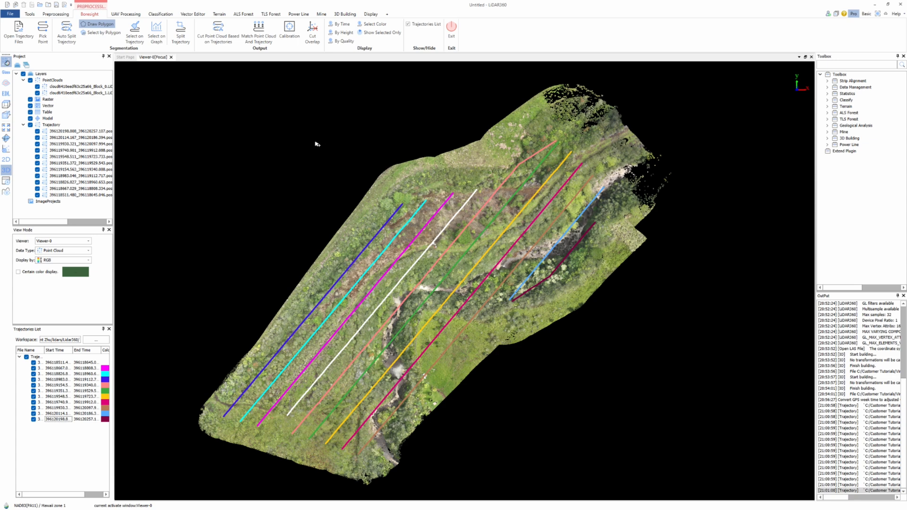
Cut both point clouds based on the trajectories without a buffer and add the resulting strips to the current project
{"action": "left_click", "coordinate": [218, 29]}
{"action": "left_click", "coordinate": [215, 32]}
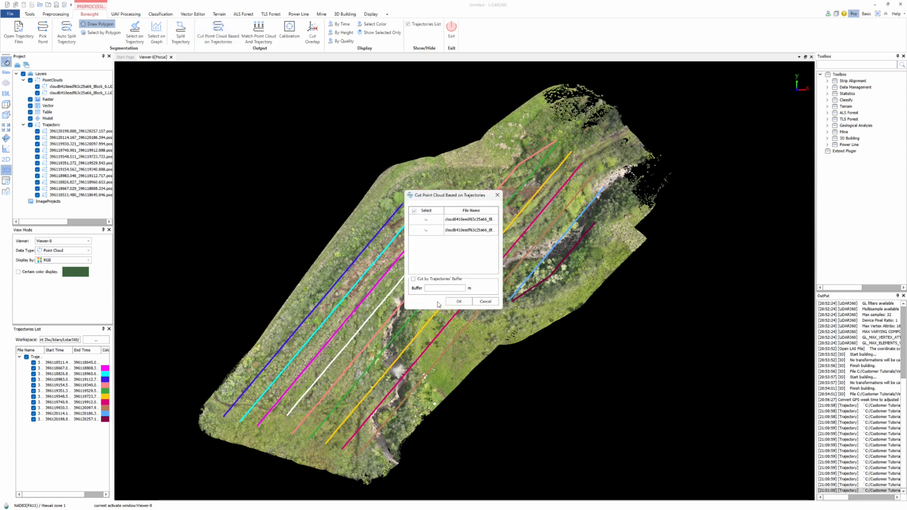
{"action": "left_click", "coordinate": [459, 301]}
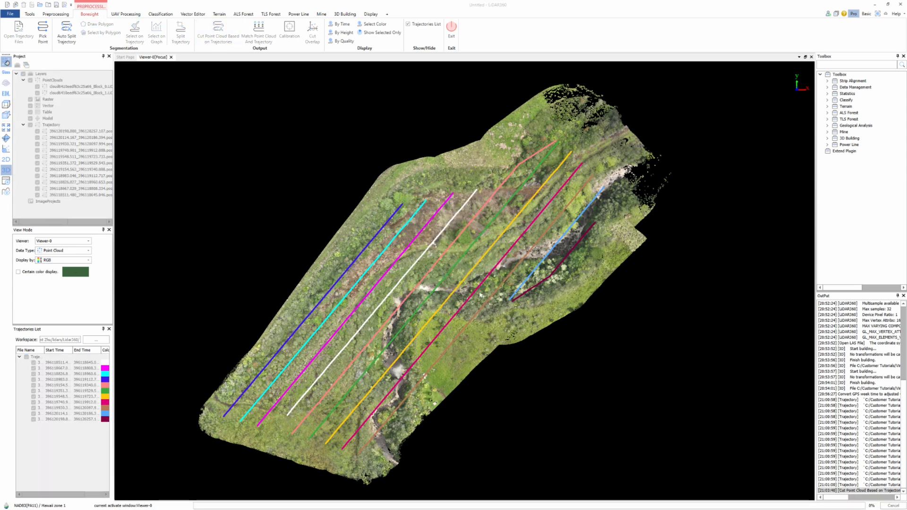
{"action": "mouse_move", "coordinate": [240, 509]}
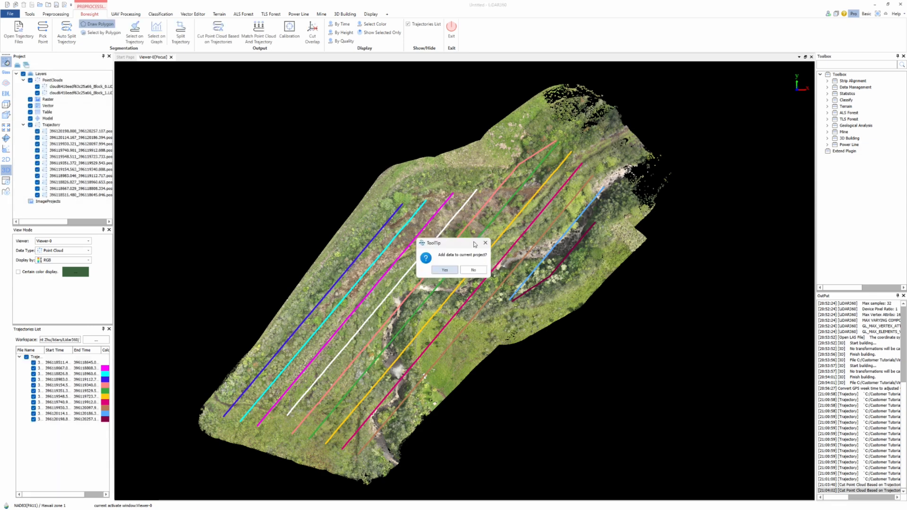
{"action": "left_click", "coordinate": [445, 271]}
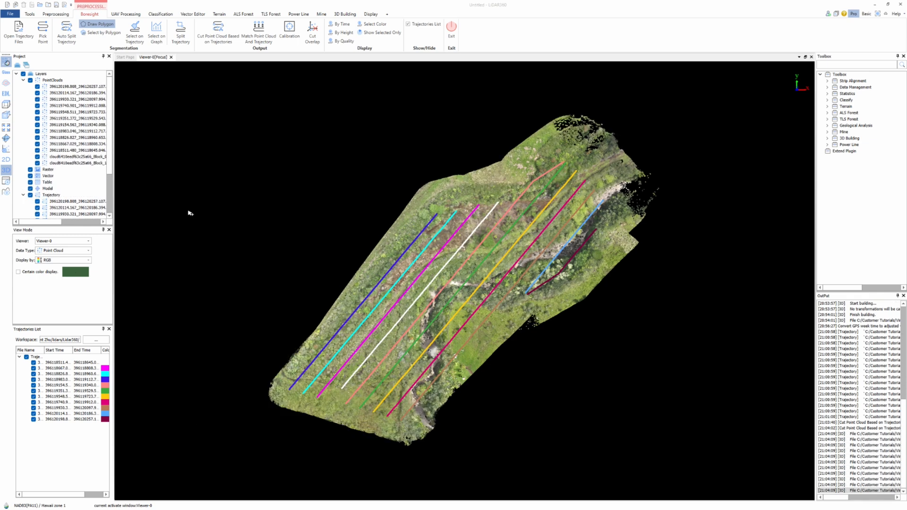
Widen the project tree to show full file names and hide the two original Block_0 and Block_1 point clouds
{"action": "left_click_drag", "start_coordinate": [113, 177], "coordinate": [162, 178]}
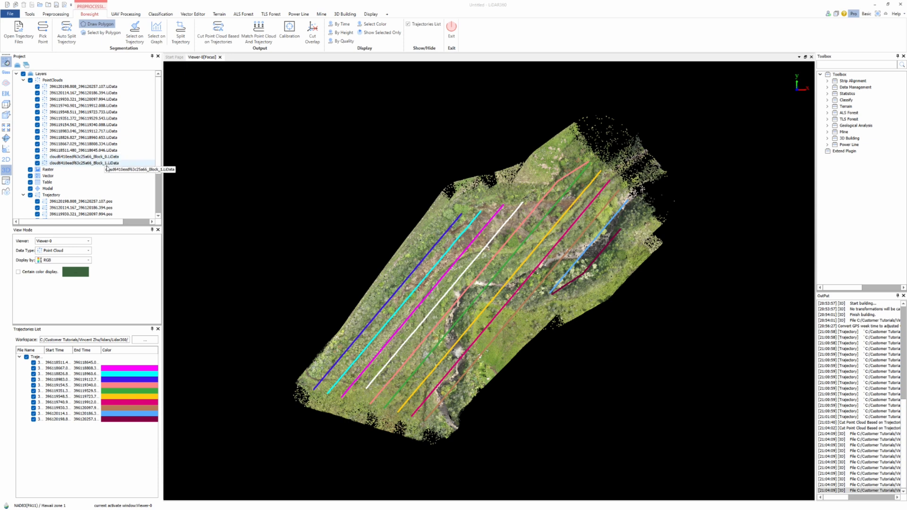
{"action": "left_click", "coordinate": [37, 156]}
{"action": "left_click", "coordinate": [37, 163]}
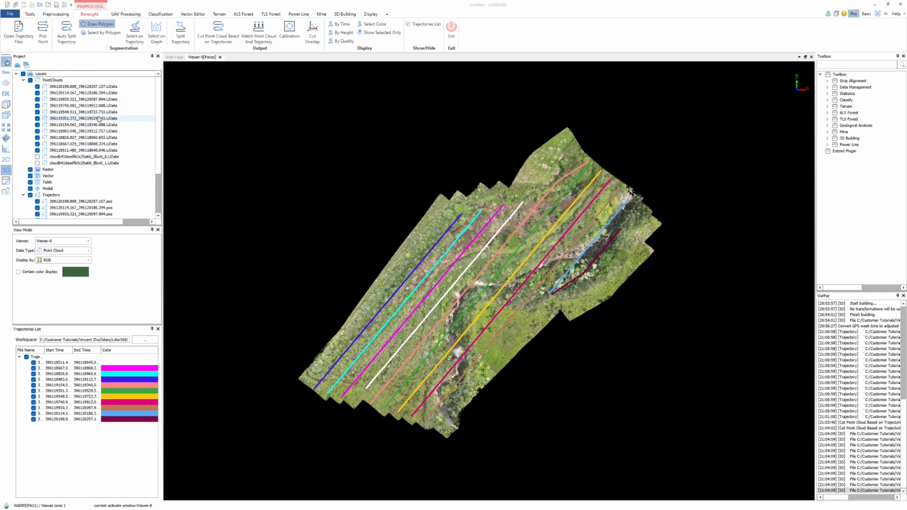
Examine the coverage of individual cut strips by temporarily hiding single point clouds and showing them again
{"action": "left_click", "coordinate": [38, 118]}
{"action": "left_click", "coordinate": [38, 118]}
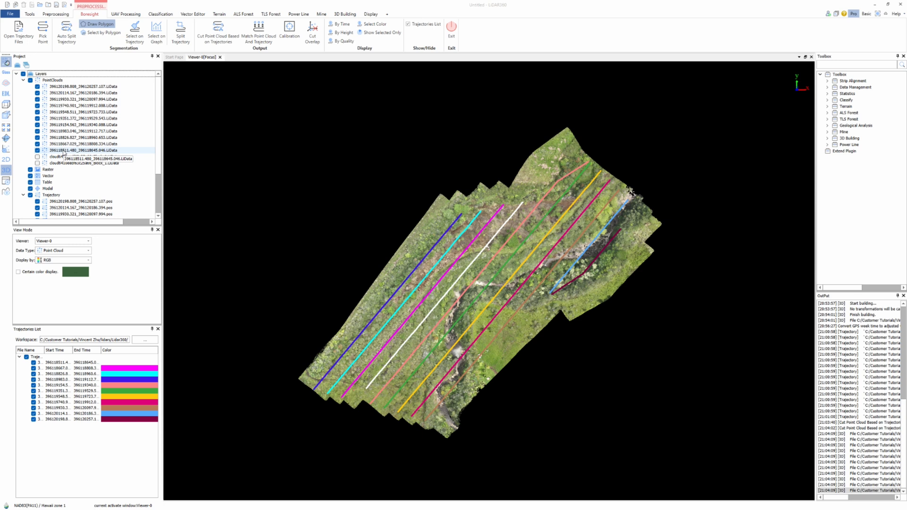
{"action": "left_click", "coordinate": [37, 87]}
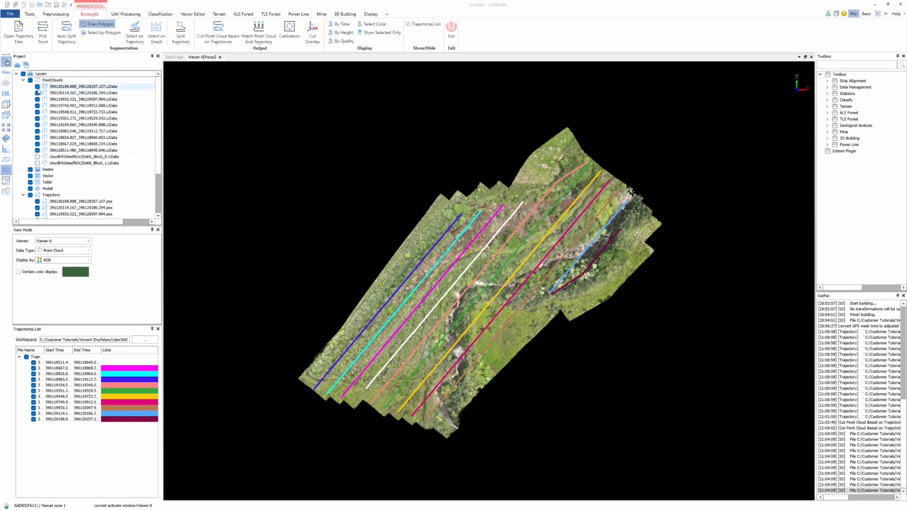
{"action": "left_click", "coordinate": [37, 93]}
{"action": "left_click", "coordinate": [38, 100]}
{"action": "left_click", "coordinate": [38, 106]}
{"action": "left_click", "coordinate": [37, 106]}
{"action": "left_click", "coordinate": [37, 100]}
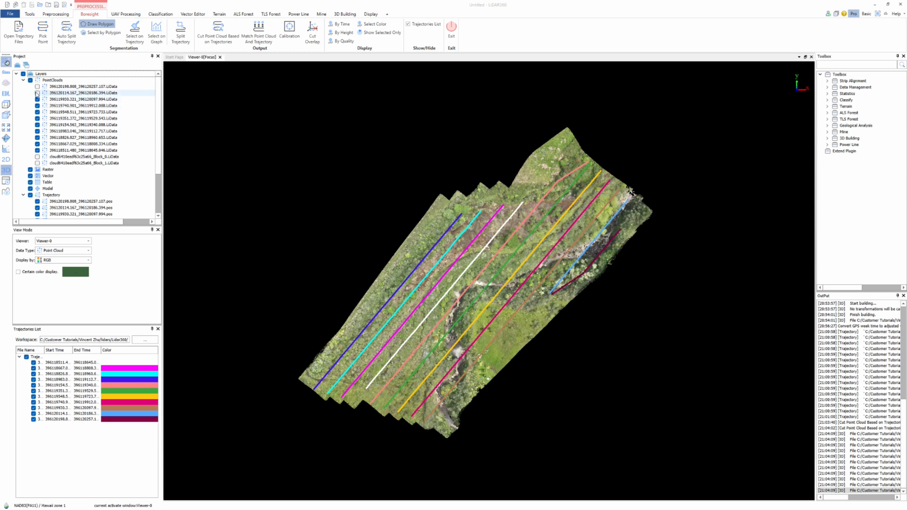
{"action": "left_click", "coordinate": [37, 93]}
{"action": "left_click", "coordinate": [38, 87]}
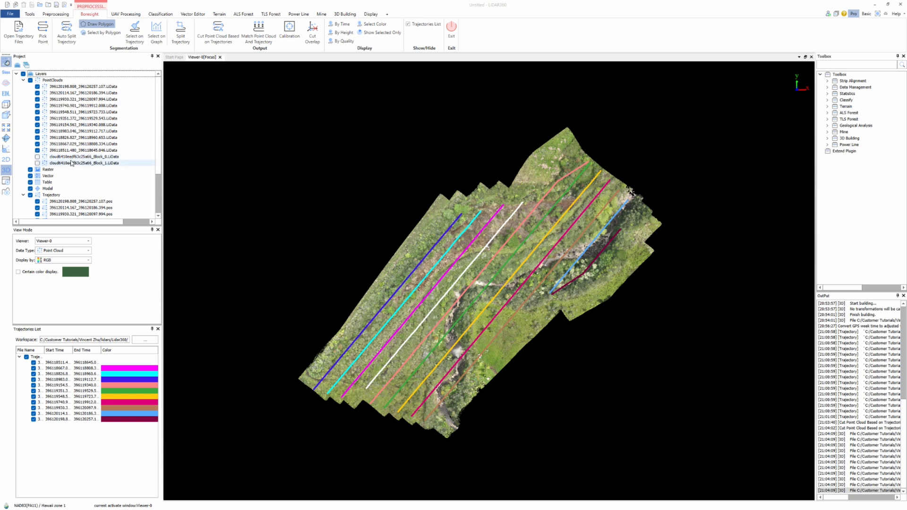
Match the cut point clouds to their trajectories and turn on EDL shading for the strips
{"action": "left_click", "coordinate": [258, 32]}
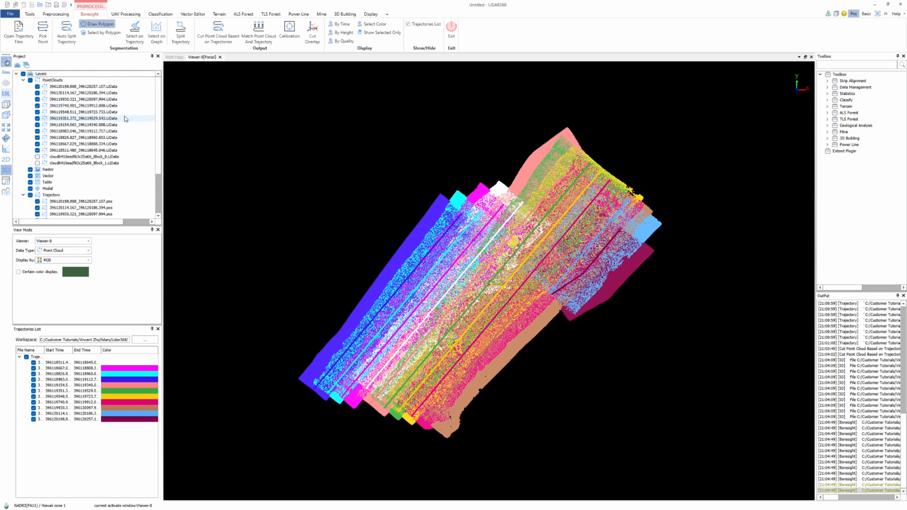
{"action": "left_click", "coordinate": [5, 93]}
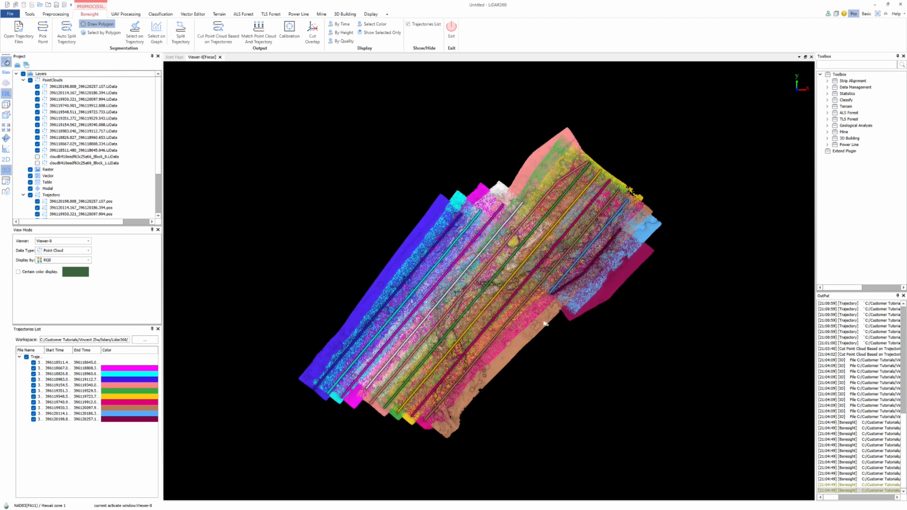
{"action": "scroll", "coordinate": [506, 276], "scroll_direction": "up", "scroll_amount": 10}
{"action": "scroll", "coordinate": [504, 278], "scroll_direction": "down", "scroll_amount": 12}
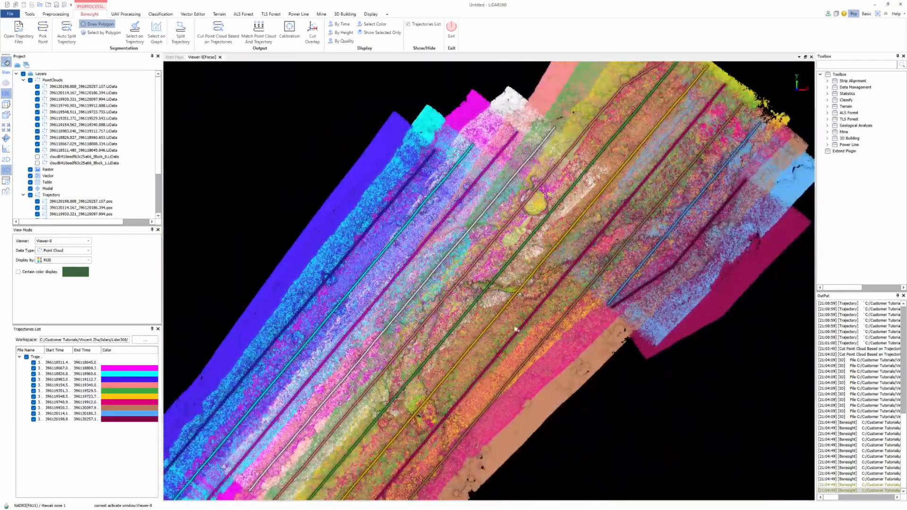
{"action": "scroll", "coordinate": [514, 327], "scroll_direction": "down", "scroll_amount": 2}
{"action": "middle_click_drag", "start_coordinate": [515, 327], "coordinate": [642, 203]}
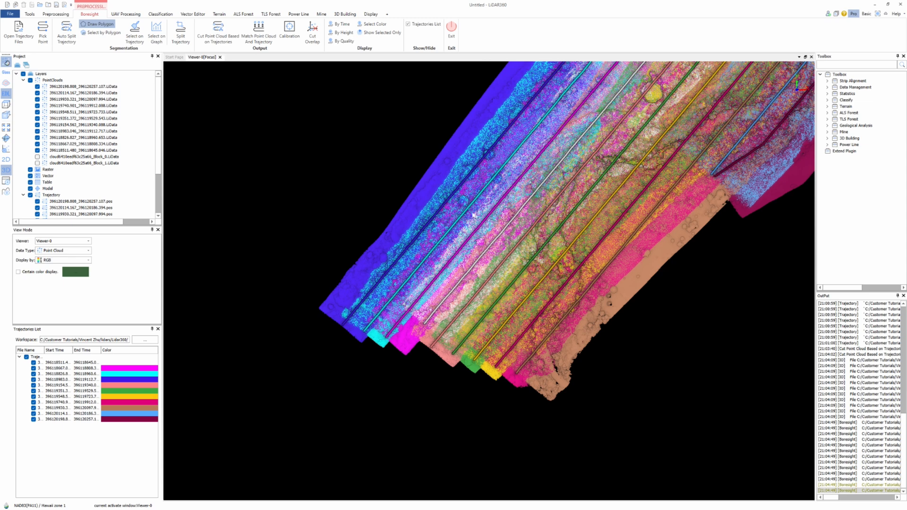
Open a profile view with a 0.1 m buffer and draw a cross-section line perpendicular across the flight lines
{"action": "left_click", "coordinate": [6, 193]}
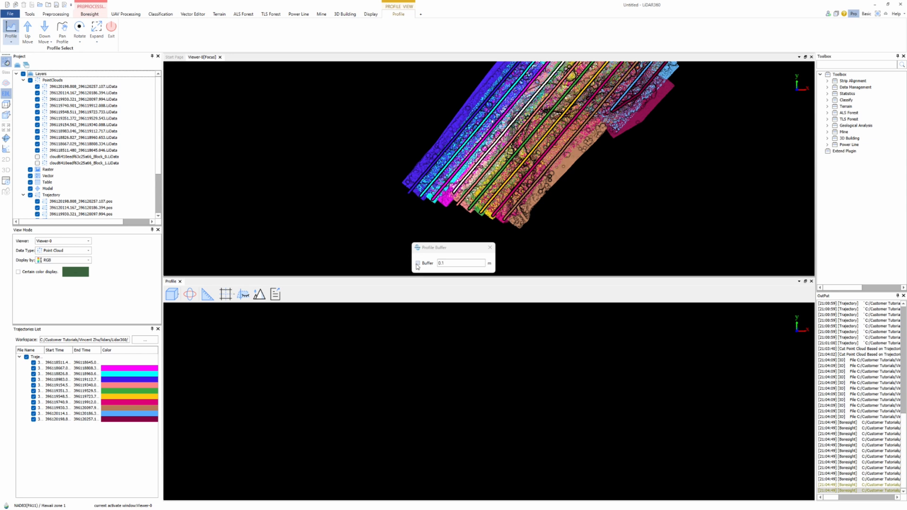
{"action": "left_click", "coordinate": [417, 264]}
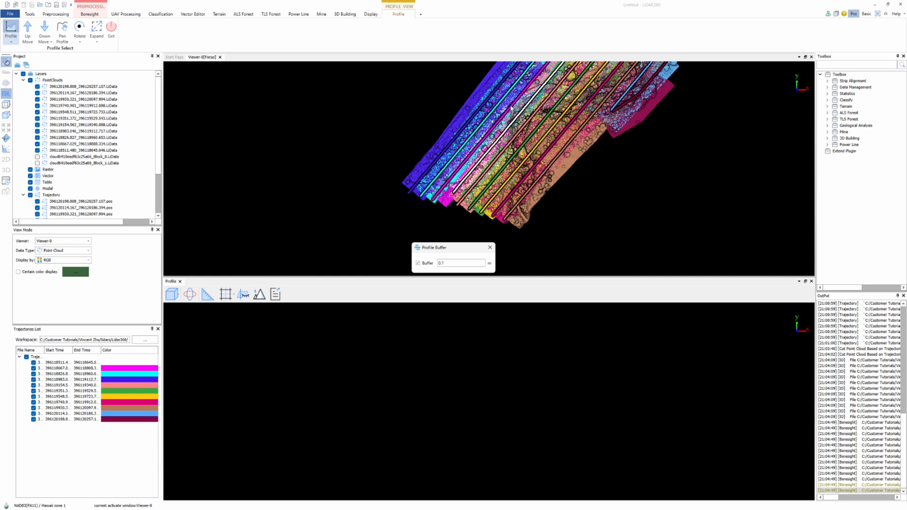
{"action": "left_click", "coordinate": [486, 96]}
{"action": "left_click", "coordinate": [566, 156]}
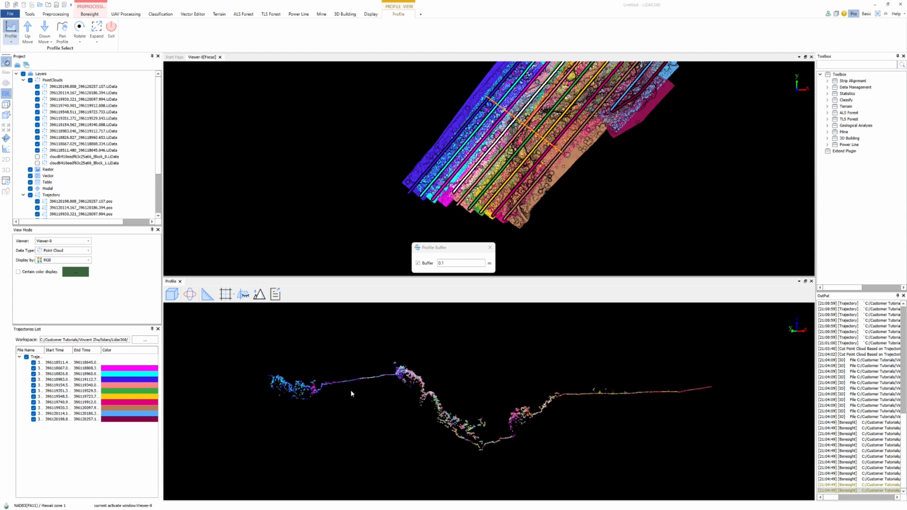
Examine the cross-section profile from its overall shape down to the flat ground beside the valley
{"action": "scroll", "coordinate": [351, 390], "scroll_direction": "up", "scroll_amount": 2}
{"action": "left_click_drag", "start_coordinate": [369, 381], "coordinate": [646, 383]}
{"action": "left_click_drag", "start_coordinate": [680, 424], "coordinate": [438, 424]}
{"action": "scroll", "coordinate": [479, 432], "scroll_direction": "down", "scroll_amount": 1}
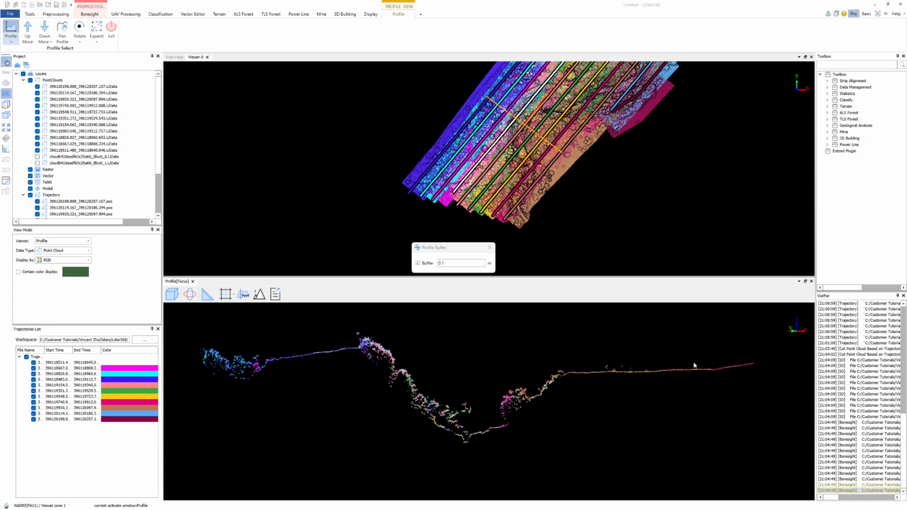
{"action": "scroll", "coordinate": [594, 375], "scroll_direction": "up", "scroll_amount": 1}
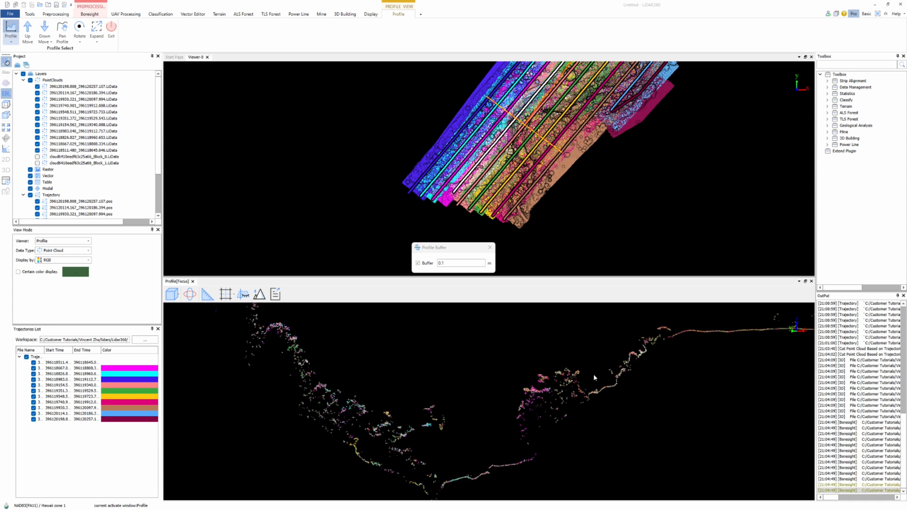
{"action": "left_click_drag", "start_coordinate": [676, 376], "coordinate": [569, 428]}
{"action": "scroll", "coordinate": [476, 403], "scroll_direction": "up", "scroll_amount": 5}
{"action": "scroll", "coordinate": [497, 398], "scroll_direction": "up", "scroll_amount": 5}
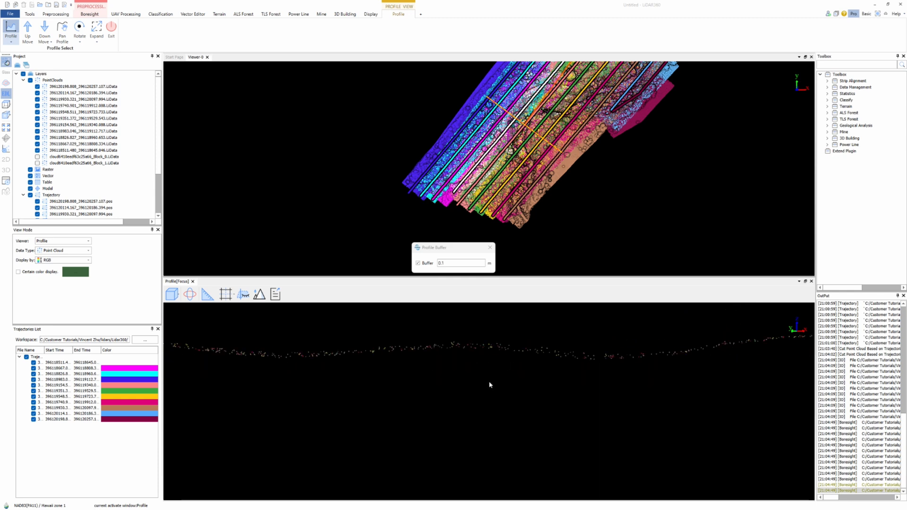
Measure the gap between overlapping strip points on the flat ground in the profile
{"action": "left_click_drag", "start_coordinate": [484, 384], "coordinate": [659, 448]}
{"action": "scroll", "coordinate": [464, 434], "scroll_direction": "up", "scroll_amount": 1}
{"action": "scroll", "coordinate": [464, 431], "scroll_direction": "up", "scroll_amount": 3}
{"action": "left_click_drag", "start_coordinate": [466, 427], "coordinate": [622, 393]}
{"action": "scroll", "coordinate": [487, 389], "scroll_direction": "down", "scroll_amount": 2}
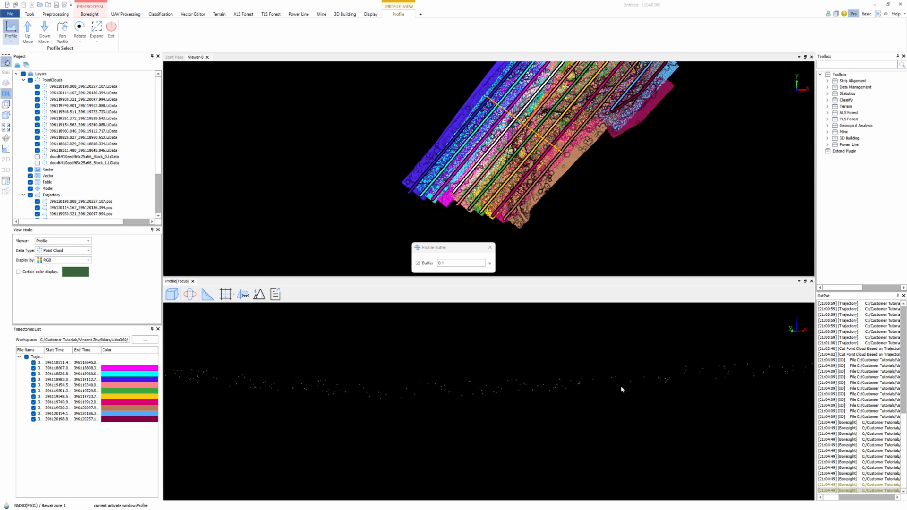
{"action": "scroll", "coordinate": [664, 387], "scroll_direction": "down", "scroll_amount": 3}
{"action": "scroll", "coordinate": [552, 401], "scroll_direction": "up", "scroll_amount": 4}
{"action": "scroll", "coordinate": [527, 379], "scroll_direction": "up", "scroll_amount": 1}
{"action": "left_click_drag", "start_coordinate": [527, 379], "coordinate": [587, 387]}
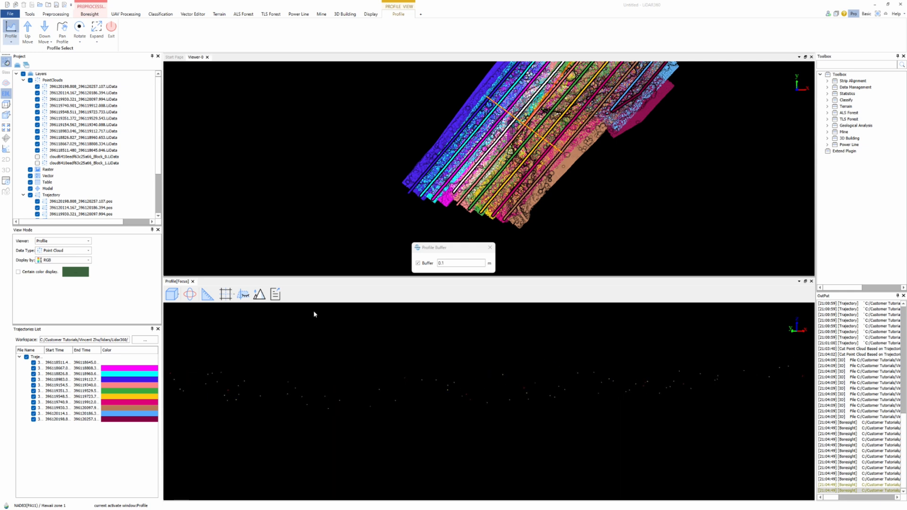
{"action": "left_click", "coordinate": [209, 296]}
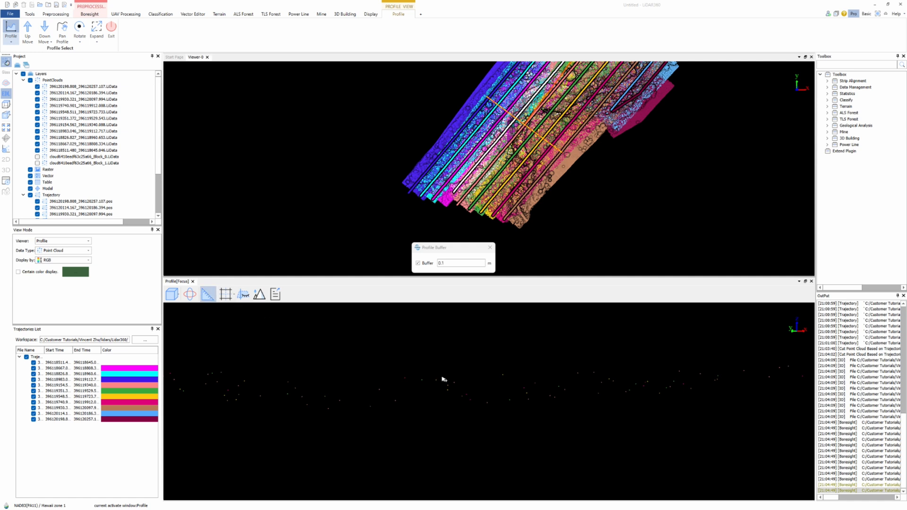
{"action": "left_click", "coordinate": [487, 403]}
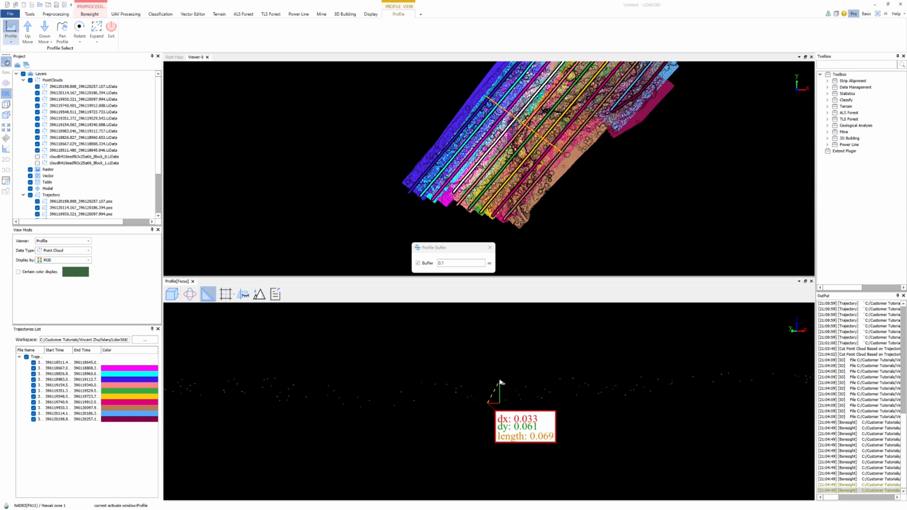
{"action": "left_click", "coordinate": [460, 385]}
Examine the rest of the profile from the measured flat ground back across the valley to the whole cross-section
{"action": "scroll", "coordinate": [531, 386], "scroll_direction": "down", "scroll_amount": 4}
{"action": "scroll", "coordinate": [567, 378], "scroll_direction": "down", "scroll_amount": 4}
{"action": "middle_click_drag", "start_coordinate": [321, 437], "coordinate": [684, 425]}
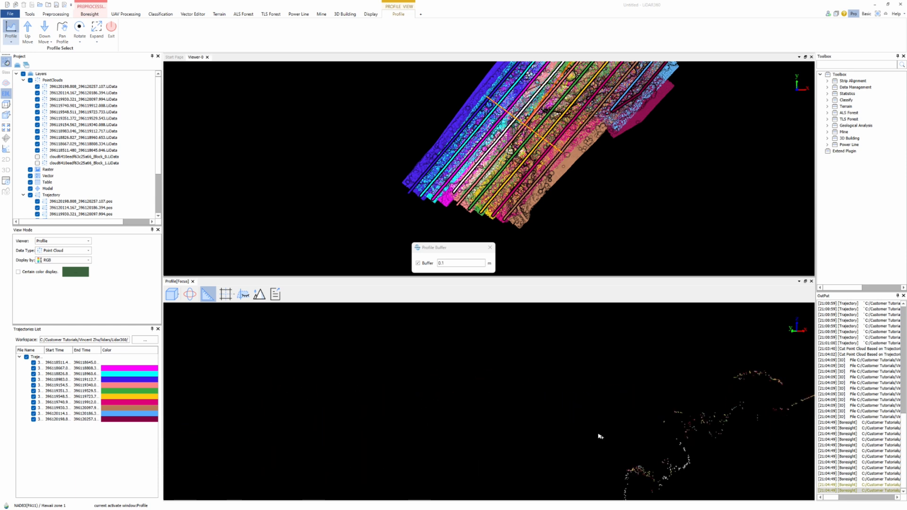
{"action": "middle_click_drag", "start_coordinate": [334, 423], "coordinate": [680, 317]}
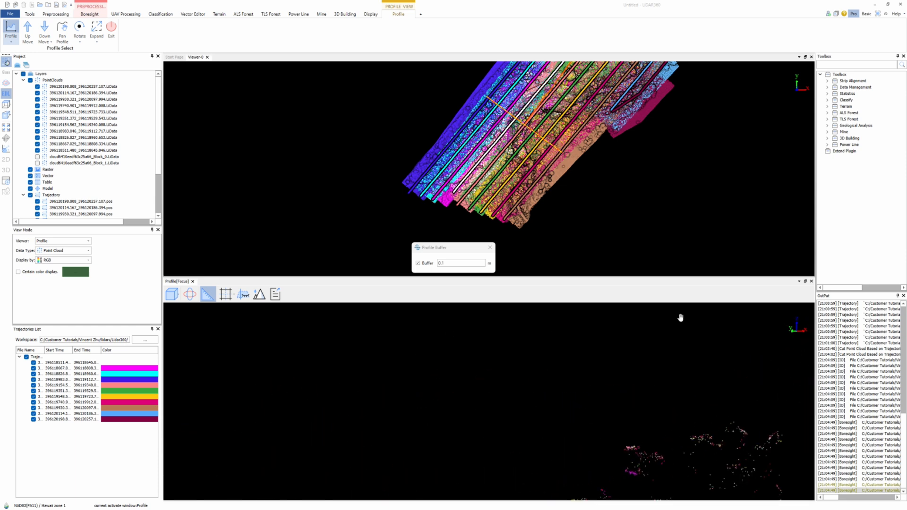
{"action": "middle_click_drag", "start_coordinate": [379, 424], "coordinate": [675, 288]}
{"action": "scroll", "coordinate": [595, 381], "scroll_direction": "down", "scroll_amount": 3}
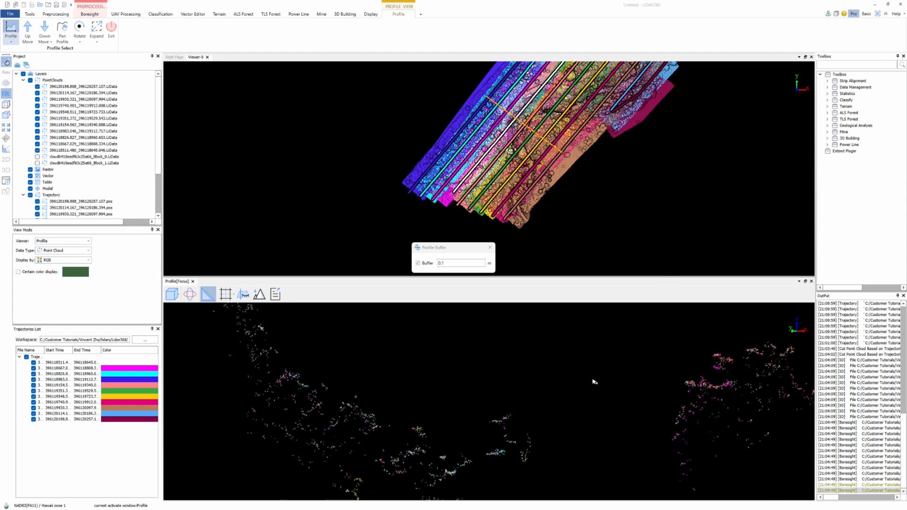
{"action": "scroll", "coordinate": [595, 381], "scroll_direction": "down", "scroll_amount": 5}
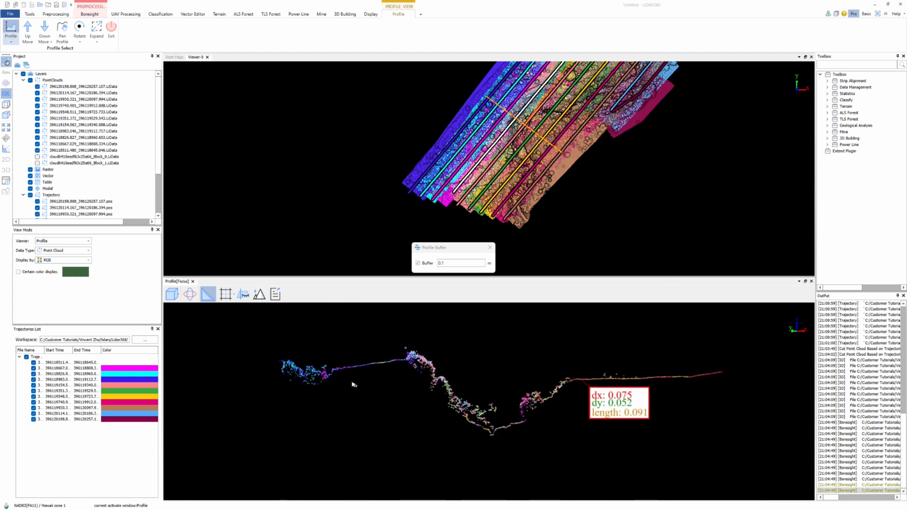
Measure the point gap between strips on the smooth slope at the profile's blue and purple end, then close the profile
{"action": "middle_click_drag", "start_coordinate": [338, 373], "coordinate": [429, 464]}
{"action": "scroll", "coordinate": [548, 381], "scroll_direction": "up", "scroll_amount": 3}
{"action": "scroll", "coordinate": [522, 415], "scroll_direction": "up", "scroll_amount": 4}
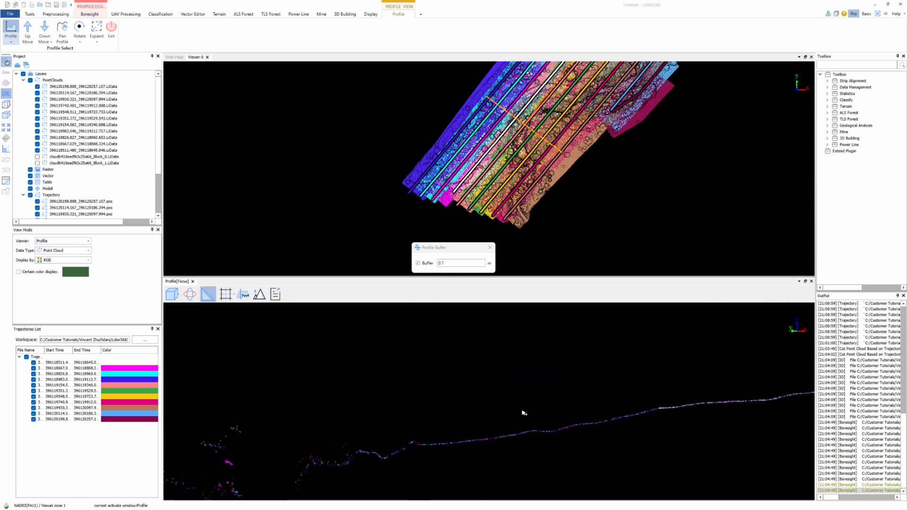
{"action": "middle_click_drag", "start_coordinate": [585, 470], "coordinate": [463, 396]}
{"action": "scroll", "coordinate": [466, 447], "scroll_direction": "up", "scroll_amount": 4}
{"action": "middle_click_drag", "start_coordinate": [466, 446], "coordinate": [496, 391]}
{"action": "scroll", "coordinate": [508, 400], "scroll_direction": "up", "scroll_amount": 3}
{"action": "middle_click_drag", "start_coordinate": [505, 438], "coordinate": [494, 414]}
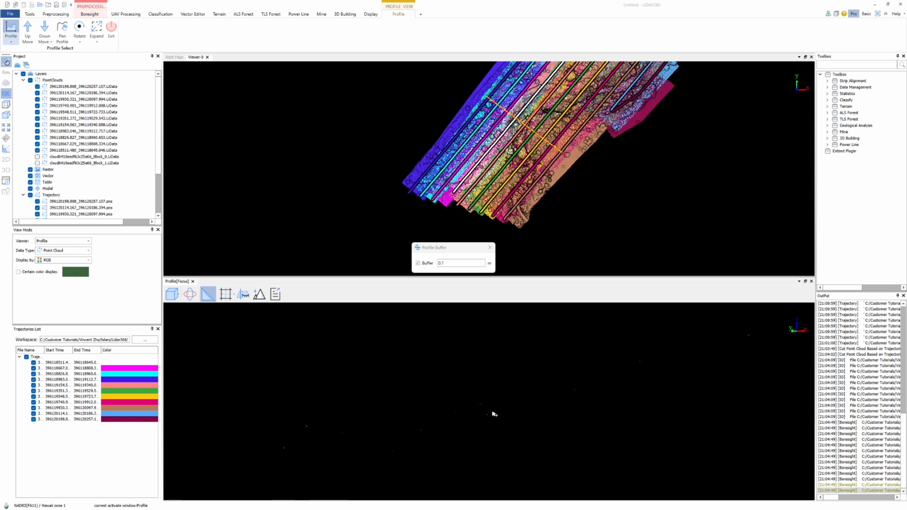
{"action": "scroll", "coordinate": [493, 414], "scroll_direction": "down", "scroll_amount": 5}
{"action": "middle_click_drag", "start_coordinate": [663, 424], "coordinate": [336, 439]}
{"action": "scroll", "coordinate": [571, 381], "scroll_direction": "up", "scroll_amount": 3}
{"action": "middle_click_drag", "start_coordinate": [571, 382], "coordinate": [512, 426]}
{"action": "scroll", "coordinate": [516, 386], "scroll_direction": "up", "scroll_amount": 2}
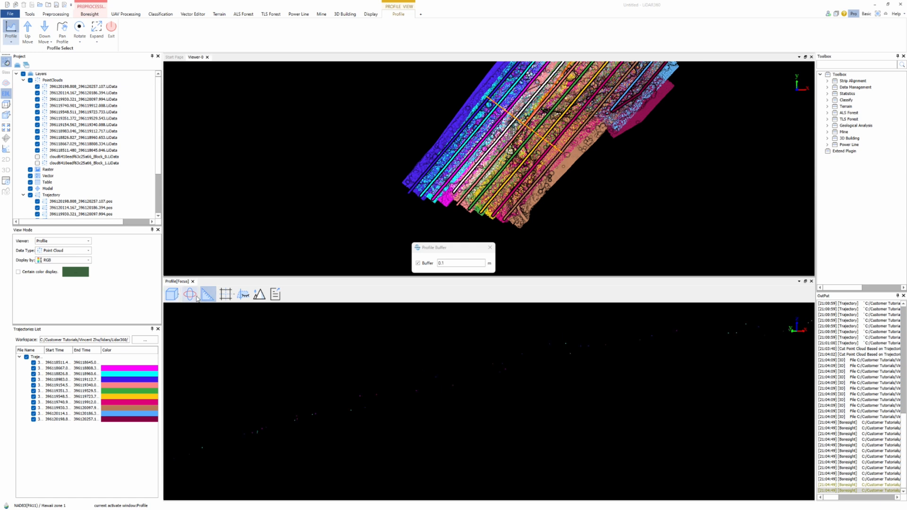
{"action": "left_click", "coordinate": [499, 373]}
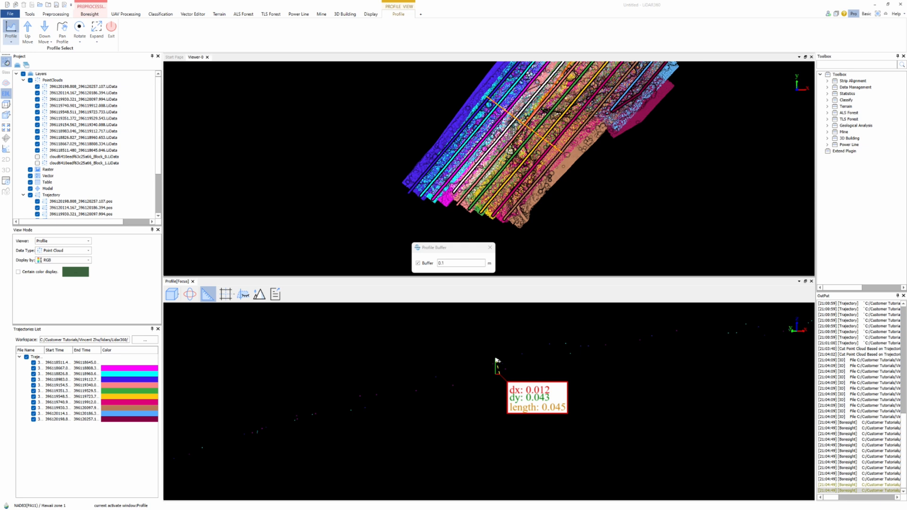
{"action": "left_click", "coordinate": [497, 363]}
{"action": "left_click", "coordinate": [811, 282]}
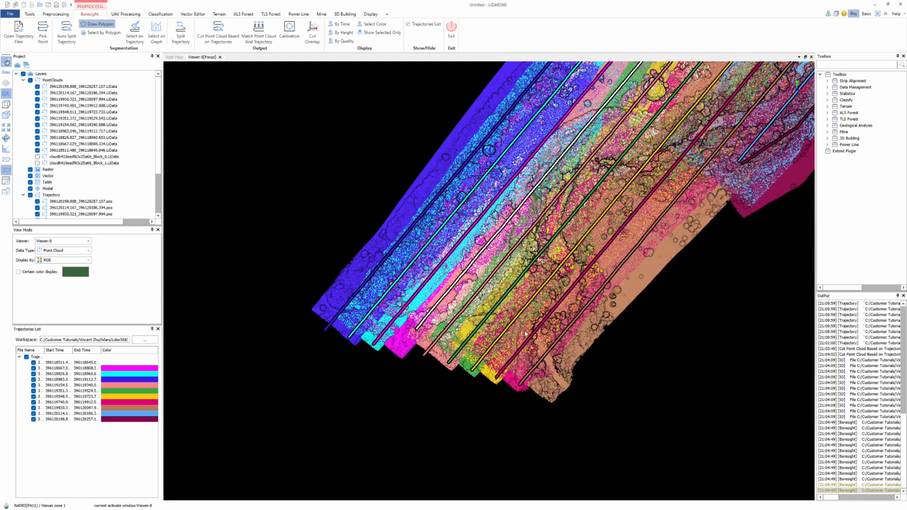
Hide all trajectories and inspect the coloured, overlapping strips across the whole site
{"action": "middle_click_drag", "start_coordinate": [586, 333], "coordinate": [571, 317]}
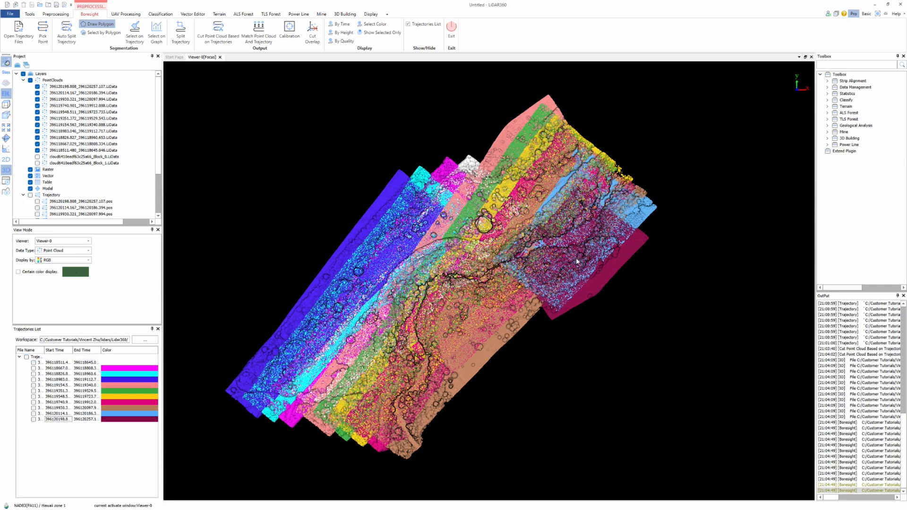
{"action": "scroll", "coordinate": [425, 204], "scroll_direction": "up", "scroll_amount": 2}
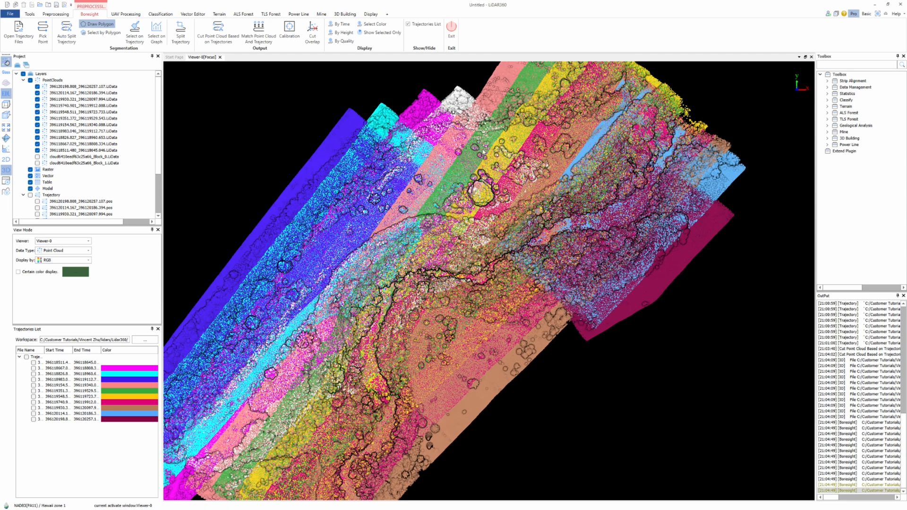
{"action": "scroll", "coordinate": [564, 266], "scroll_direction": "up", "scroll_amount": 3}
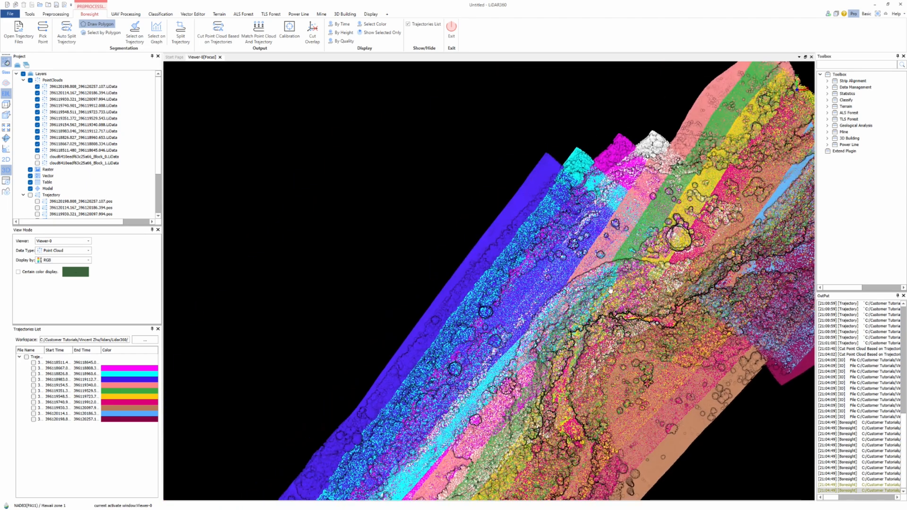
{"action": "scroll", "coordinate": [557, 265], "scroll_direction": "down", "scroll_amount": 5}
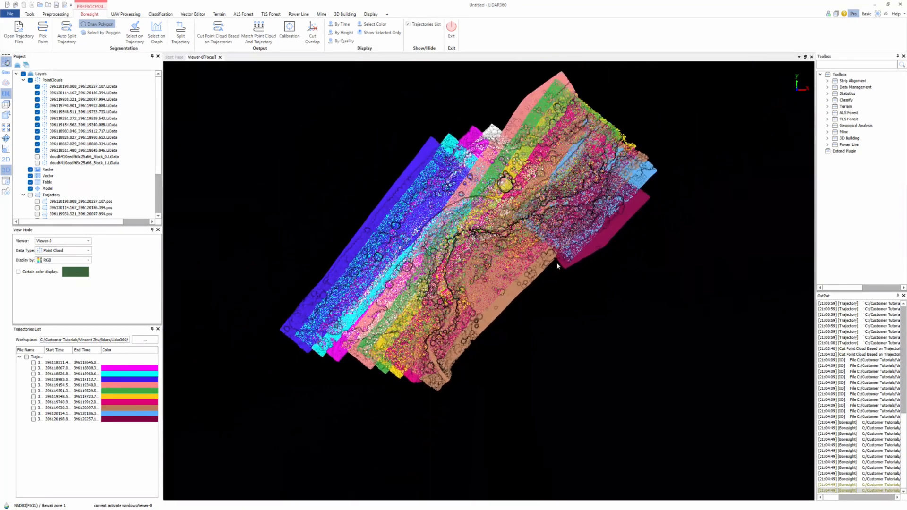
{"action": "scroll", "coordinate": [598, 326], "scroll_direction": "up", "scroll_amount": 1}
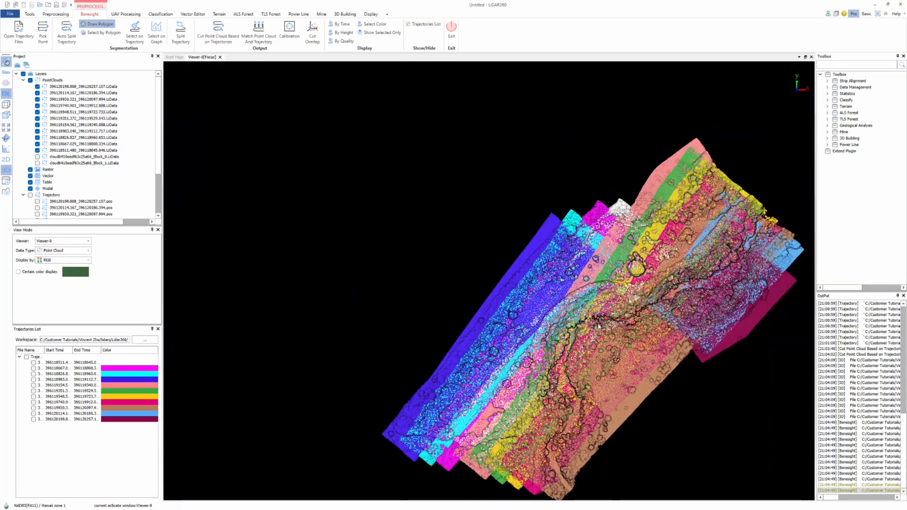
{"action": "middle_click_drag", "start_coordinate": [597, 325], "coordinate": [463, 259]}
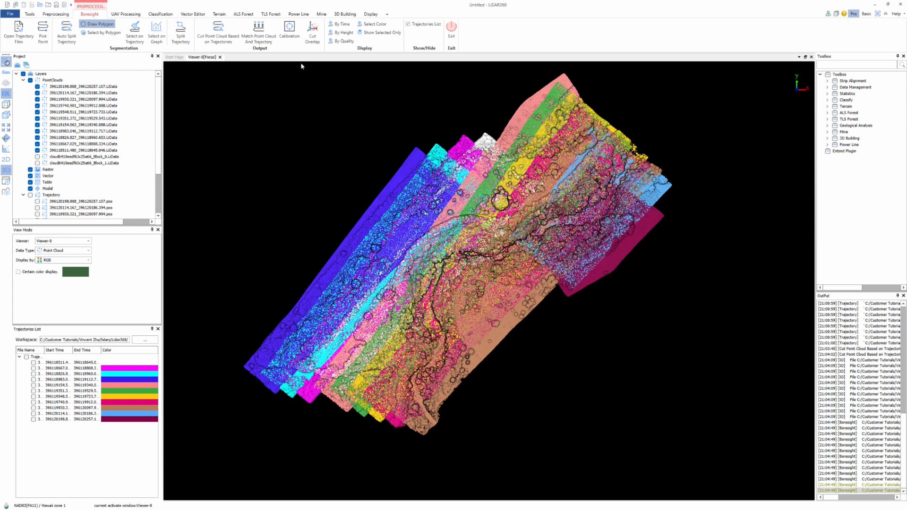
Review the boresight Calibration settings with the Selected Point Cloud Files transform type, without applying a correction
{"action": "left_click", "coordinate": [289, 28]}
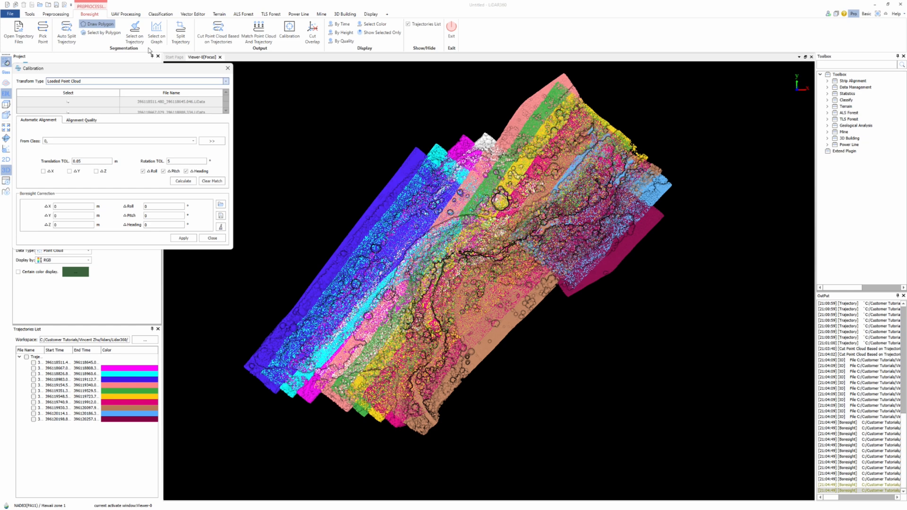
{"action": "left_click", "coordinate": [150, 82]}
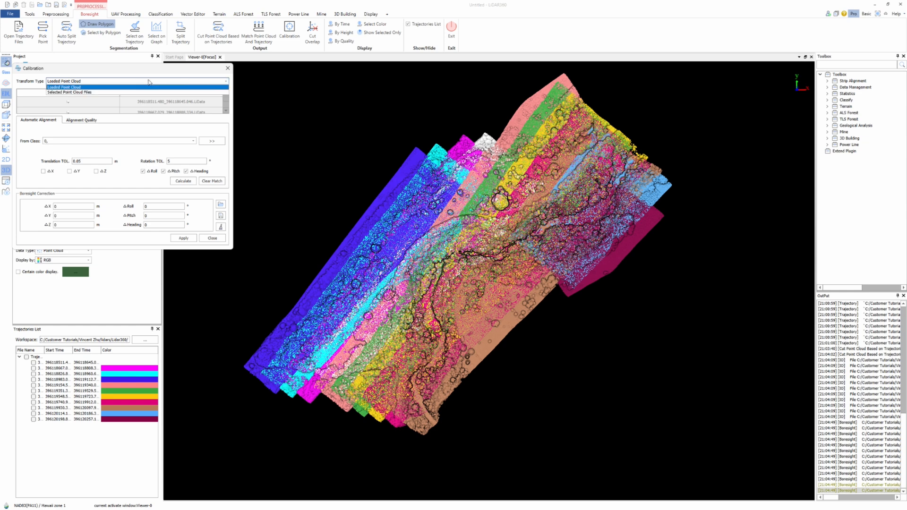
{"action": "left_click", "coordinate": [86, 92]}
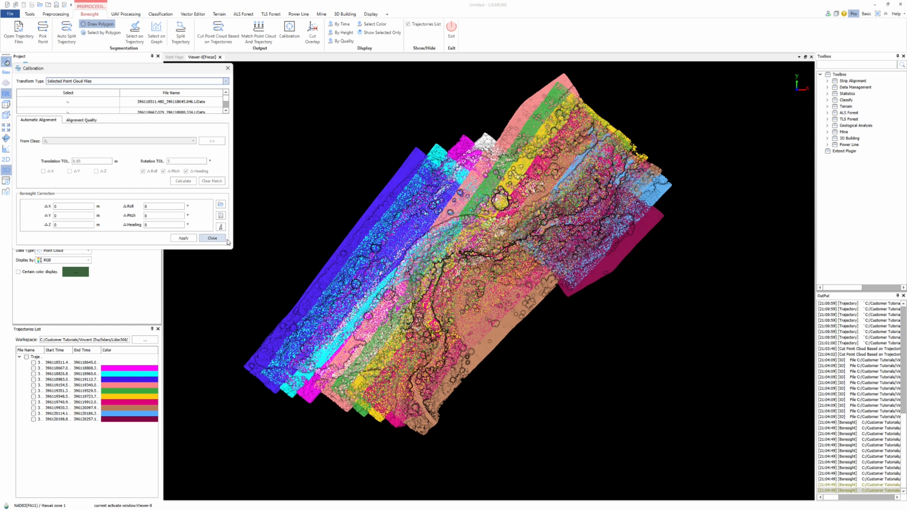
{"action": "left_click", "coordinate": [213, 238]}
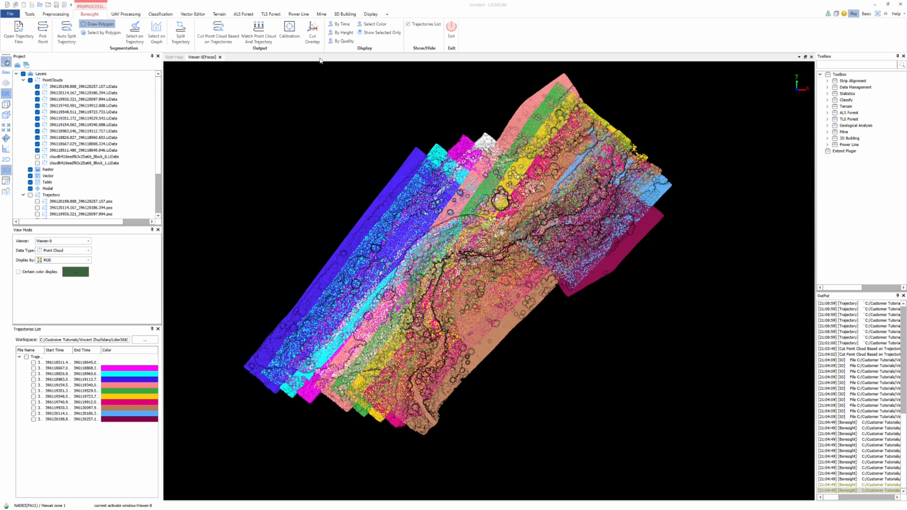
Run Cut Overlap on the strips' Never Classified points, using the Classify type with 12-Overlap Points as the target class
{"action": "left_click", "coordinate": [311, 32]}
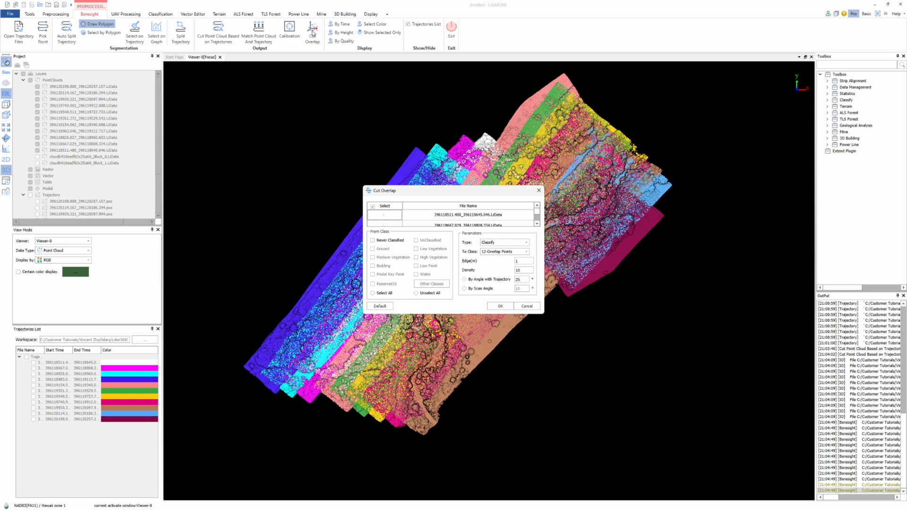
{"action": "left_click", "coordinate": [372, 240]}
{"action": "left_click", "coordinate": [500, 242]}
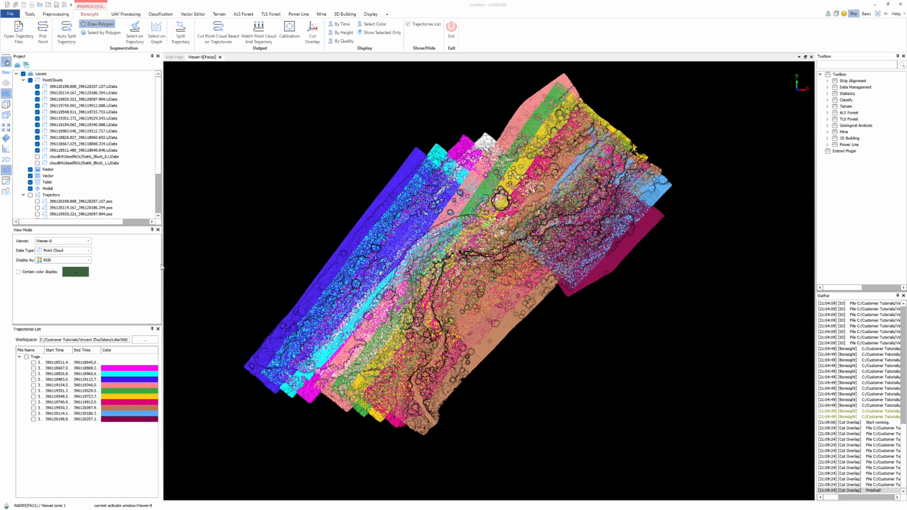
Display the point clouds by Classification and show only the 12-Overlap Points class
{"action": "left_click", "coordinate": [66, 260]}
{"action": "left_click", "coordinate": [96, 289]}
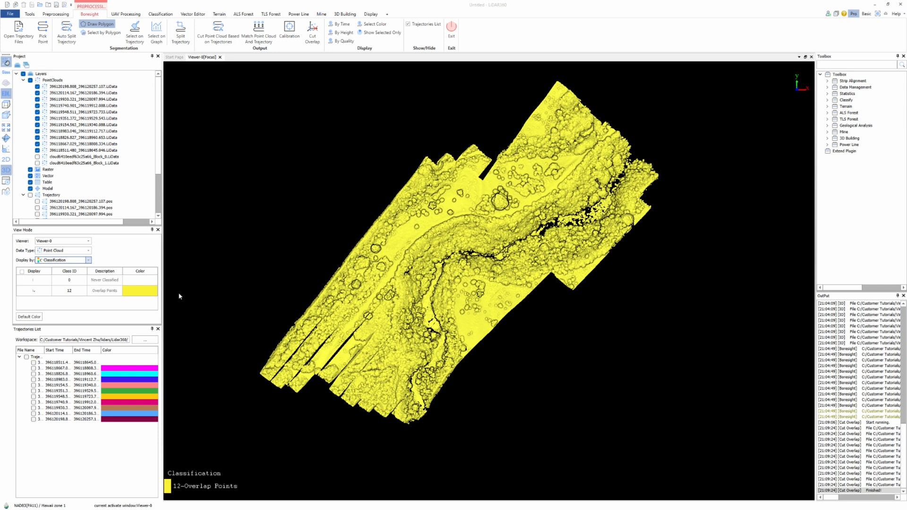
{"action": "left_click", "coordinate": [34, 281]}
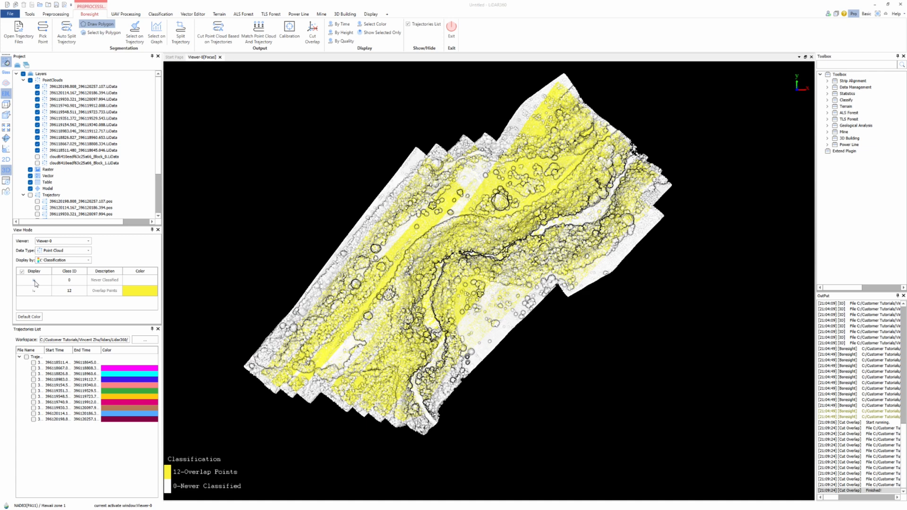
{"action": "left_click", "coordinate": [33, 290]}
{"action": "left_click", "coordinate": [34, 291]}
{"action": "left_click", "coordinate": [33, 280]}
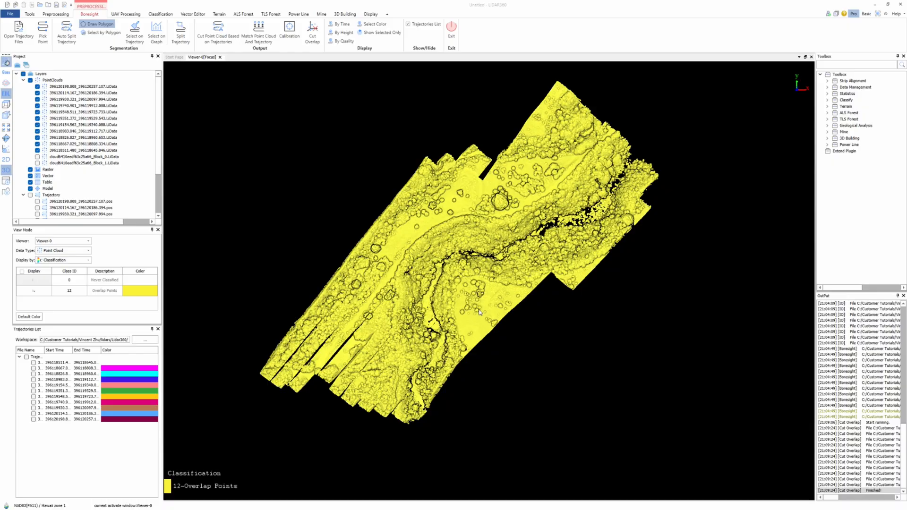
Inspect the overlap points across the whole site, and show the Never Classified points again
{"action": "scroll", "coordinate": [425, 252], "scroll_direction": "up", "scroll_amount": 2}
{"action": "scroll", "coordinate": [425, 251], "scroll_direction": "up", "scroll_amount": 4}
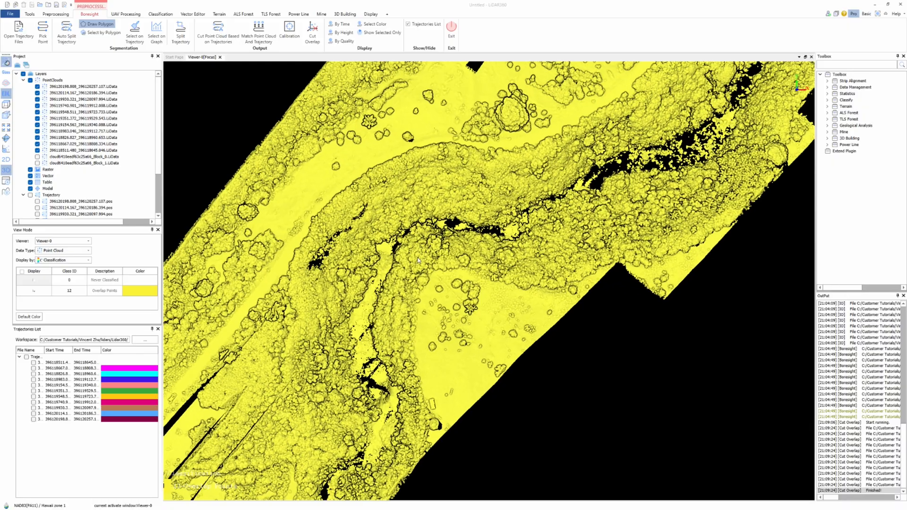
{"action": "scroll", "coordinate": [396, 294], "scroll_direction": "down", "scroll_amount": 5}
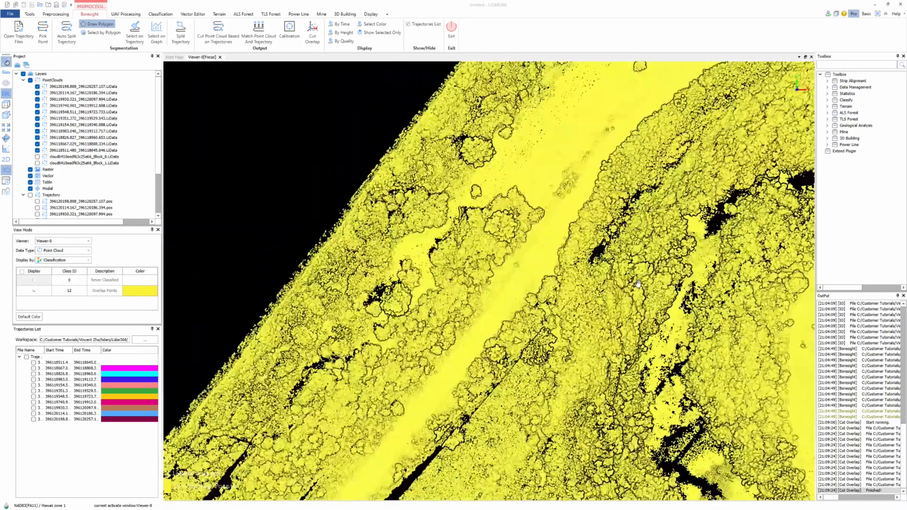
{"action": "scroll", "coordinate": [495, 257], "scroll_direction": "up", "scroll_amount": 4}
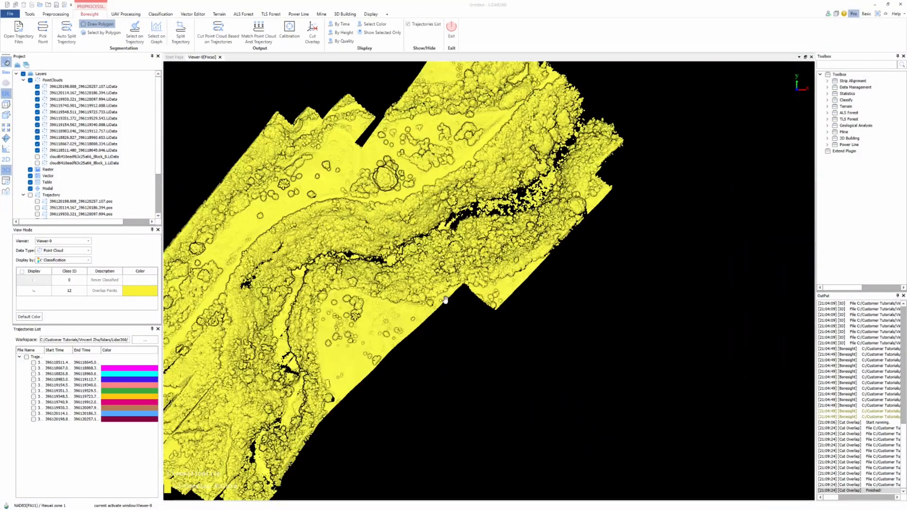
{"action": "middle_click_drag", "start_coordinate": [445, 300], "coordinate": [502, 321]}
{"action": "middle_click_drag", "start_coordinate": [387, 359], "coordinate": [495, 325]}
{"action": "scroll", "coordinate": [467, 326], "scroll_direction": "down", "scroll_amount": 3}
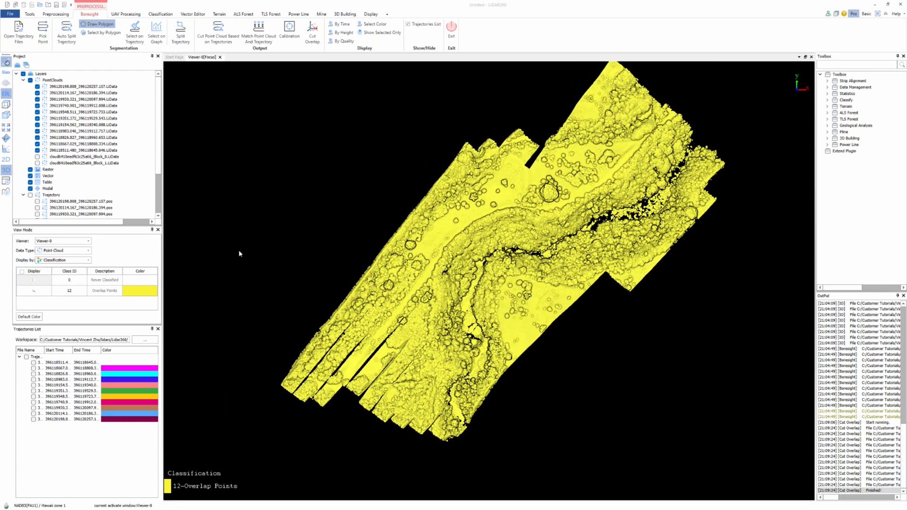
{"action": "left_click", "coordinate": [34, 281]}
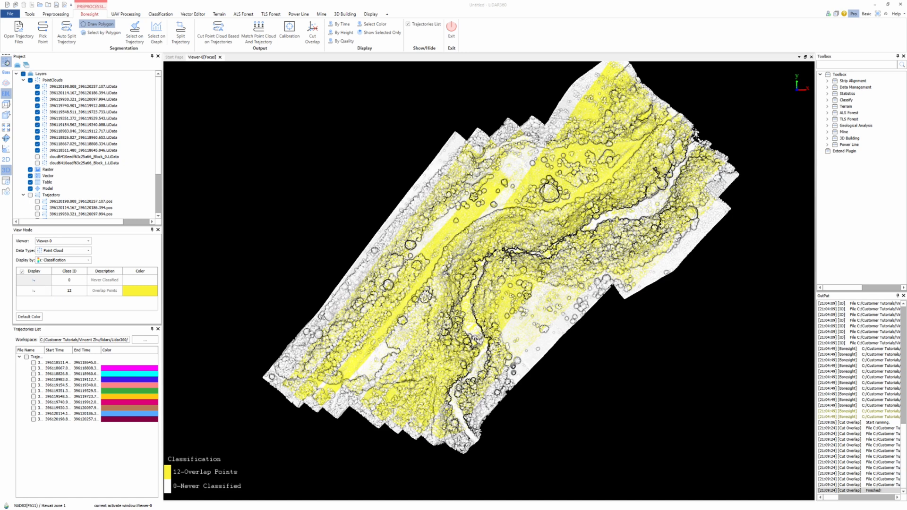
Run Cut Overlap on the strips' Never Classified points to output new strips without overlap points, and add them to the project
{"action": "left_click", "coordinate": [312, 35]}
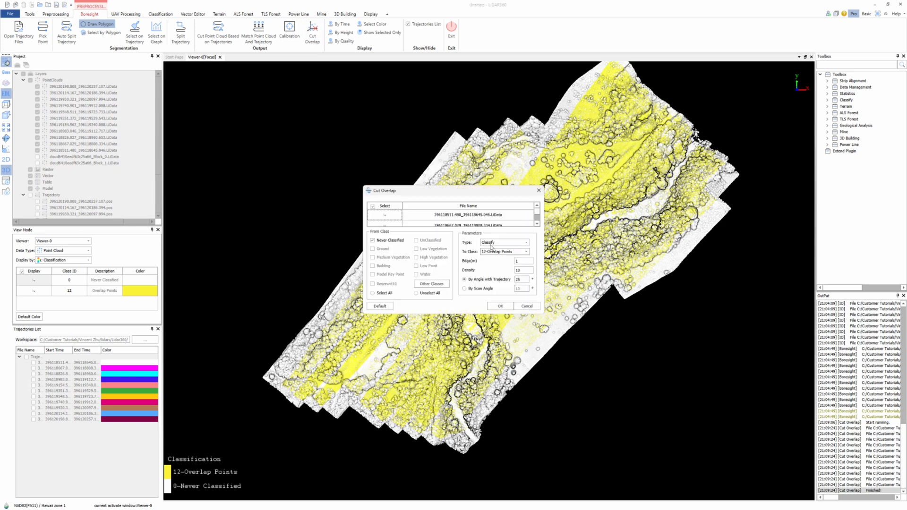
{"action": "left_click", "coordinate": [500, 306]}
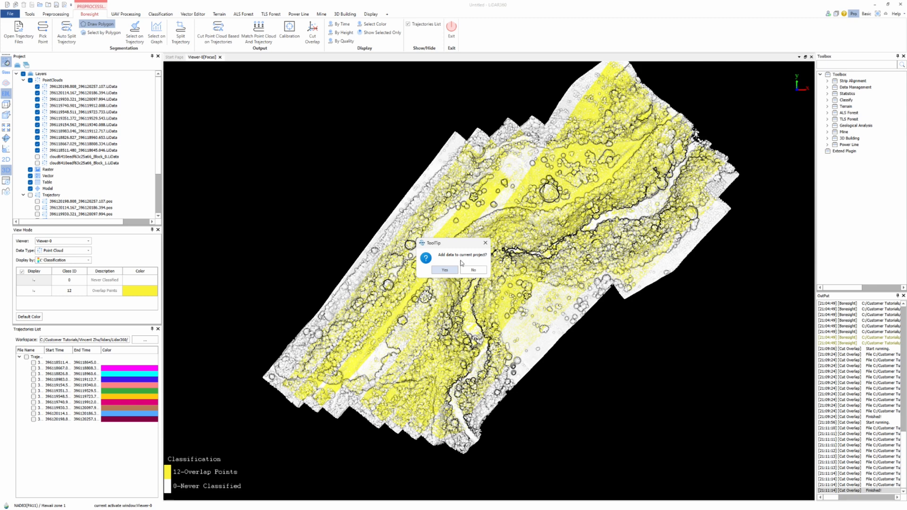
{"action": "left_click", "coordinate": [438, 271]}
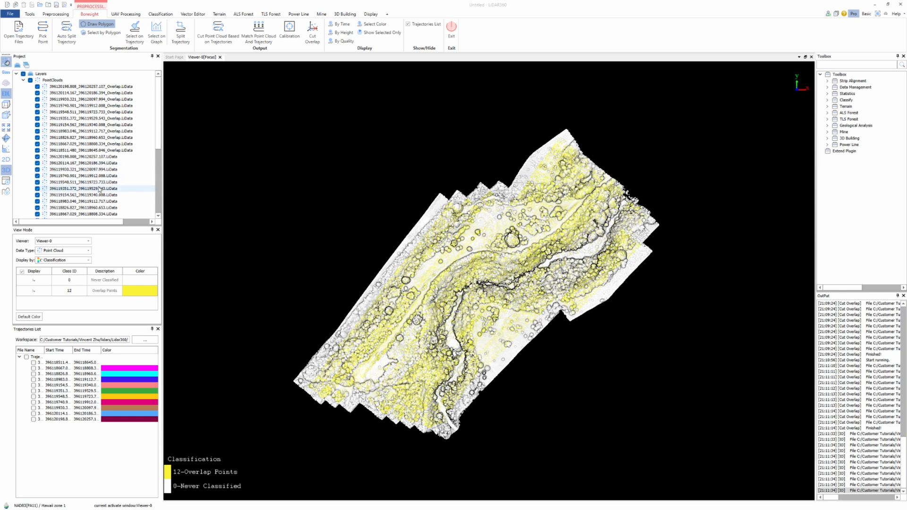
Hide all the original strip point clouds so that only the new _Overlap strips are displayed
{"action": "left_click", "coordinate": [37, 156]}
{"action": "left_click", "coordinate": [37, 163]}
{"action": "left_click", "coordinate": [38, 169]}
{"action": "left_click", "coordinate": [37, 176]}
{"action": "left_click", "coordinate": [38, 182]}
{"action": "left_click", "coordinate": [37, 188]}
{"action": "left_click", "coordinate": [37, 194]}
{"action": "left_click", "coordinate": [37, 202]}
{"action": "left_click", "coordinate": [38, 207]}
{"action": "left_click", "coordinate": [38, 214]}
{"action": "scroll", "coordinate": [38, 208], "scroll_direction": "down", "scroll_amount": 2}
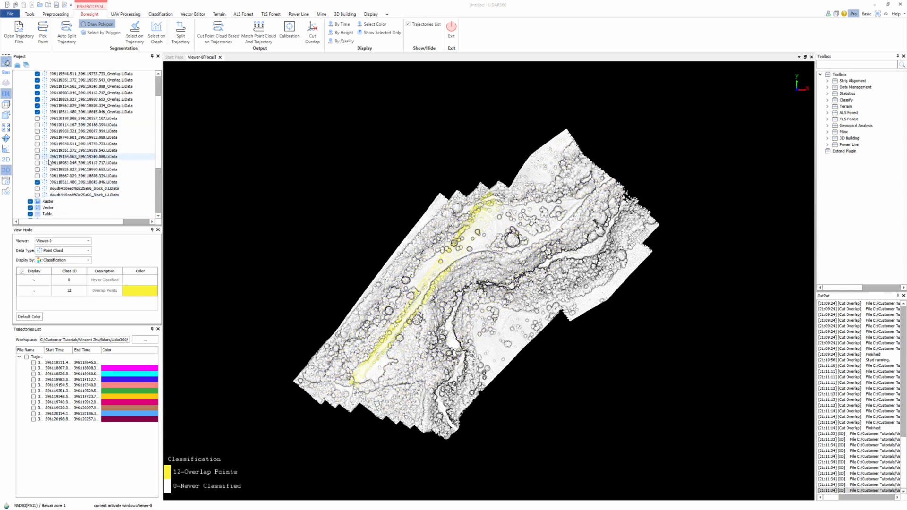
{"action": "left_click", "coordinate": [37, 182]}
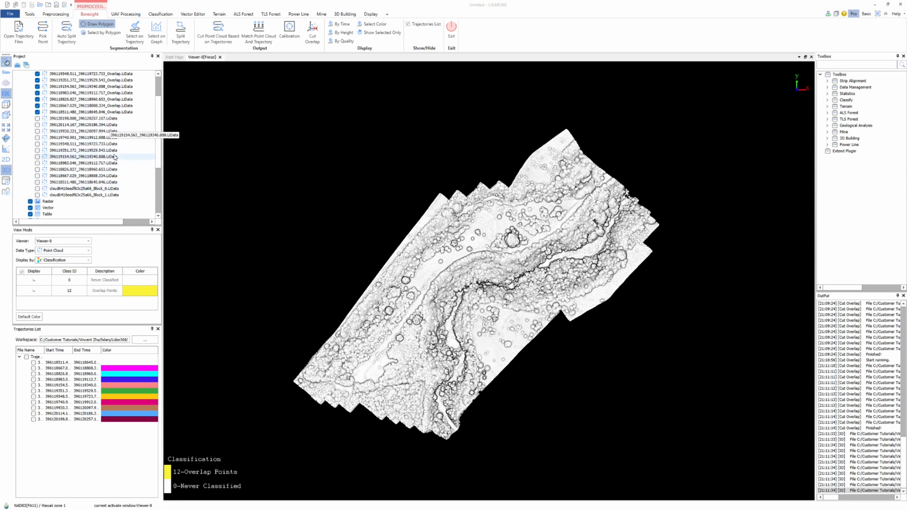
Save the project as "Untitled - LiDAR360.LiPrj" in the Lidar360 folder
{"action": "left_click", "coordinate": [9, 14]}
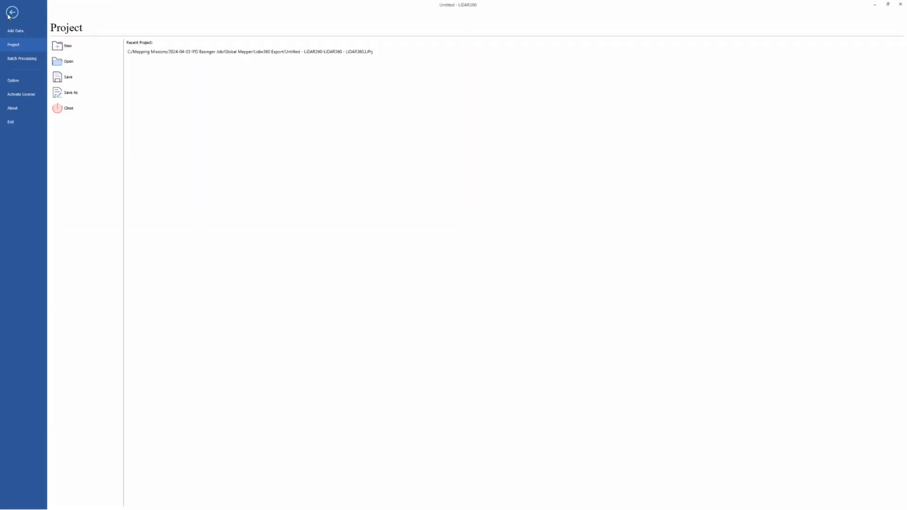
{"action": "left_click", "coordinate": [68, 79]}
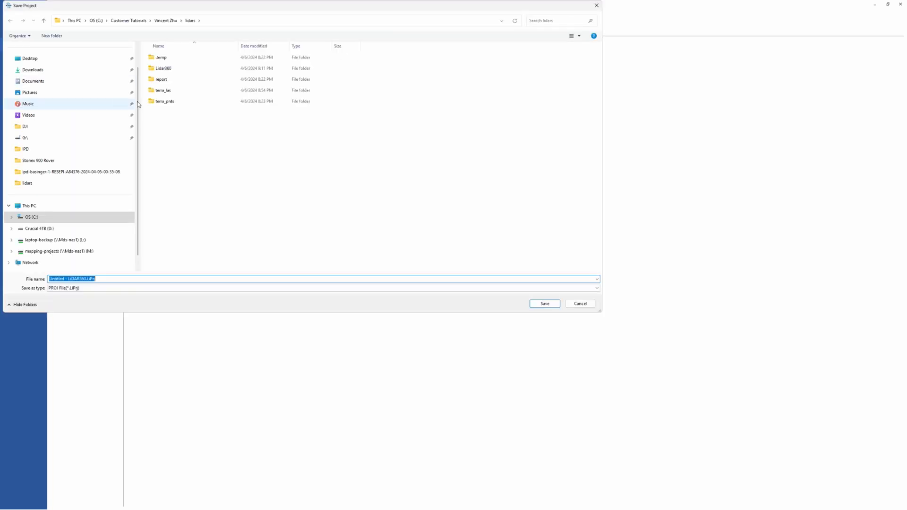
{"action": "double_click", "coordinate": [169, 71]}
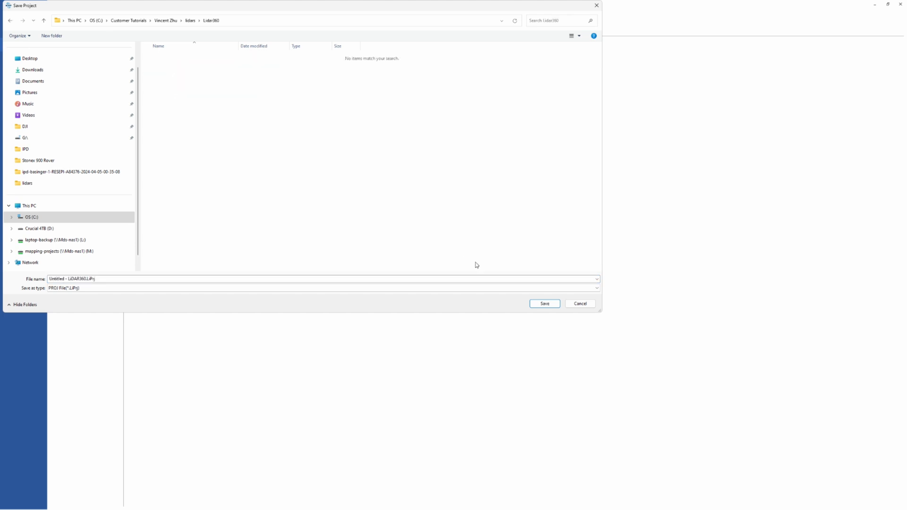
{"action": "left_click", "coordinate": [545, 303]}
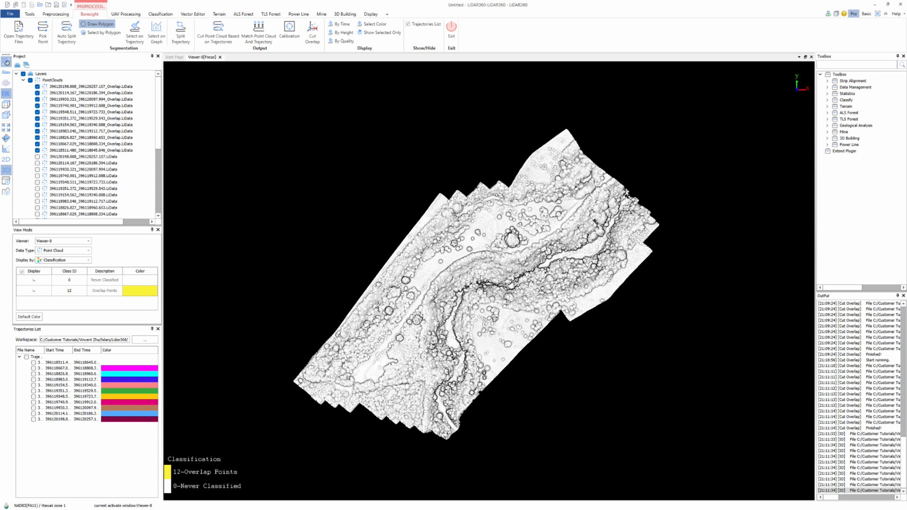
Check the _Overlap strips for remaining class 12 points by hiding the Never Classified class and showing it again
{"action": "scroll", "coordinate": [480, 286], "scroll_direction": "down", "scroll_amount": 3}
{"action": "scroll", "coordinate": [478, 301], "scroll_direction": "up", "scroll_amount": 3}
{"action": "scroll", "coordinate": [479, 303], "scroll_direction": "up", "scroll_amount": 1}
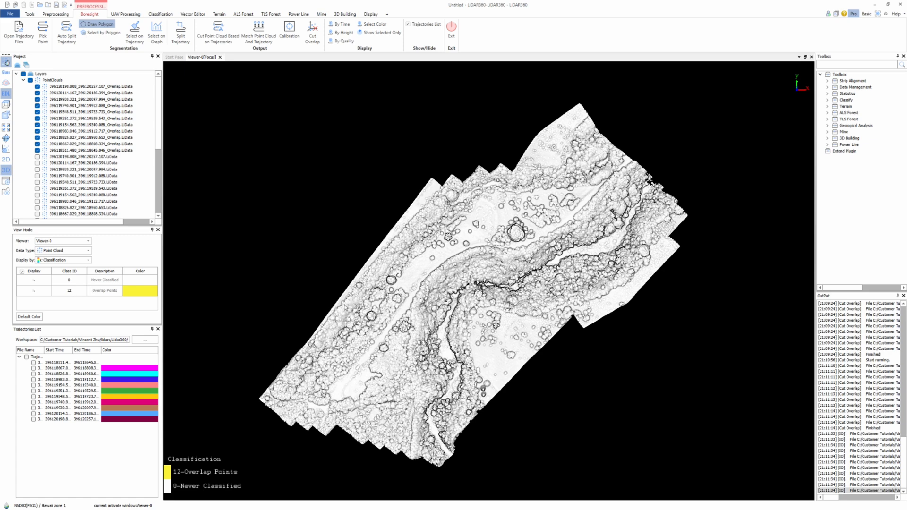
{"action": "left_click", "coordinate": [34, 280]}
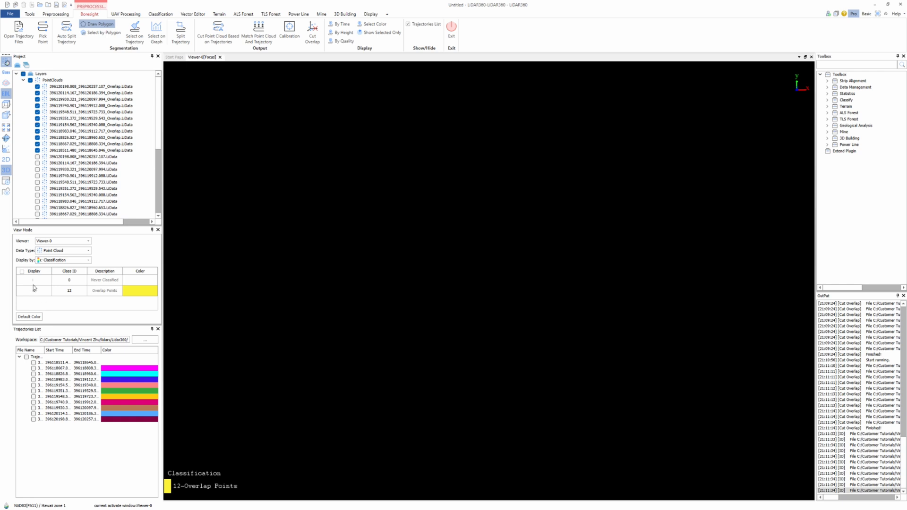
{"action": "left_click", "coordinate": [35, 281]}
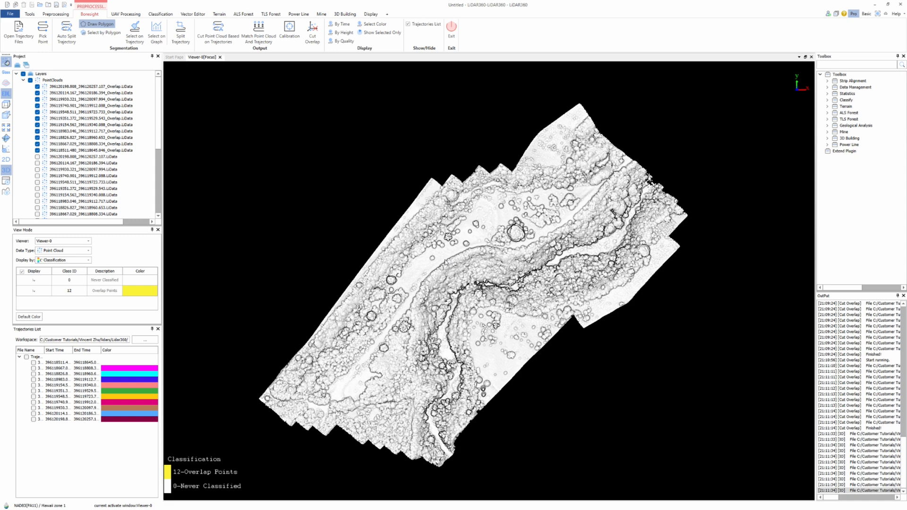
{"action": "scroll", "coordinate": [449, 338], "scroll_direction": "up", "scroll_amount": 3}
{"action": "scroll", "coordinate": [448, 337], "scroll_direction": "down", "scroll_amount": 3}
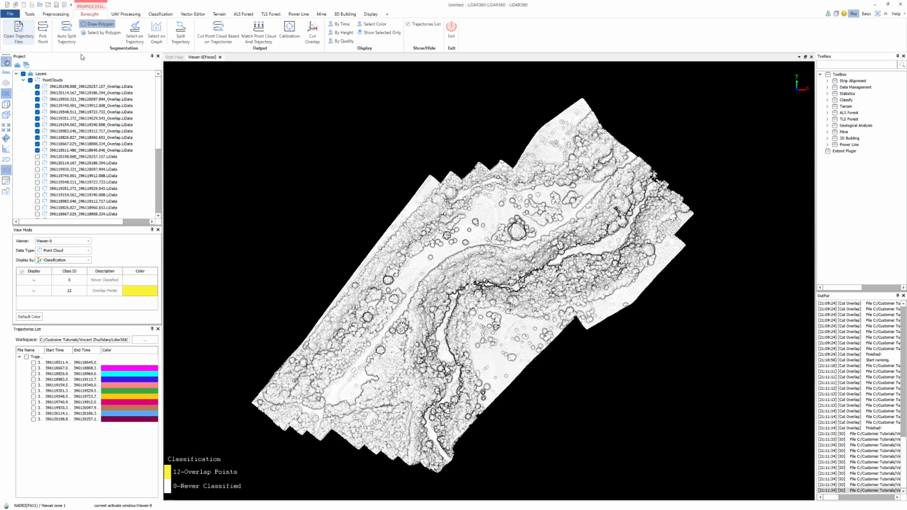
Run Remove Outliers on the _Overlap strips with 10 neighbor points and 3 multiples of std deviation, and add the results to the project
{"action": "left_click", "coordinate": [219, 14]}
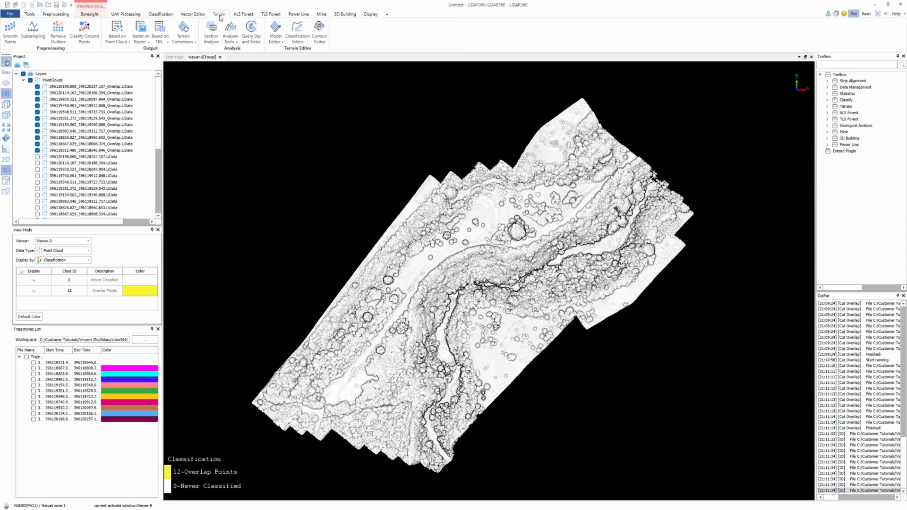
{"action": "left_click", "coordinate": [58, 37]}
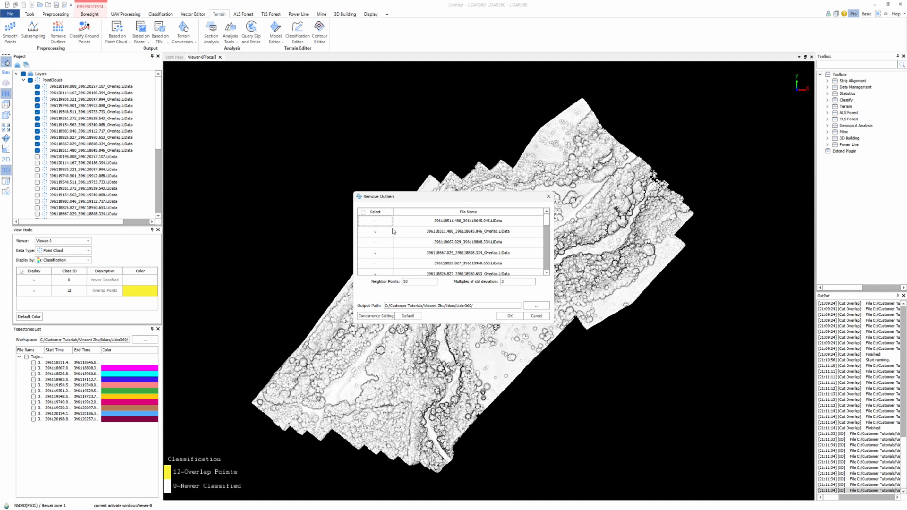
{"action": "left_click", "coordinate": [509, 316]}
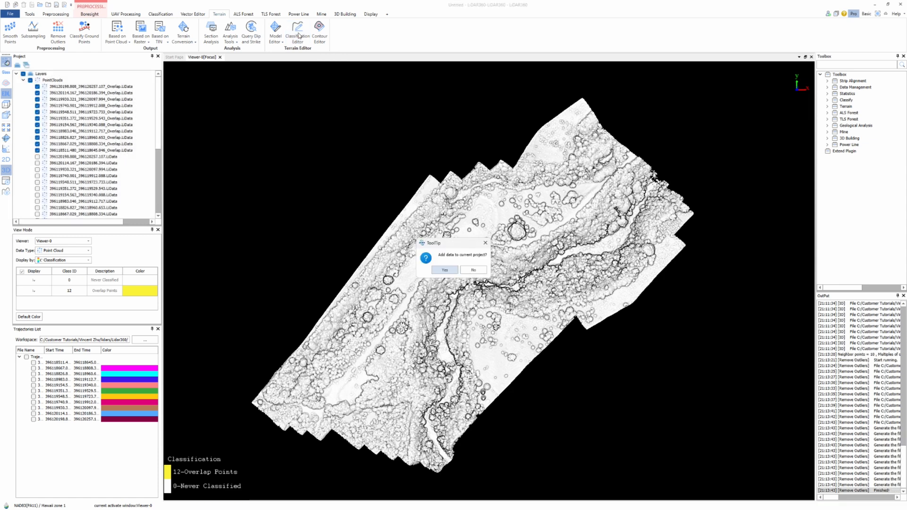
{"action": "left_click", "coordinate": [445, 272]}
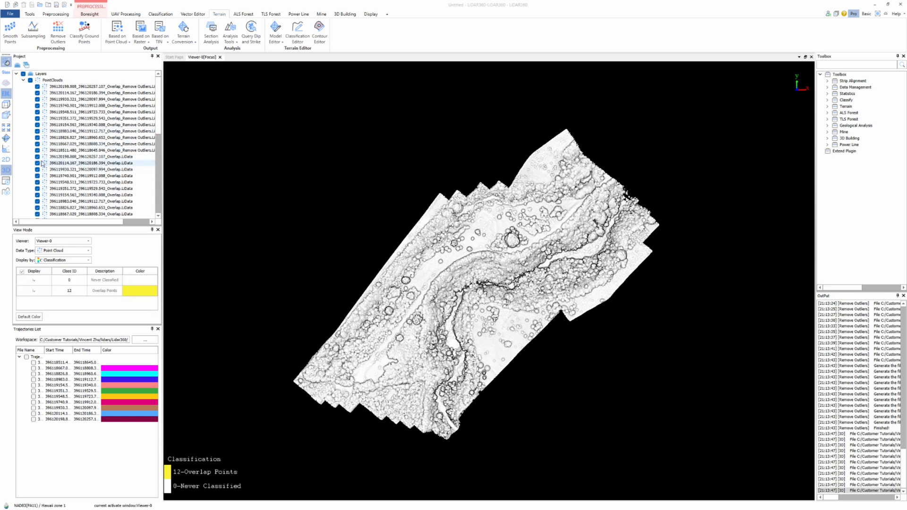
Hide the _Overlap strips so that the _Overlap_Remove Outliers strips stay displayed
{"action": "left_click", "coordinate": [37, 157]}
{"action": "left_click", "coordinate": [38, 163]}
{"action": "left_click", "coordinate": [37, 169]}
{"action": "left_click", "coordinate": [37, 176]}
{"action": "left_click", "coordinate": [37, 182]}
{"action": "left_click", "coordinate": [38, 188]}
{"action": "left_click", "coordinate": [38, 194]}
{"action": "left_click", "coordinate": [41, 201]}
{"action": "left_click", "coordinate": [37, 208]}
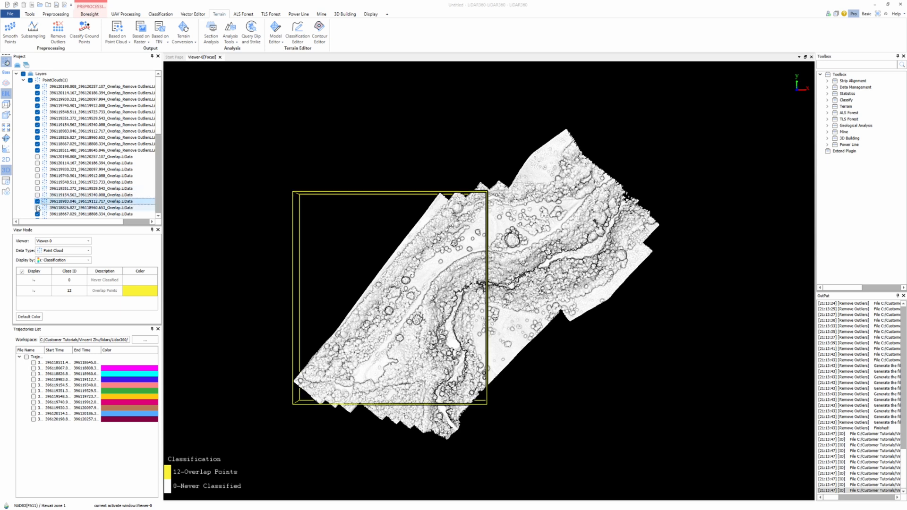
{"action": "left_click", "coordinate": [37, 201]}
{"action": "left_click", "coordinate": [37, 214]}
{"action": "scroll", "coordinate": [79, 176], "scroll_direction": "down", "scroll_amount": 3}
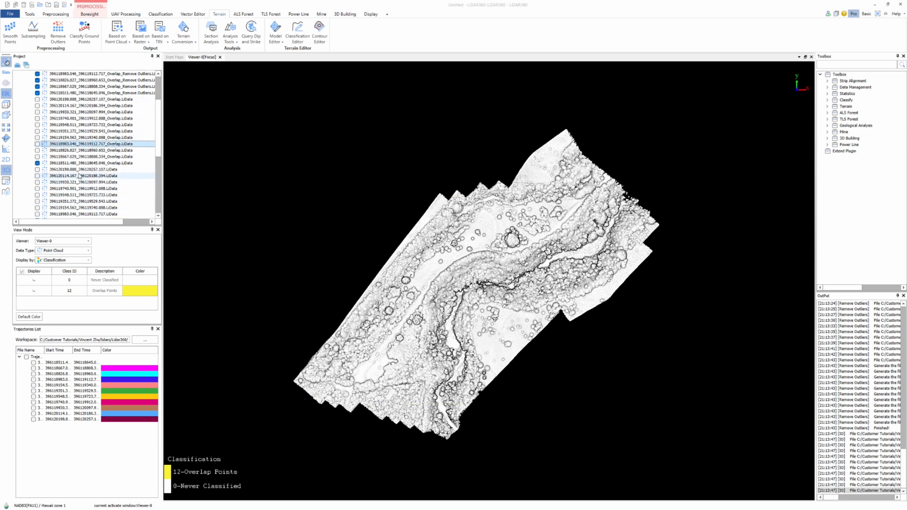
{"action": "scroll", "coordinate": [114, 183], "scroll_direction": "up", "scroll_amount": 3}
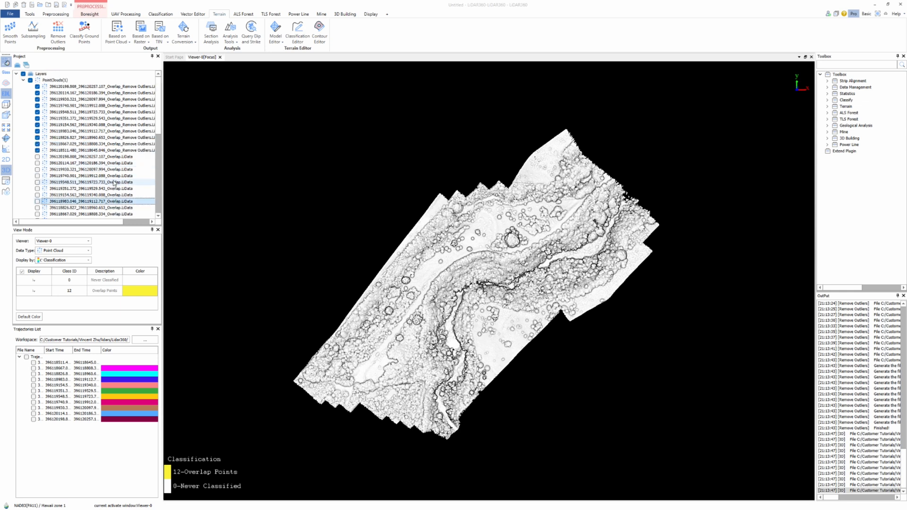
Merge the _Overlap_Remove Outliers strips into _Merge.LiData and add the merged cloud to the project
{"action": "left_click", "coordinate": [29, 14]}
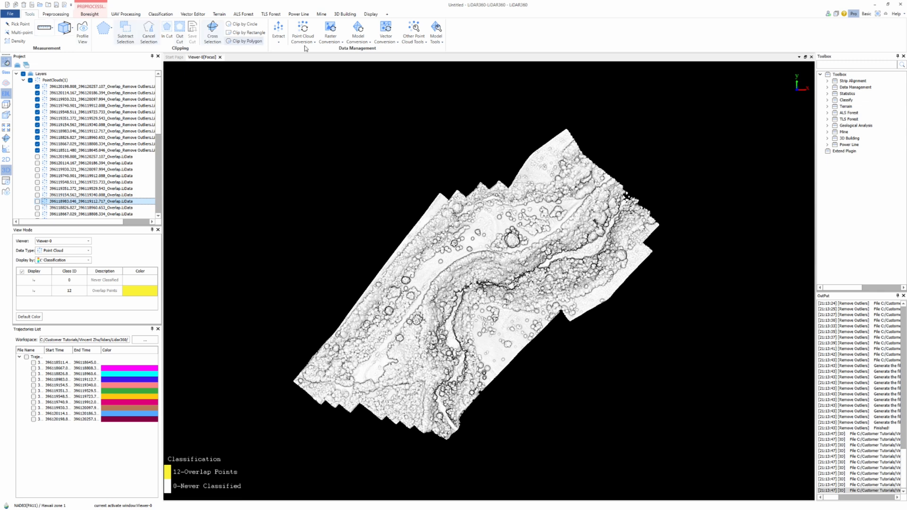
{"action": "left_click", "coordinate": [421, 43]}
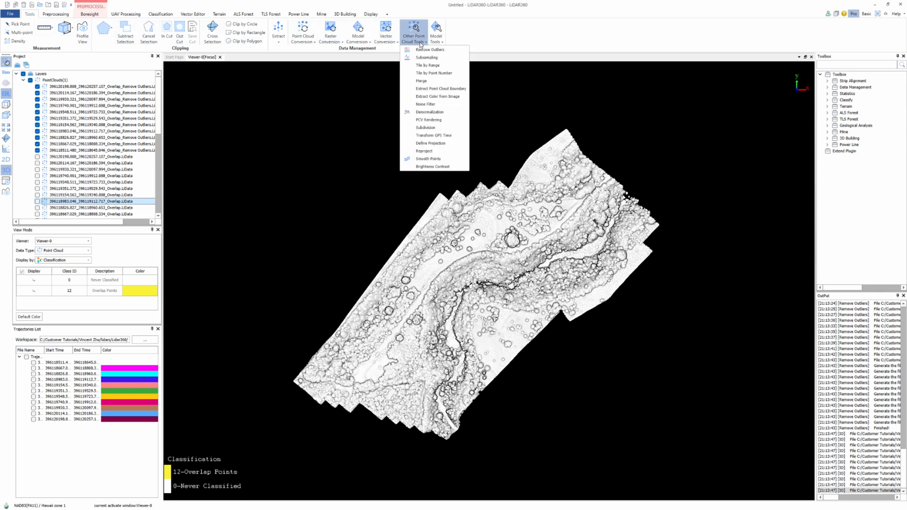
{"action": "left_click", "coordinate": [422, 82]}
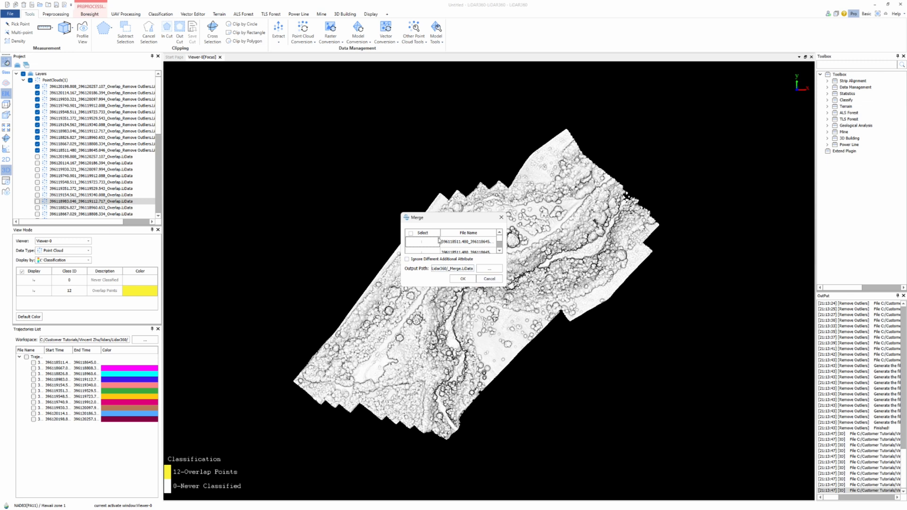
{"action": "left_click_drag", "start_coordinate": [445, 215], "coordinate": [445, 96]}
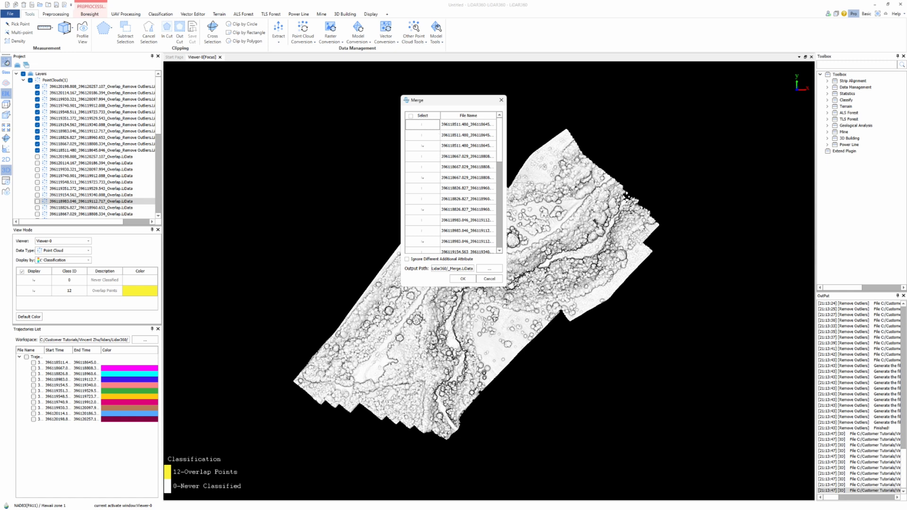
{"action": "left_click", "coordinate": [464, 279]}
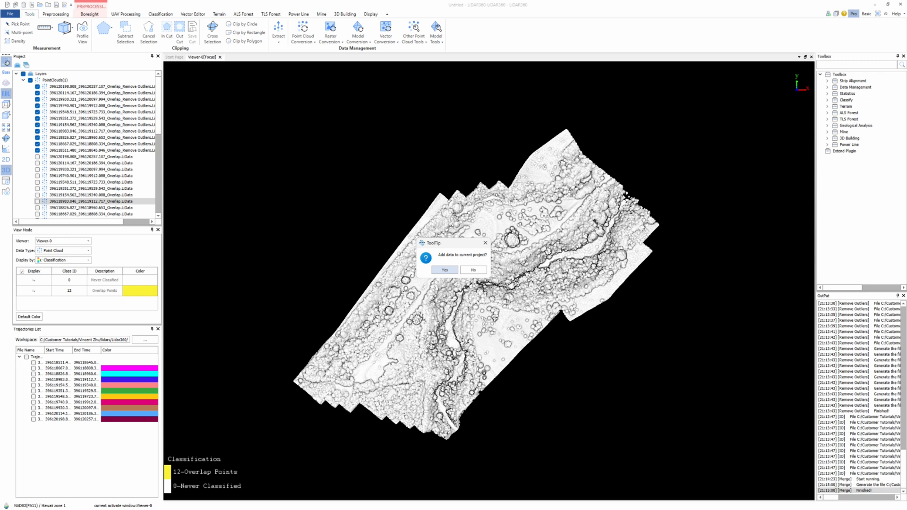
{"action": "left_click", "coordinate": [442, 271]}
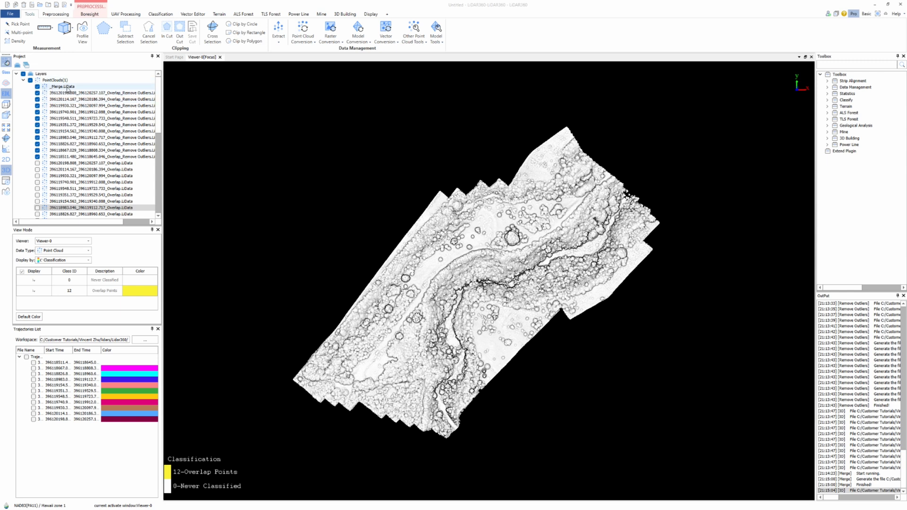
Display only _Merge.LiData in the viewer and save a copy of the project in the Lidar360 folder under the suggested name
{"action": "left_click", "coordinate": [30, 80]}
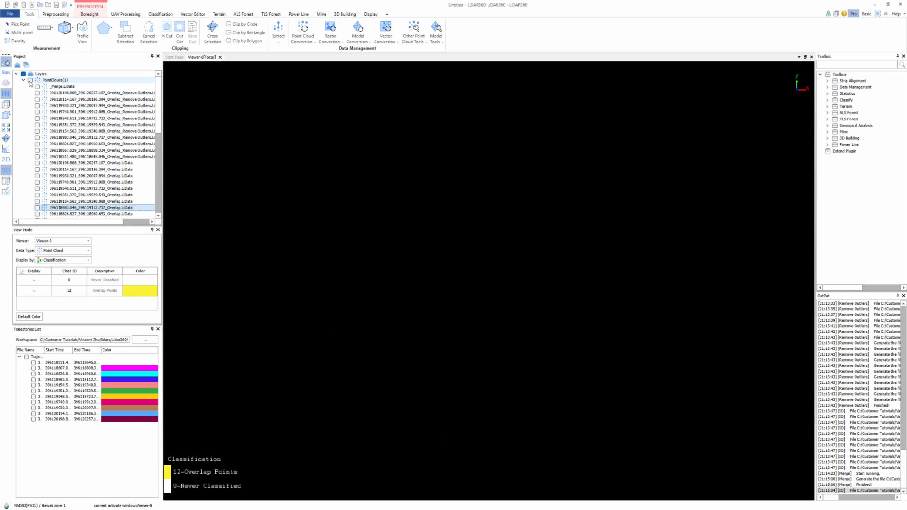
{"action": "left_click", "coordinate": [37, 87]}
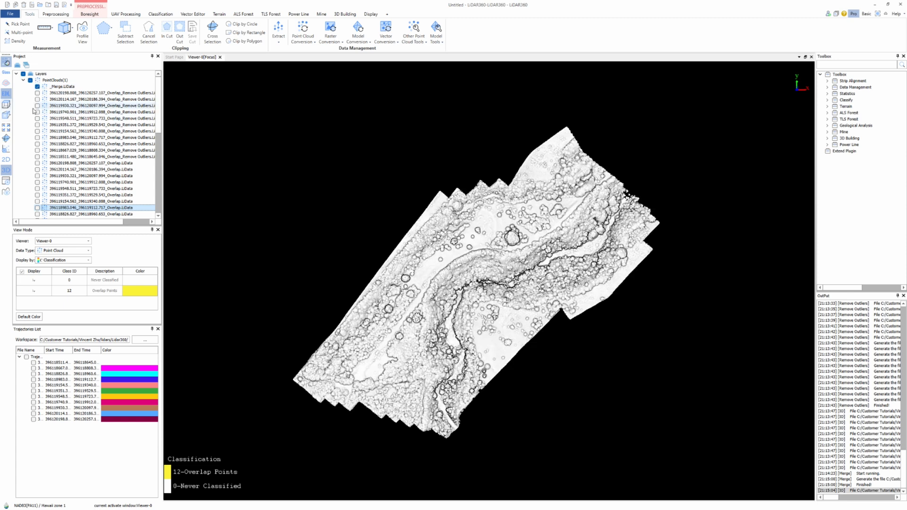
{"action": "left_click", "coordinate": [10, 14]}
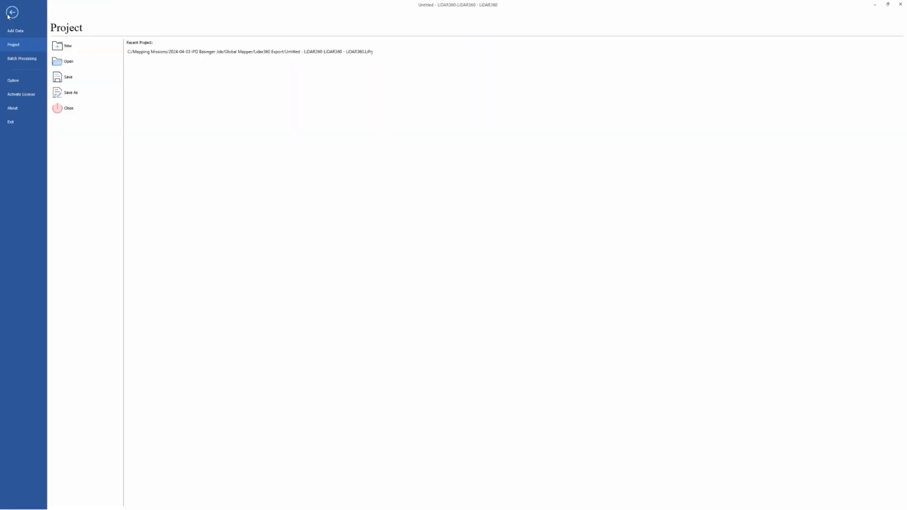
{"action": "left_click", "coordinate": [72, 93]}
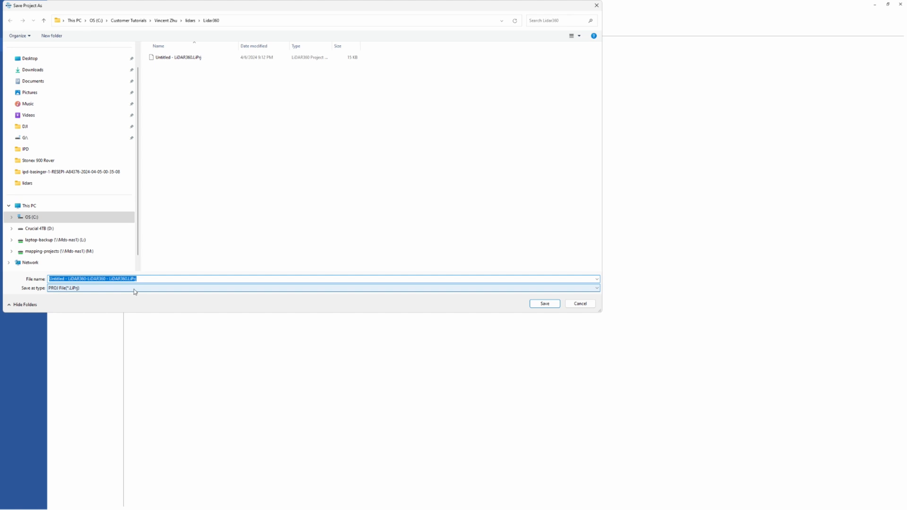
{"action": "left_click", "coordinate": [545, 304]}
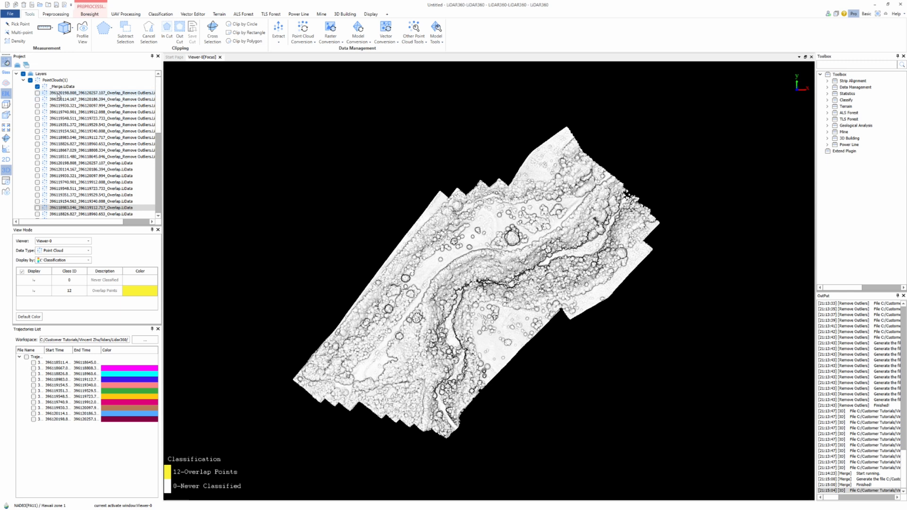
Remove every point cloud except _Merge.LiData from the project, from the Remove Outliers strips down to the original cloud blocks
{"action": "left_click", "coordinate": [55, 93]}
{"action": "scroll", "coordinate": [92, 127], "scroll_direction": "down", "scroll_amount": 5}
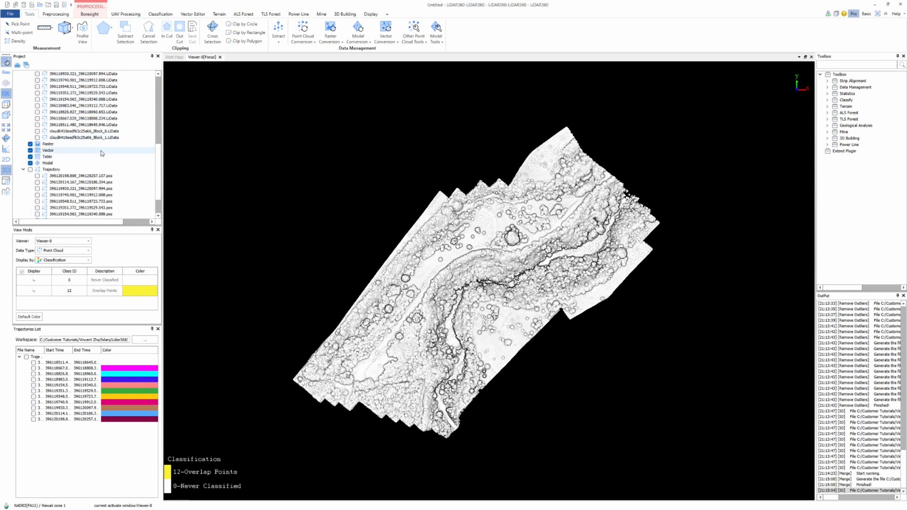
{"action": "left_click", "coordinate": [97, 138], "text": "shift"}
{"action": "right_click", "coordinate": [98, 139]}
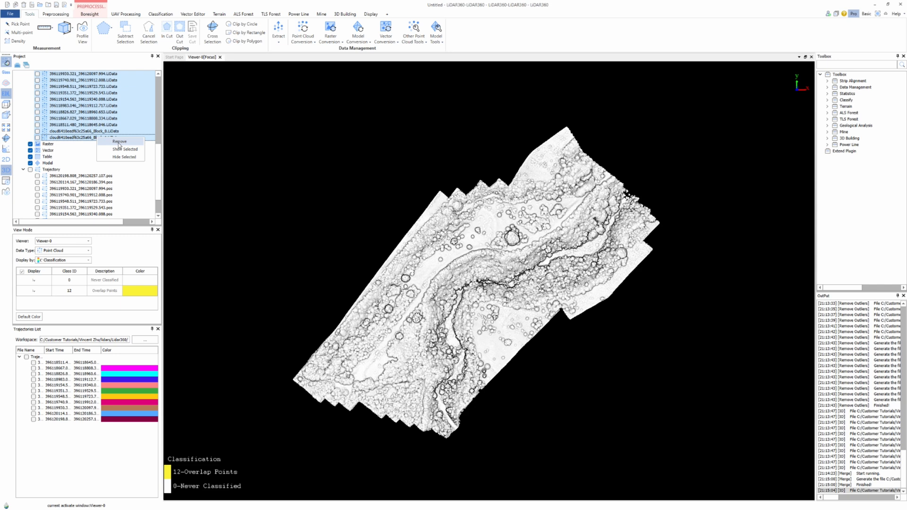
{"action": "left_click", "coordinate": [119, 142]}
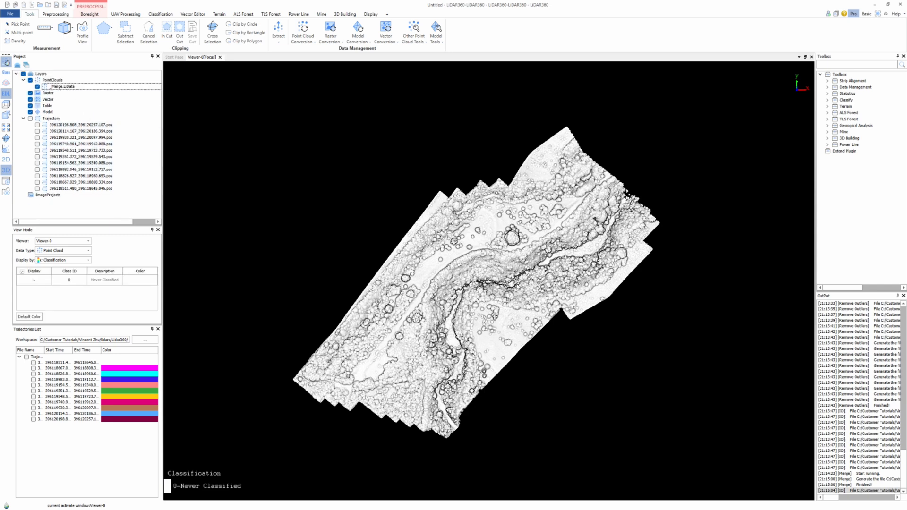
Display the merged cloud by RGB and inspect the vegetation and terrain from several angles
{"action": "scroll", "coordinate": [480, 285], "scroll_direction": "up", "scroll_amount": 3}
{"action": "scroll", "coordinate": [491, 203], "scroll_direction": "down", "scroll_amount": 2}
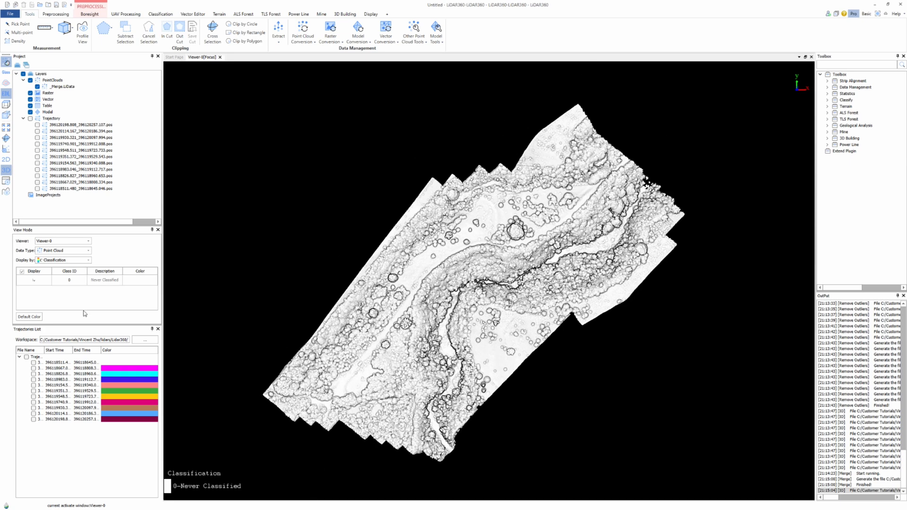
{"action": "left_click", "coordinate": [67, 261]}
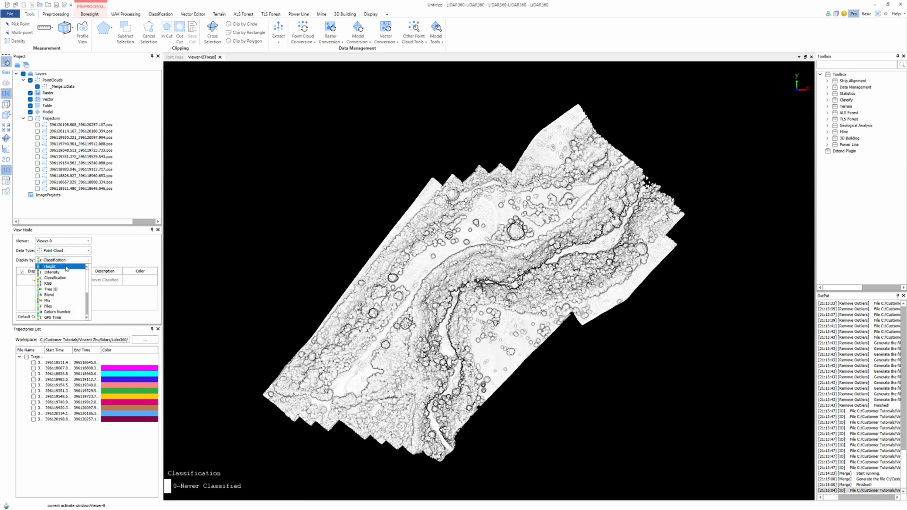
{"action": "left_click", "coordinate": [57, 283]}
{"action": "scroll", "coordinate": [463, 314], "scroll_direction": "up", "scroll_amount": 3}
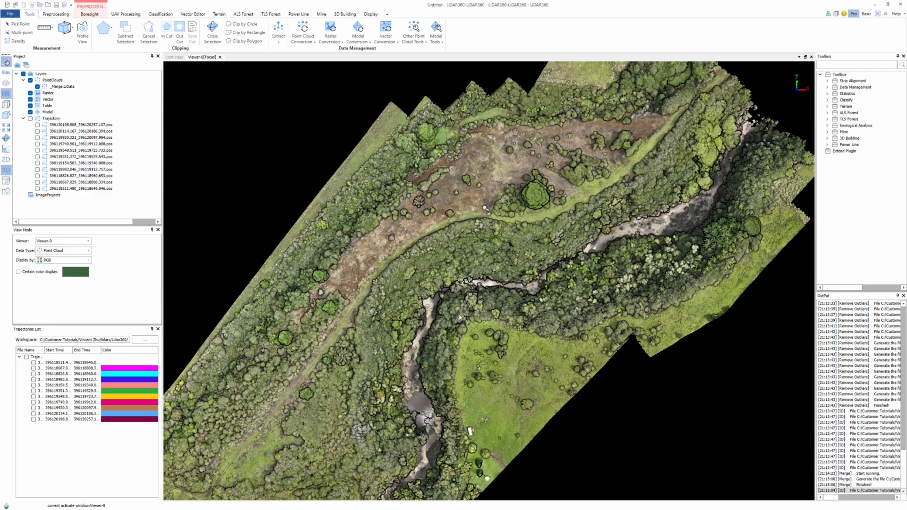
{"action": "left_click_drag", "start_coordinate": [477, 337], "coordinate": [672, 310]}
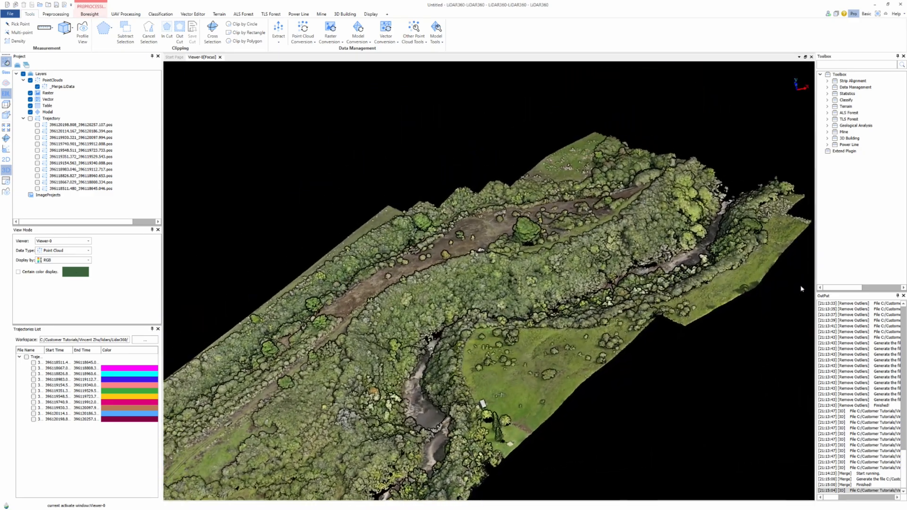
{"action": "left_click_drag", "start_coordinate": [537, 344], "coordinate": [721, 340]}
{"action": "left_click_drag", "start_coordinate": [474, 350], "coordinate": [375, 368]}
{"action": "left_click_drag", "start_coordinate": [201, 480], "coordinate": [237, 480]}
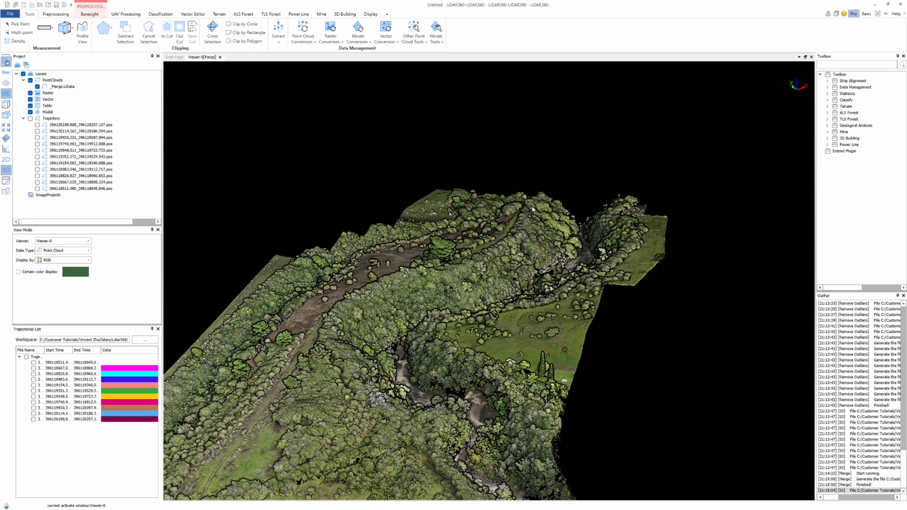
{"action": "left_click_drag", "start_coordinate": [428, 424], "coordinate": [299, 418]}
{"action": "left_click_drag", "start_coordinate": [733, 386], "coordinate": [726, 371]}
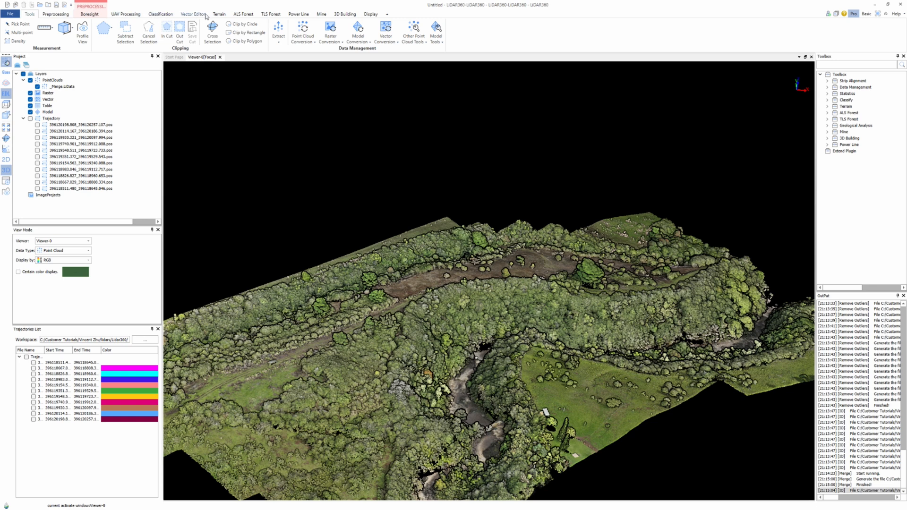
Run Classify Ground Points on _Merge.LiData from Never Classified to 2-Ground, with terrain angle 88°, iteration angle 8° and iteration distance 1.4 m
{"action": "left_click", "coordinate": [219, 14]}
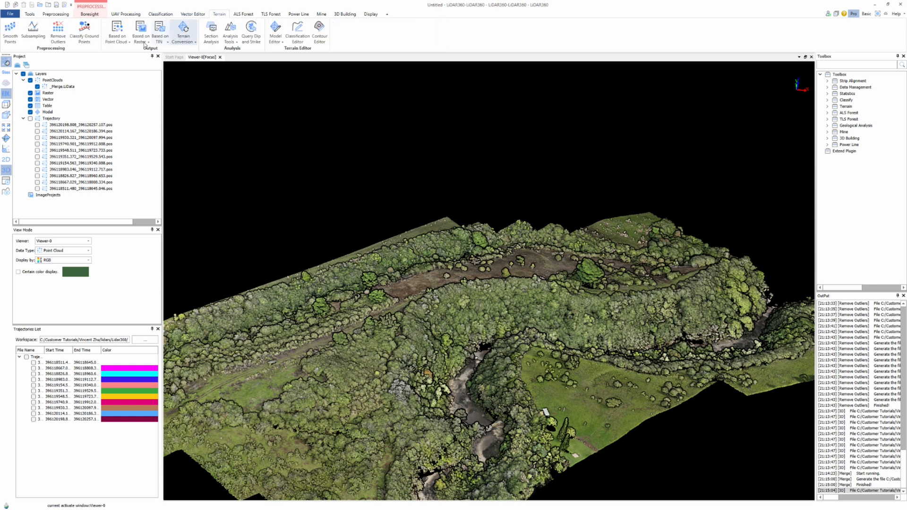
{"action": "left_click", "coordinate": [85, 32]}
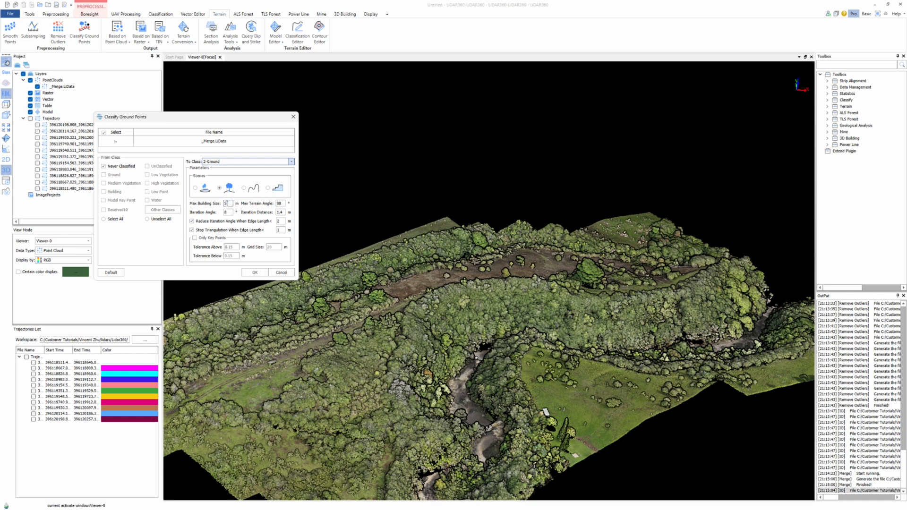
{"action": "left_click", "coordinate": [255, 273]}
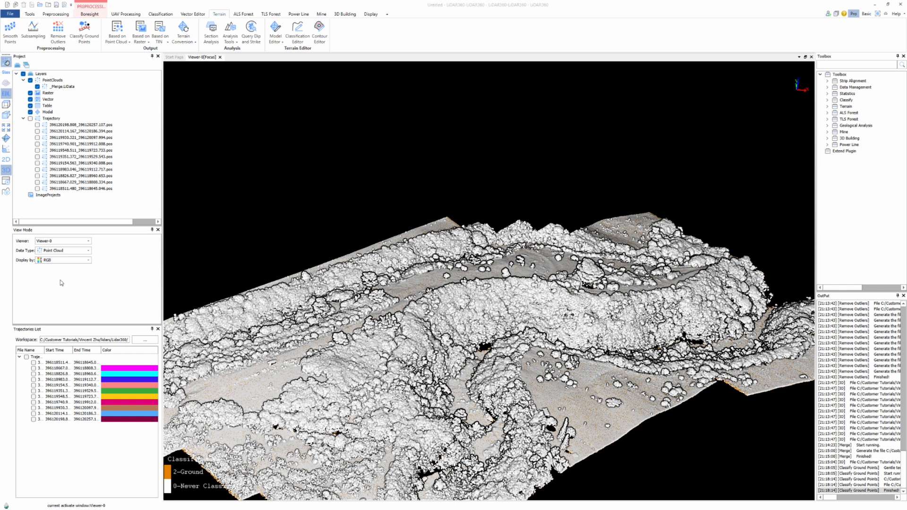
Display the merged cloud by Classification and hide the Never Classified class so only the ground points are shown
{"action": "left_click", "coordinate": [60, 261]}
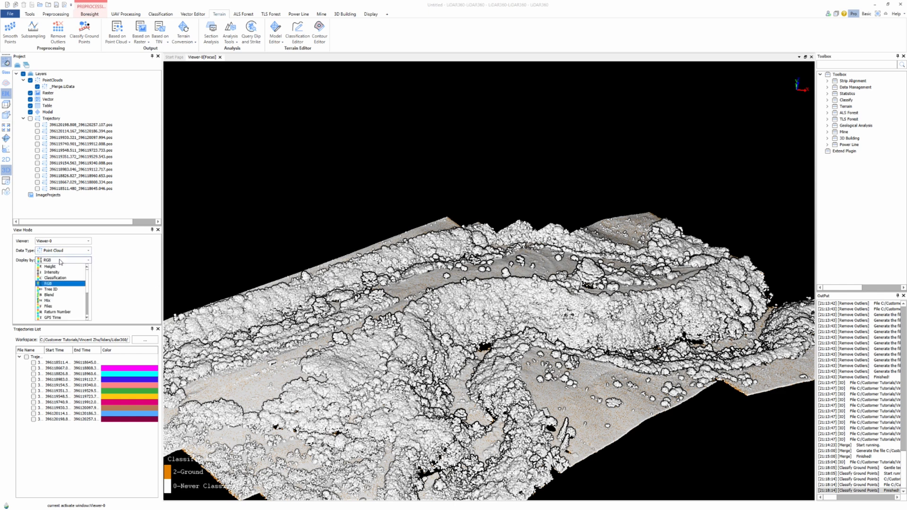
{"action": "left_click", "coordinate": [56, 278]}
{"action": "left_click", "coordinate": [34, 280]}
Examine the classified ground points from several angles and close up, checking coverage along the stream and beneath the vegetation
{"action": "left_click_drag", "start_coordinate": [353, 371], "coordinate": [147, 341]}
{"action": "mouse_move", "coordinate": [573, 396]}
{"action": "left_mouse_down"}
{"action": "mouse_move", "coordinate": [485, 315]}
{"action": "mouse_move", "coordinate": [446, 260]}
{"action": "left_mouse_up"}
{"action": "middle_click_drag", "start_coordinate": [544, 347], "coordinate": [512, 312]}
{"action": "left_click_drag", "start_coordinate": [511, 312], "coordinate": [357, 374]}
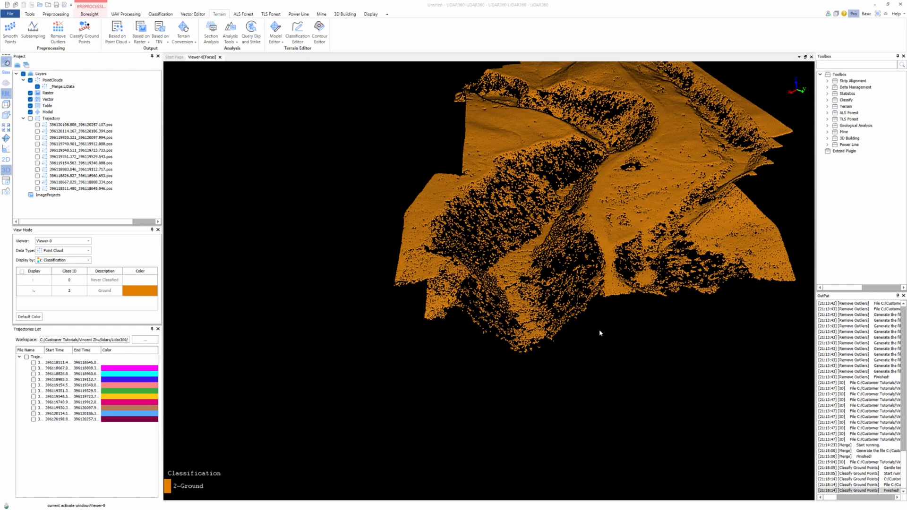
{"action": "mouse_move", "coordinate": [584, 331]}
{"action": "left_mouse_down"}
{"action": "mouse_move", "coordinate": [623, 368]}
{"action": "mouse_move", "coordinate": [586, 352]}
{"action": "mouse_move", "coordinate": [596, 359]}
{"action": "mouse_move", "coordinate": [679, 298]}
{"action": "left_mouse_up"}
{"action": "mouse_move", "coordinate": [505, 290]}
{"action": "left_mouse_down"}
{"action": "mouse_move", "coordinate": [553, 264]}
{"action": "mouse_move", "coordinate": [577, 273]}
{"action": "left_mouse_up"}
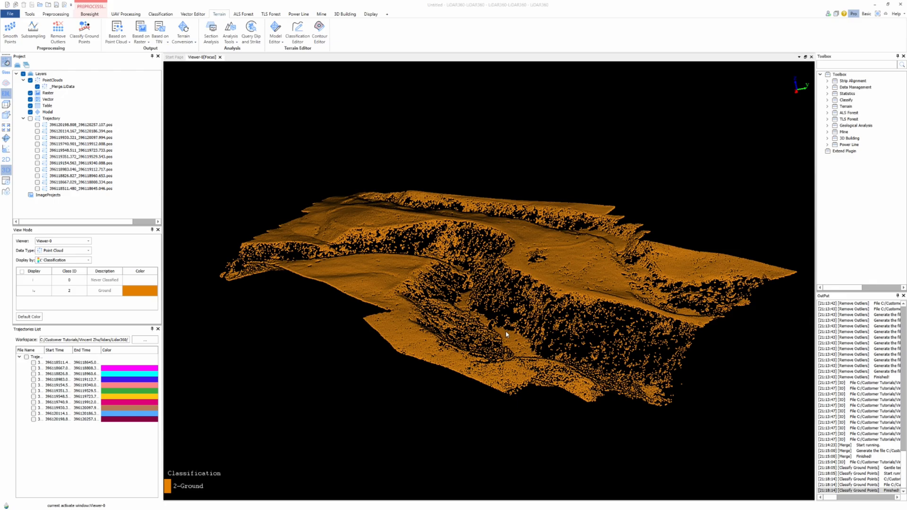
{"action": "scroll", "coordinate": [505, 330], "scroll_direction": "up", "scroll_amount": 5}
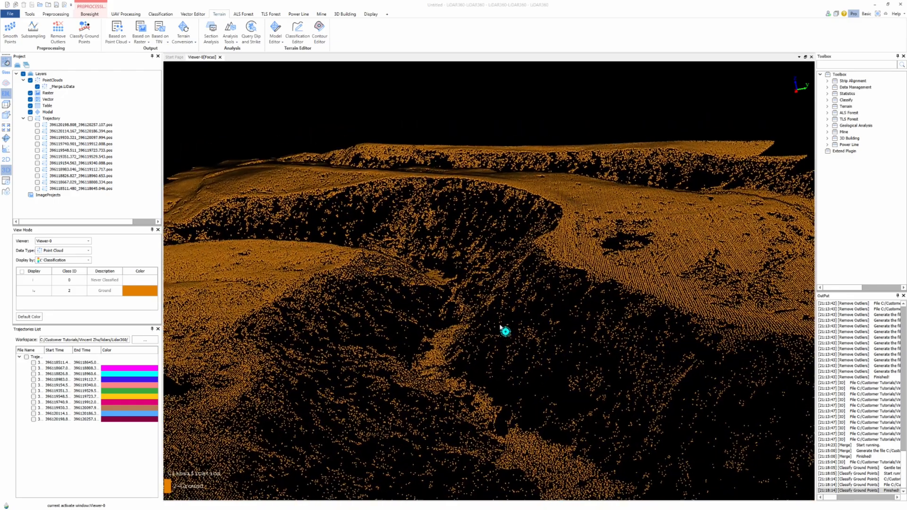
{"action": "left_click_drag", "start_coordinate": [501, 327], "coordinate": [634, 301]}
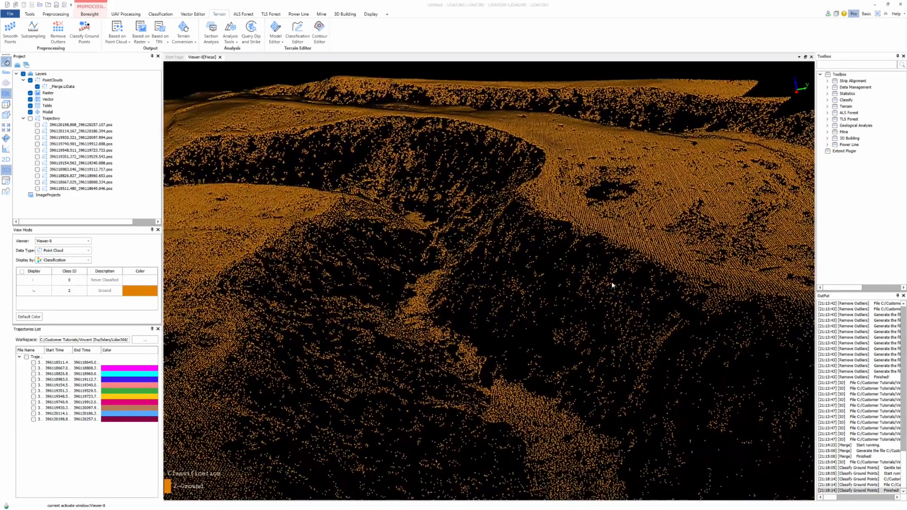
{"action": "scroll", "coordinate": [540, 368], "scroll_direction": "down", "scroll_amount": 5}
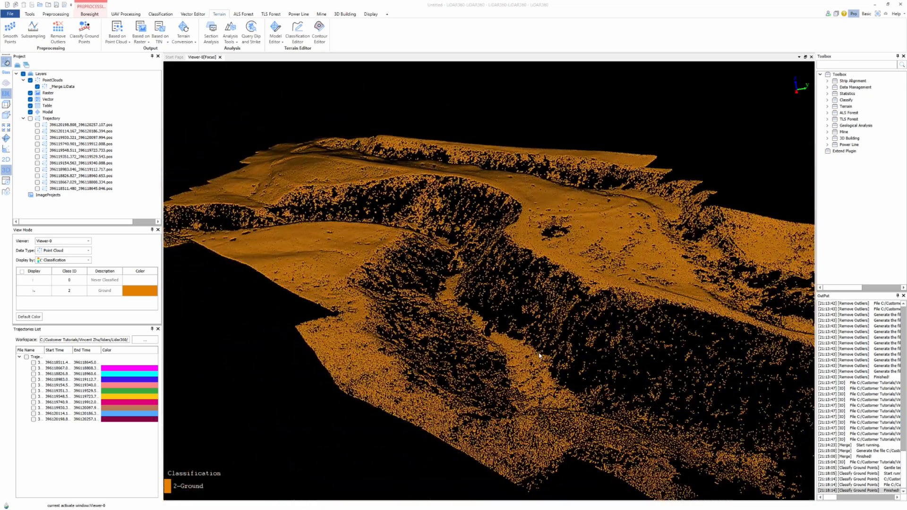
{"action": "scroll", "coordinate": [539, 356], "scroll_direction": "down", "scroll_amount": 4}
{"action": "scroll", "coordinate": [505, 357], "scroll_direction": "up", "scroll_amount": 5}
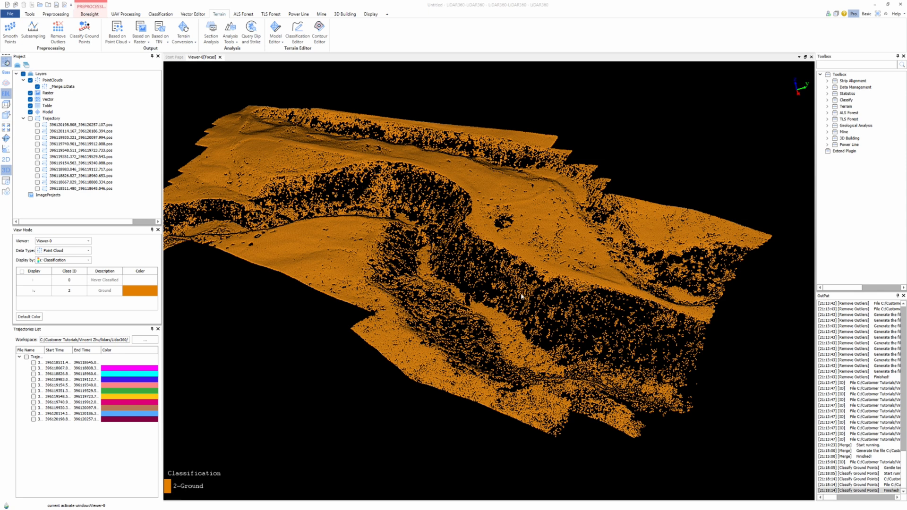
{"action": "middle_click_drag", "start_coordinate": [523, 290], "coordinate": [537, 296]}
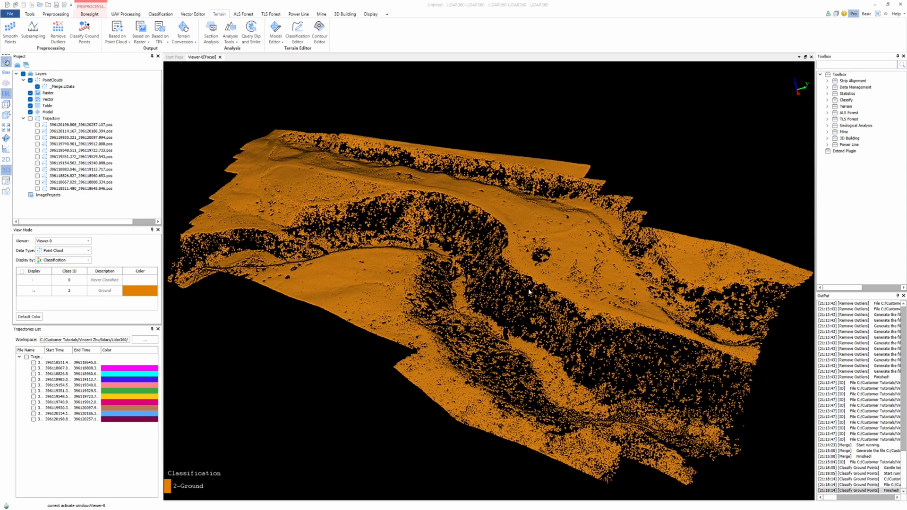
{"action": "scroll", "coordinate": [454, 276], "scroll_direction": "up", "scroll_amount": 1}
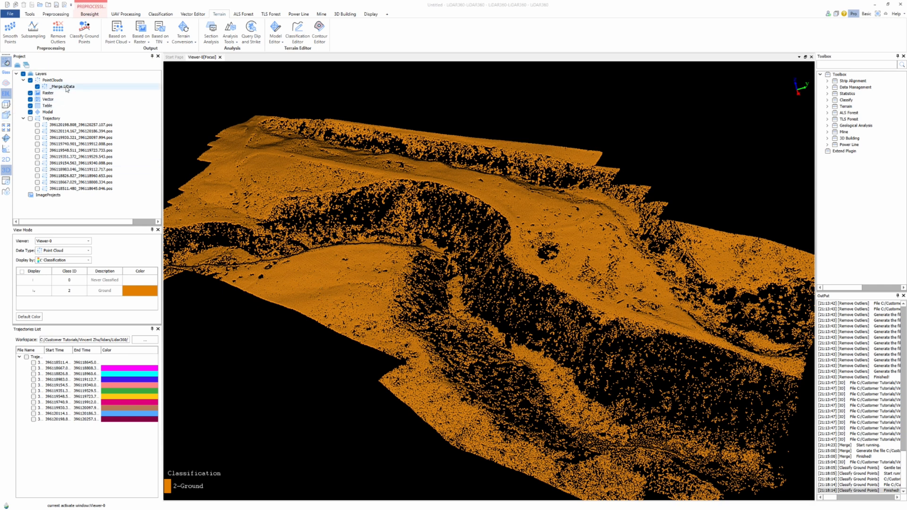
Export the merged cloud as _Merge.las into a new folder named Global Mapper Pro inside the lidars folder
{"action": "right_click", "coordinate": [67, 88]}
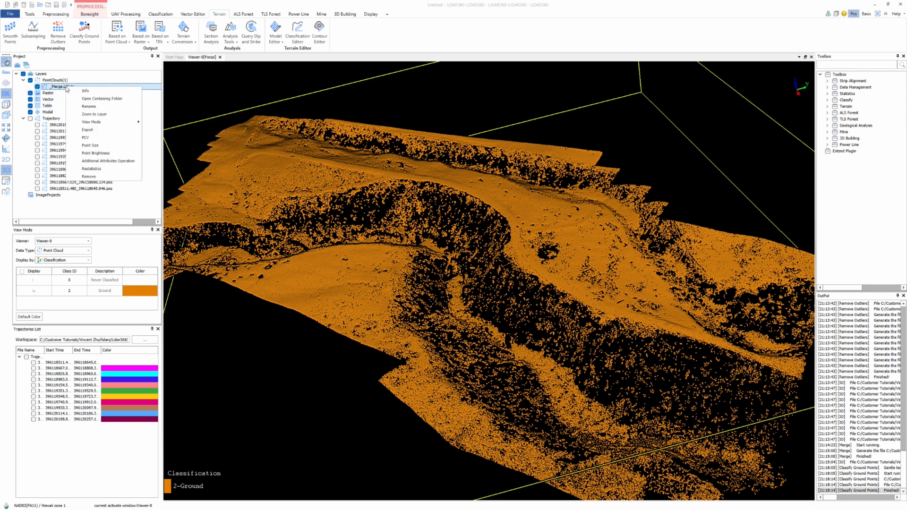
{"action": "left_click", "coordinate": [89, 129]}
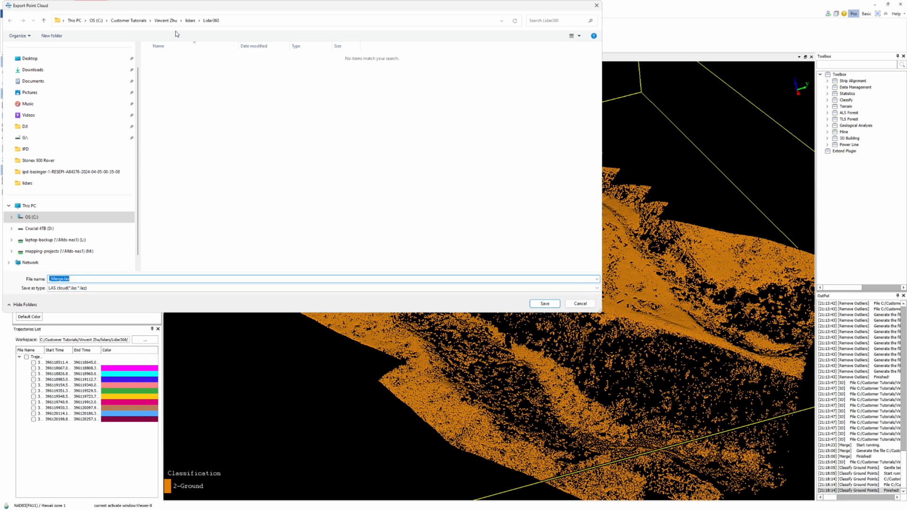
{"action": "left_click", "coordinate": [191, 21]}
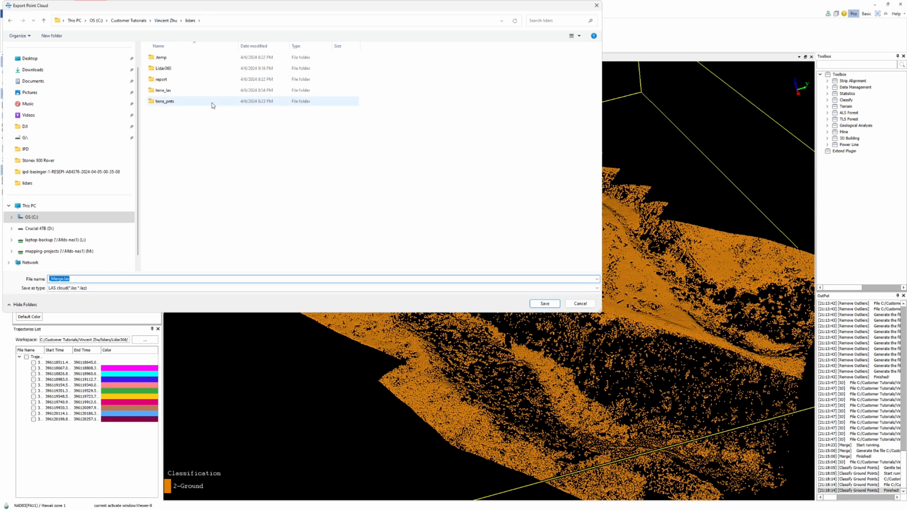
{"action": "left_click", "coordinate": [51, 36]}
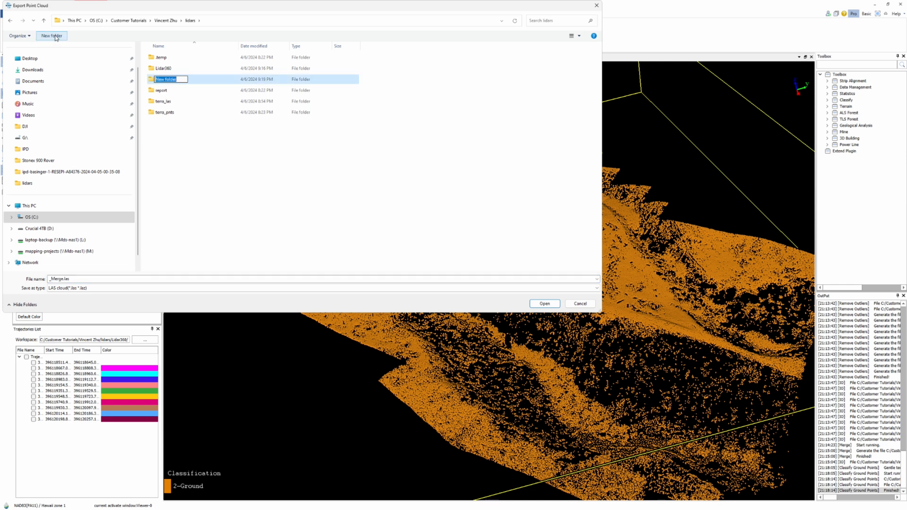
{"action": "type", "text": "Global Mapper Pro"}
{"action": "key", "text": "Return"}
{"action": "key", "text": "Return"}
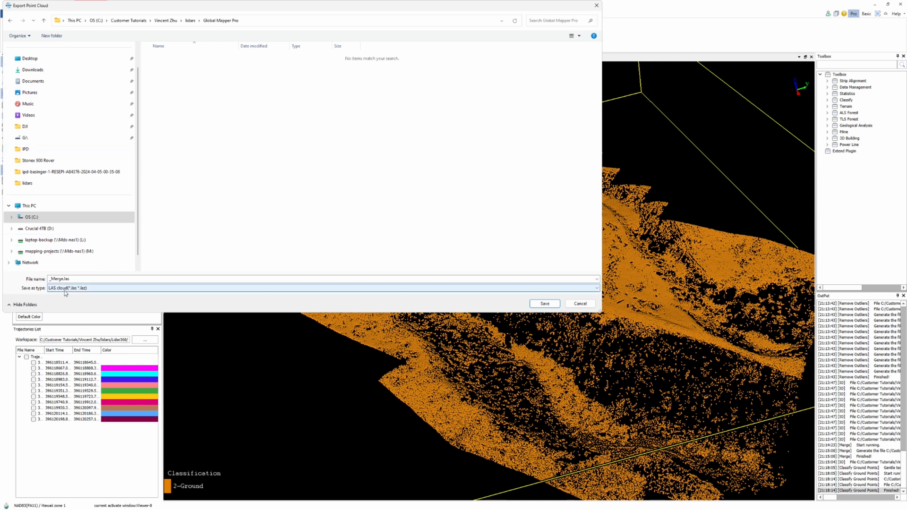
{"action": "left_click", "coordinate": [544, 303]}
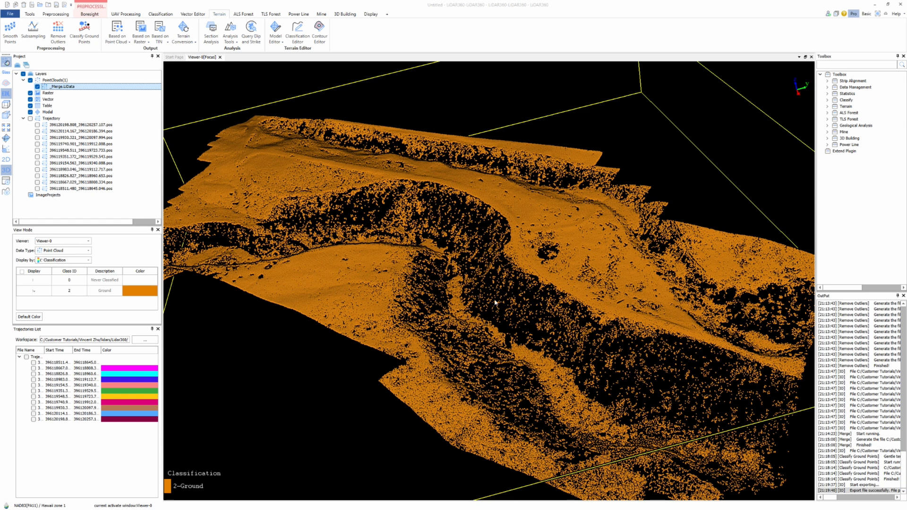
Save the project under its default name in the Global Mapper Pro folder and exit LiDAR360
{"action": "scroll", "coordinate": [523, 285], "scroll_direction": "down", "scroll_amount": 3}
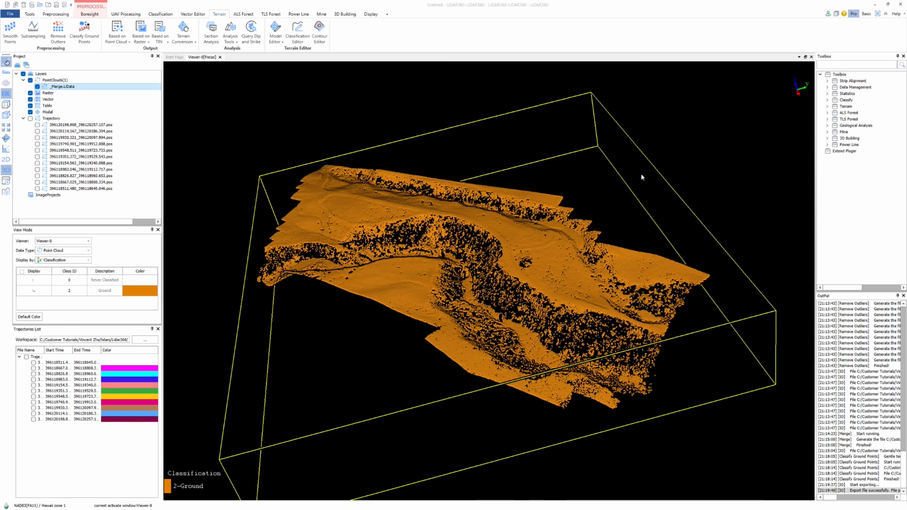
{"action": "left_click", "coordinate": [10, 13]}
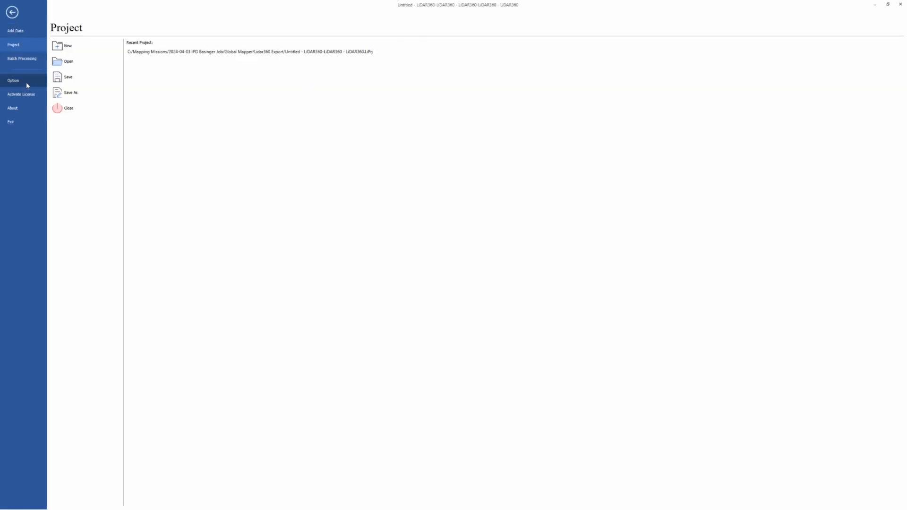
{"action": "left_click", "coordinate": [70, 93]}
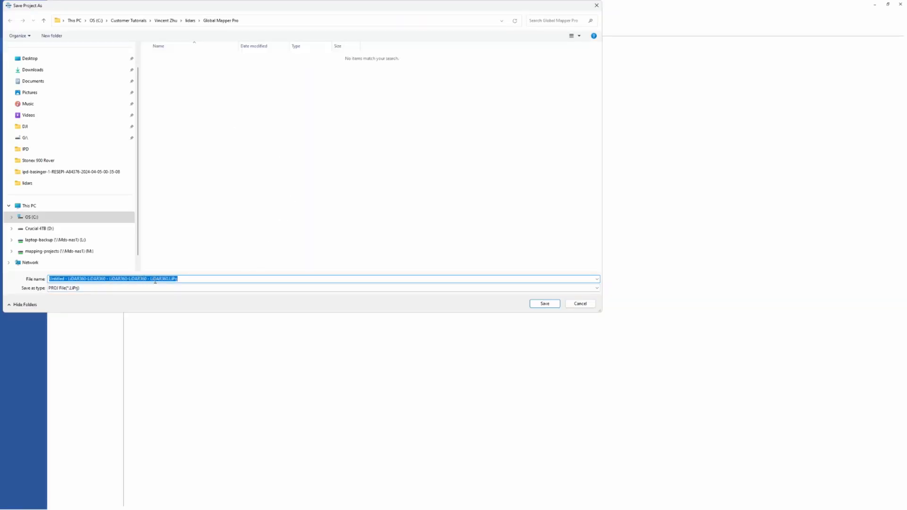
{"action": "left_click", "coordinate": [544, 304]}
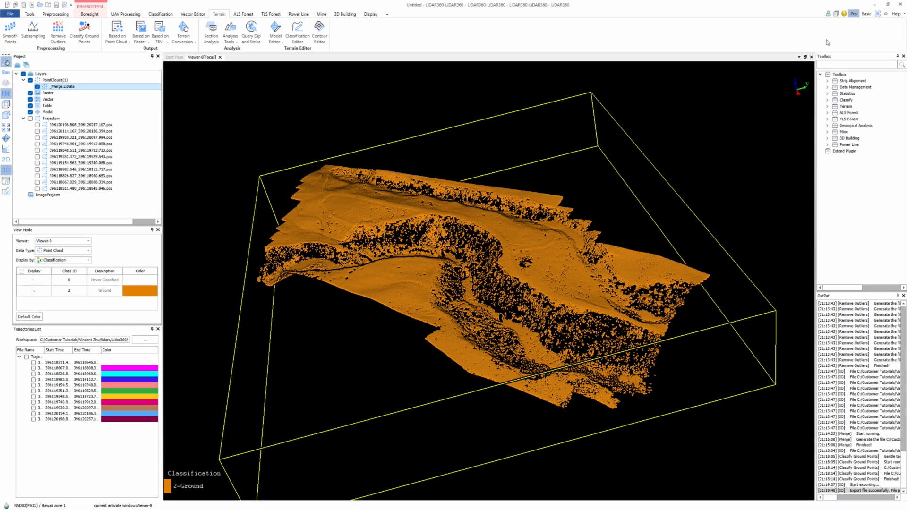
{"action": "left_click", "coordinate": [900, 4]}
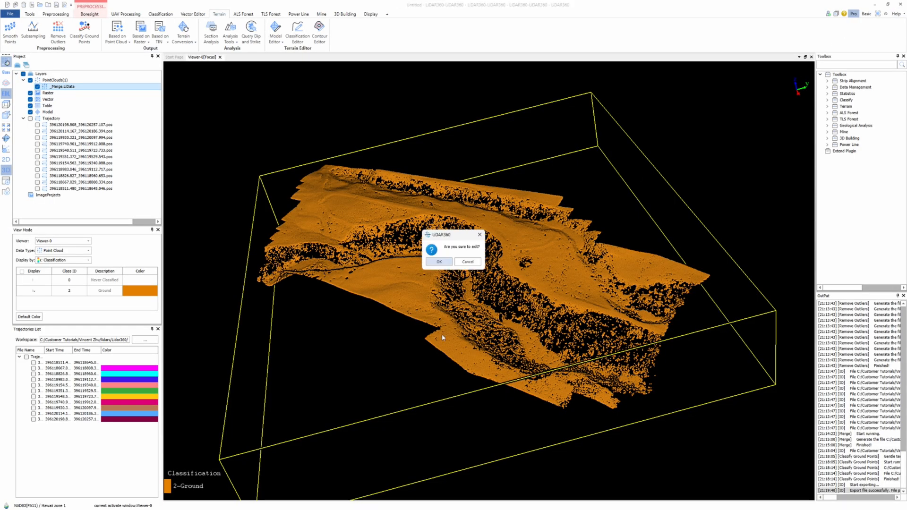
{"action": "left_click", "coordinate": [436, 262]}
{"action": "left_click", "coordinate": [454, 263]}
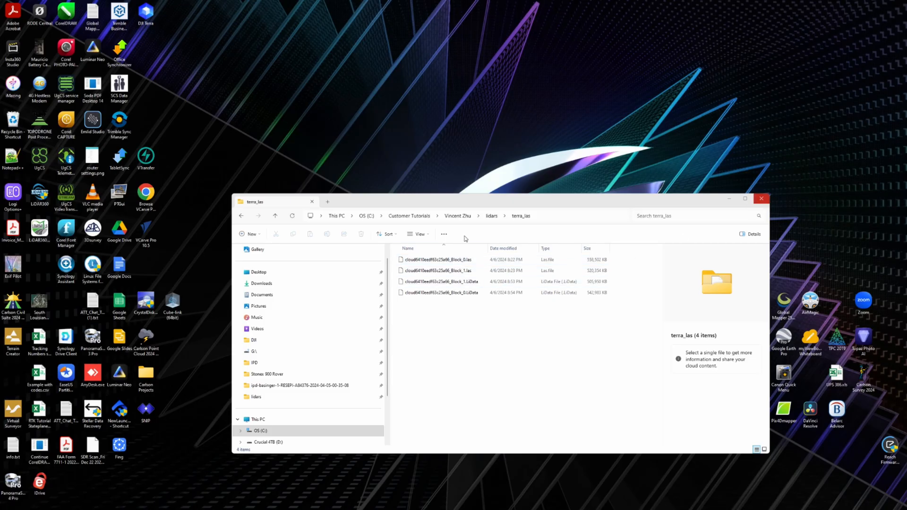
Switch to Global Mapper Pro and load _Merge.las from the lidars\Global Mapper Pro folder as a point cloud with the default lidar load options
{"action": "left_click", "coordinate": [491, 217]}
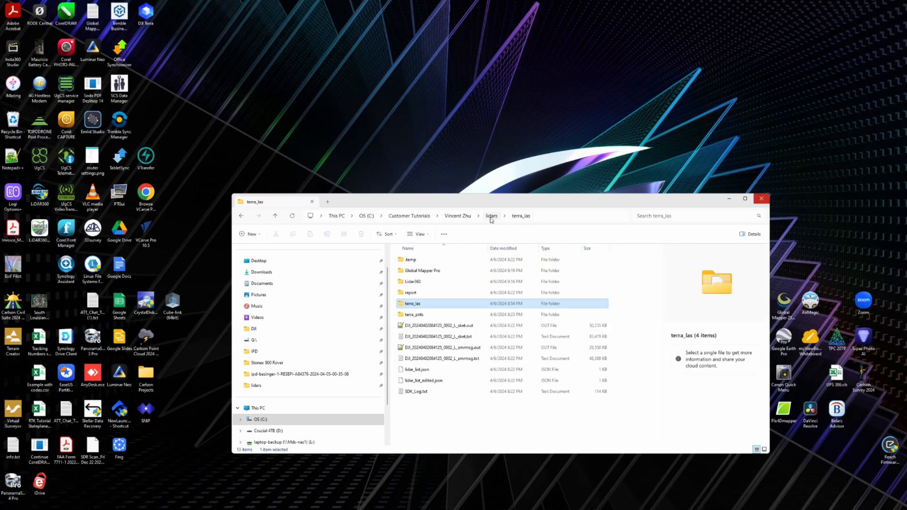
{"action": "double_click", "coordinate": [425, 271]}
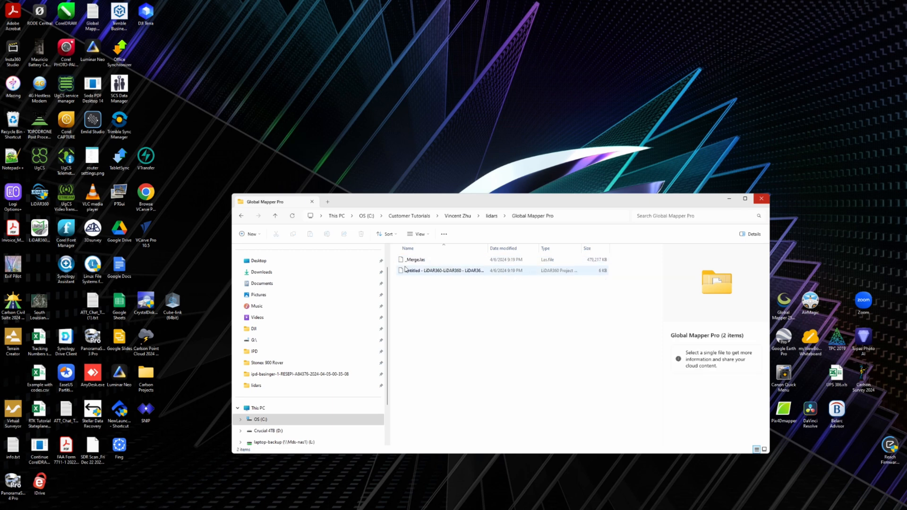
{"action": "left_click", "coordinate": [422, 263]}
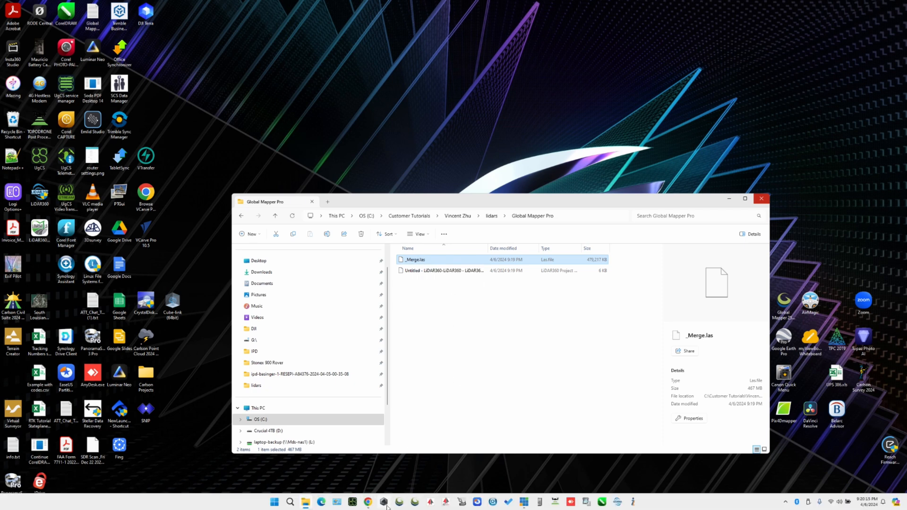
{"action": "left_click", "coordinate": [416, 502]}
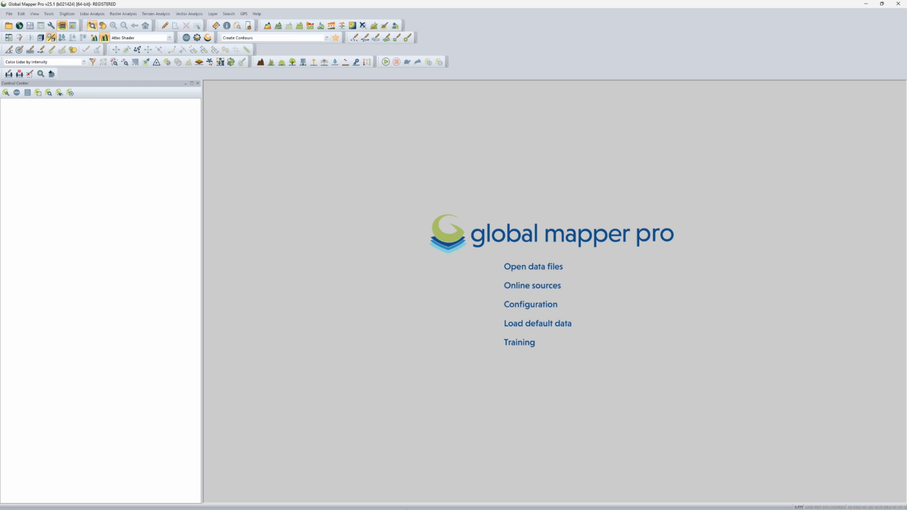
{"action": "mouse_move", "coordinate": [298, 507]}
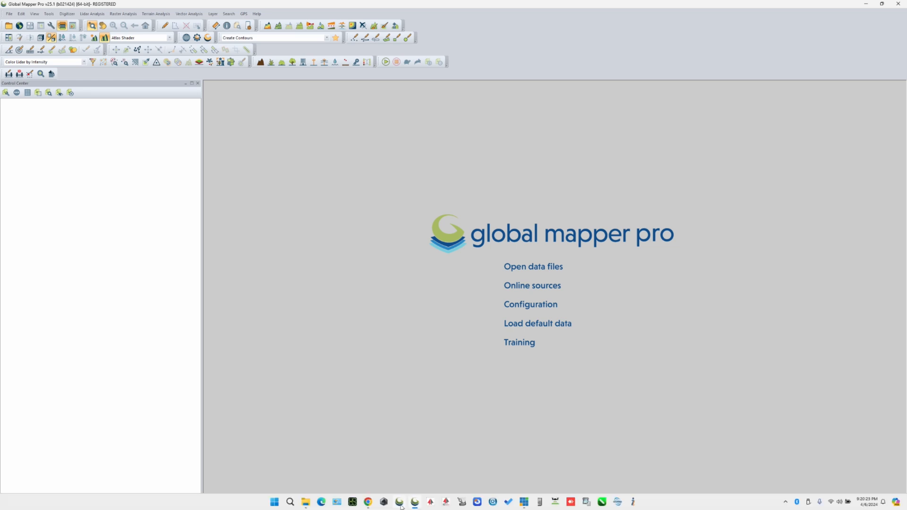
{"action": "left_click", "coordinate": [305, 507]}
{"action": "left_click_drag", "start_coordinate": [413, 260], "coordinate": [405, 157]}
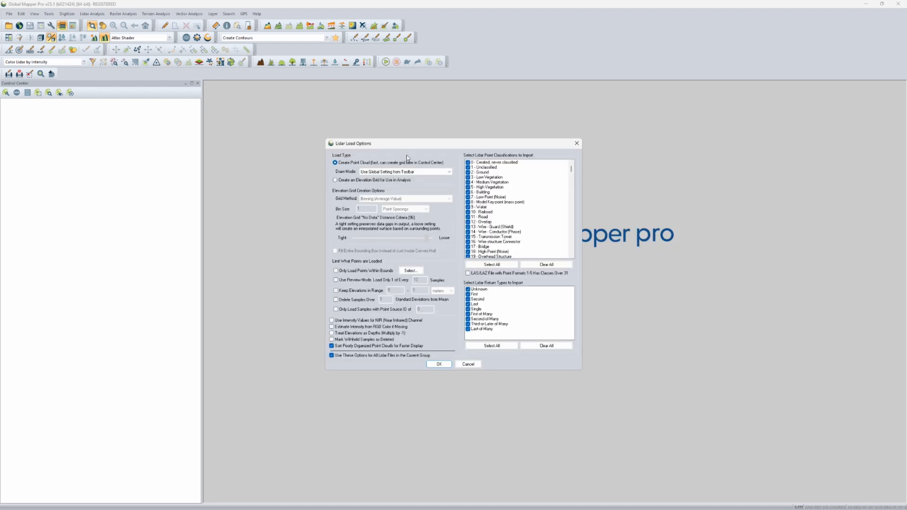
{"action": "left_click", "coordinate": [439, 365]}
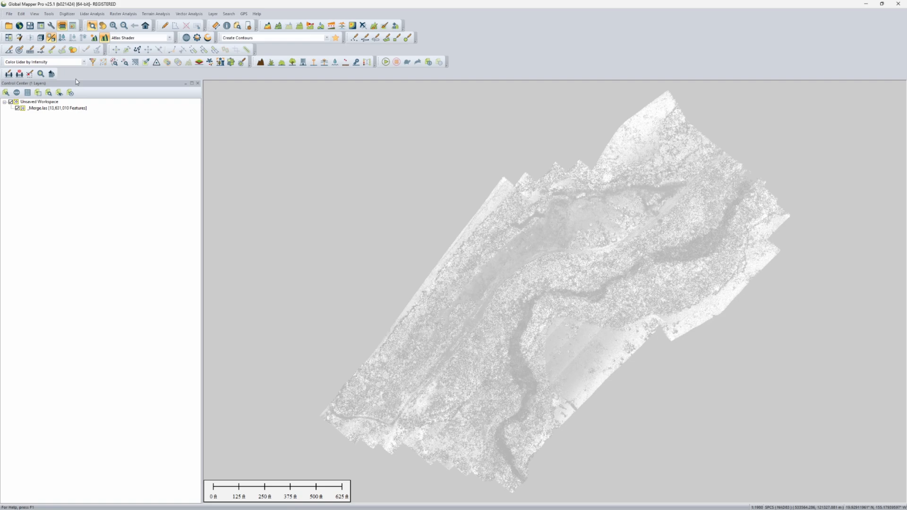
Color the lidar points by RGB/Elev and inspect the cloud around the stream
{"action": "left_click", "coordinate": [84, 62]}
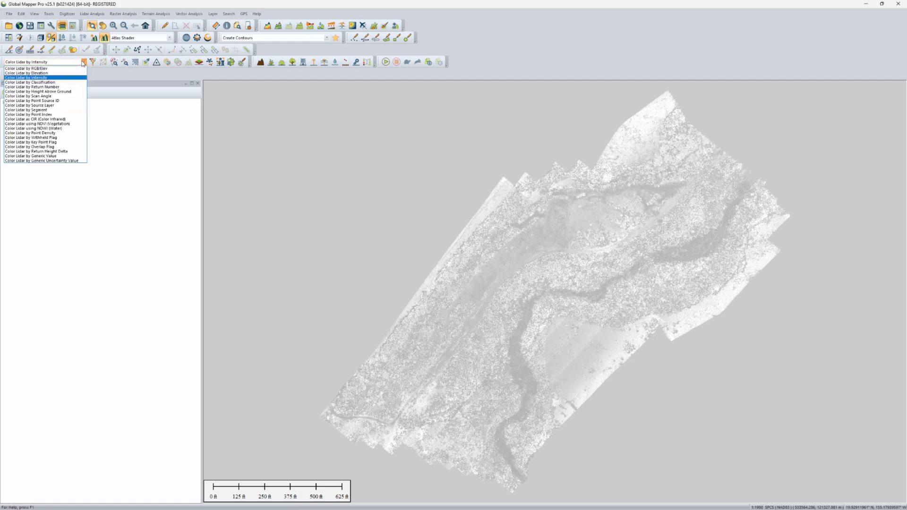
{"action": "left_click", "coordinate": [61, 71]}
{"action": "scroll", "coordinate": [539, 348], "scroll_direction": "up", "scroll_amount": 5}
{"action": "scroll", "coordinate": [539, 349], "scroll_direction": "down", "scroll_amount": 5}
{"action": "scroll", "coordinate": [511, 313], "scroll_direction": "up", "scroll_amount": 7}
{"action": "scroll", "coordinate": [484, 318], "scroll_direction": "down", "scroll_amount": 4}
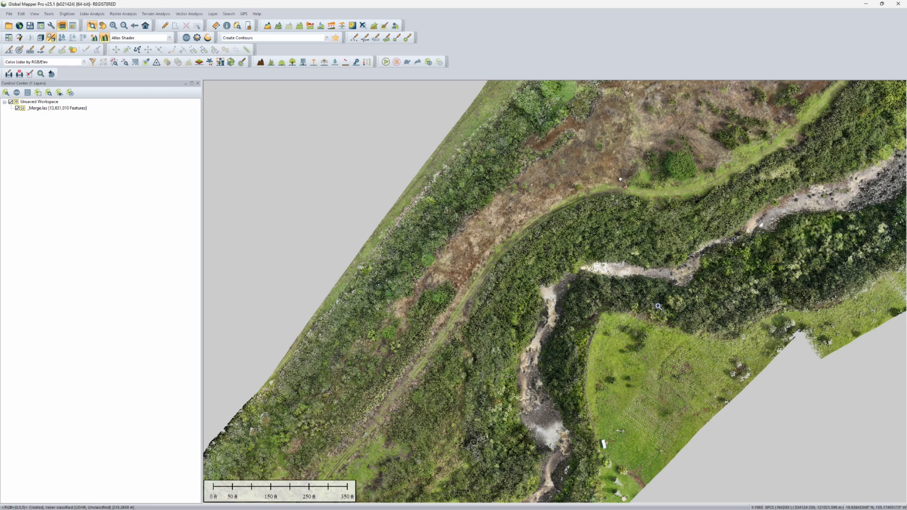
Examine the true-color point cloud from several angles in the 3D viewer, then close the viewer
{"action": "left_click", "coordinate": [40, 38]}
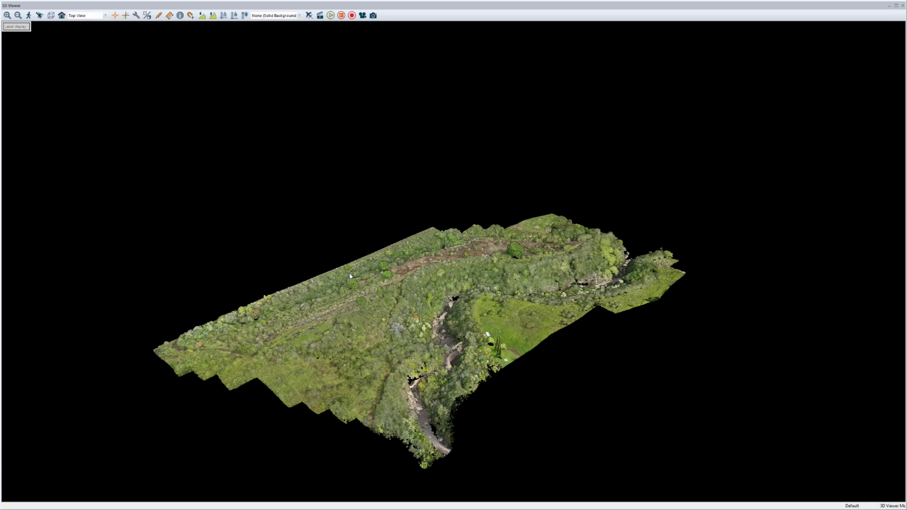
{"action": "scroll", "coordinate": [386, 325], "scroll_direction": "up", "scroll_amount": 3}
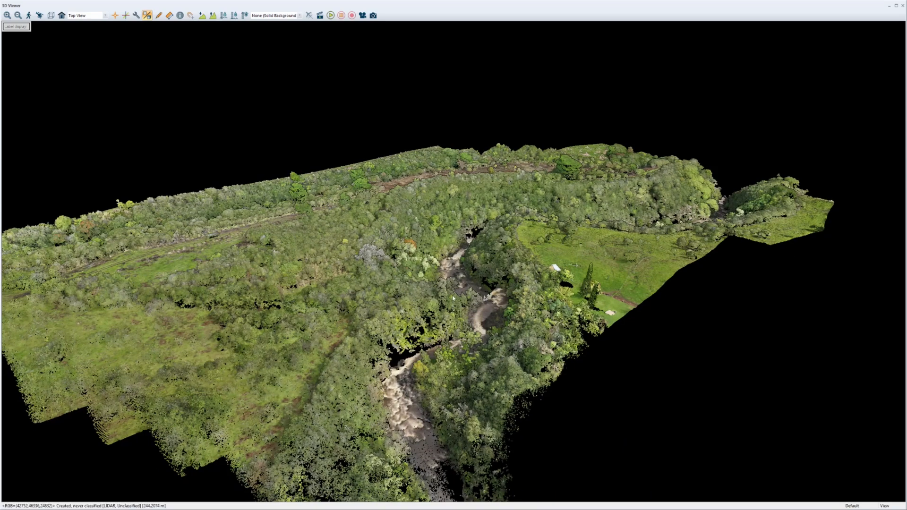
{"action": "left_click_drag", "start_coordinate": [453, 297], "coordinate": [476, 252]}
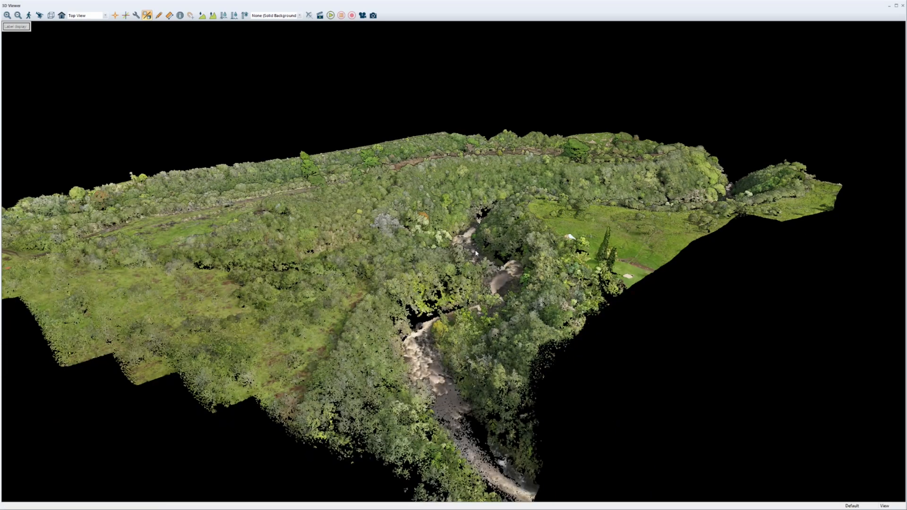
{"action": "left_click_drag", "start_coordinate": [475, 254], "coordinate": [477, 206]}
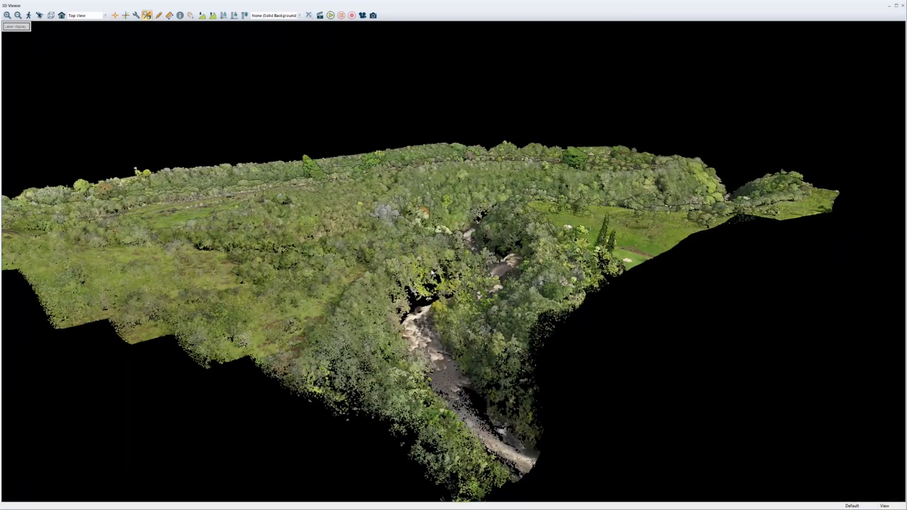
{"action": "left_click", "coordinate": [902, 5]}
Color the lidar points by Classification
{"action": "scroll", "coordinate": [484, 273], "scroll_direction": "down", "scroll_amount": 3}
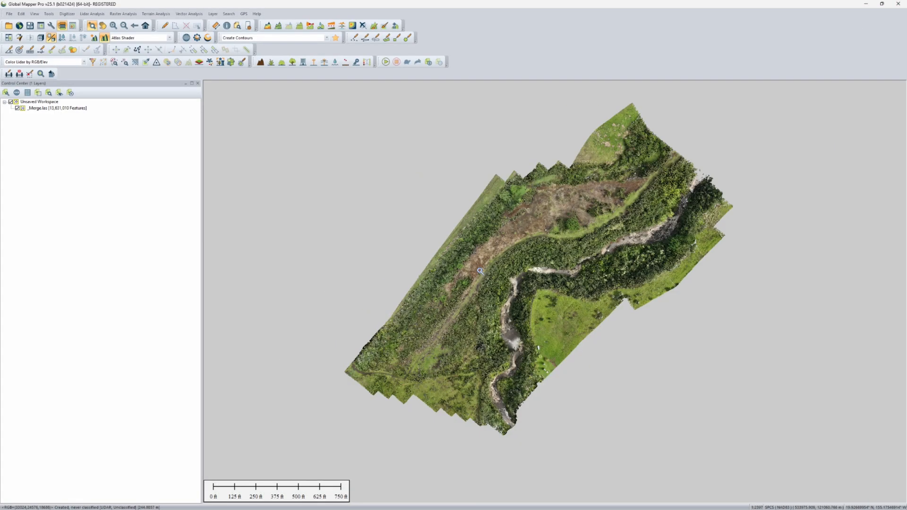
{"action": "scroll", "coordinate": [666, 276], "scroll_direction": "up", "scroll_amount": 2}
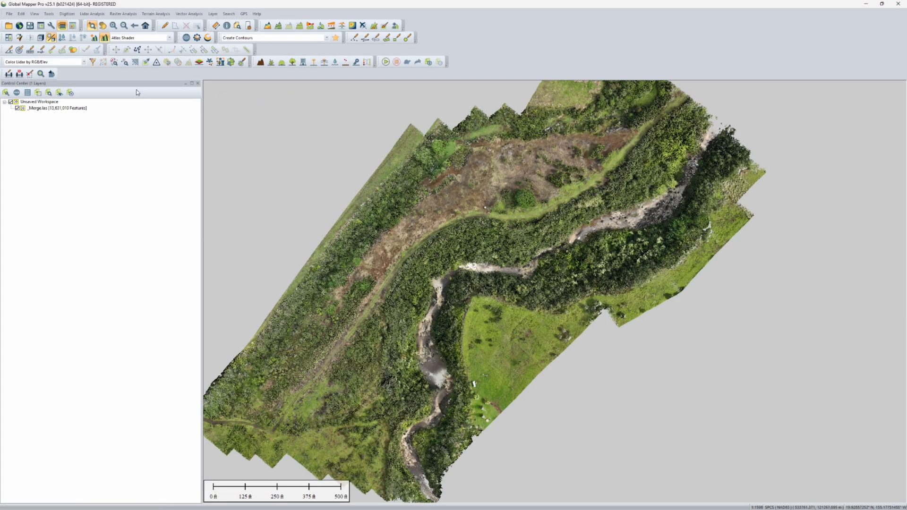
{"action": "left_click", "coordinate": [67, 64]}
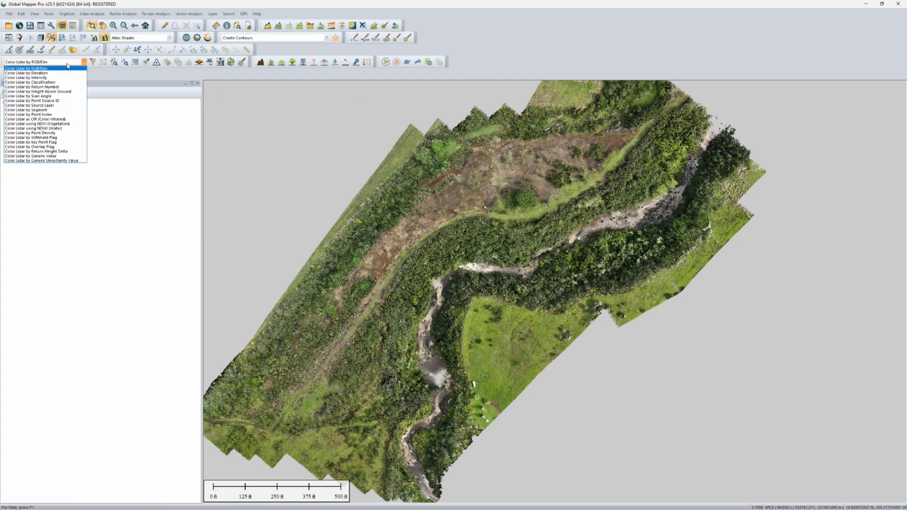
{"action": "left_click", "coordinate": [55, 85]}
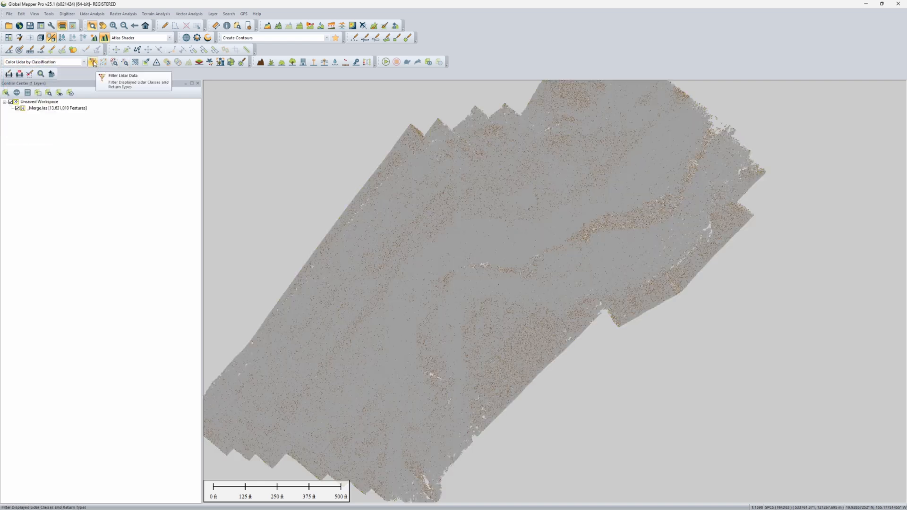
Filter the displayed lidar data so that only class 2 Ground is enabled
{"action": "left_click", "coordinate": [94, 64]}
{"action": "right_click", "coordinate": [436, 183]}
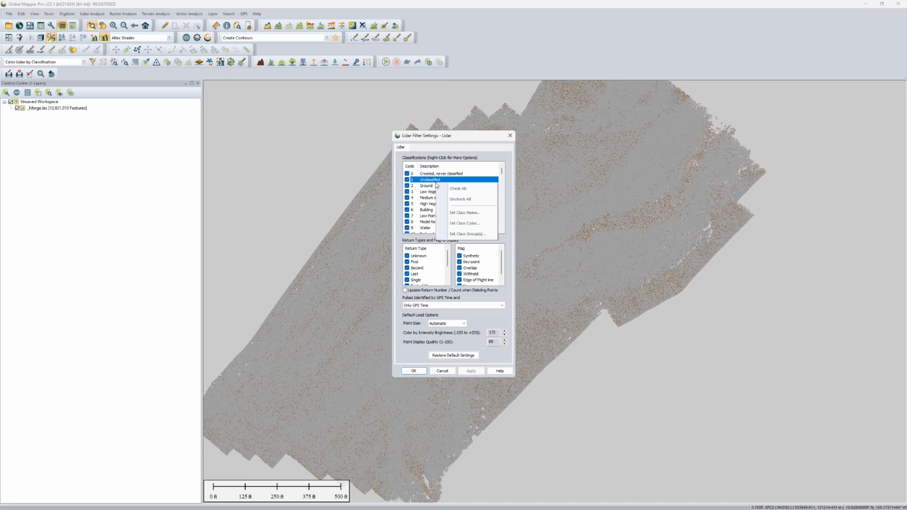
{"action": "left_click", "coordinate": [463, 200]}
{"action": "left_click", "coordinate": [407, 186]}
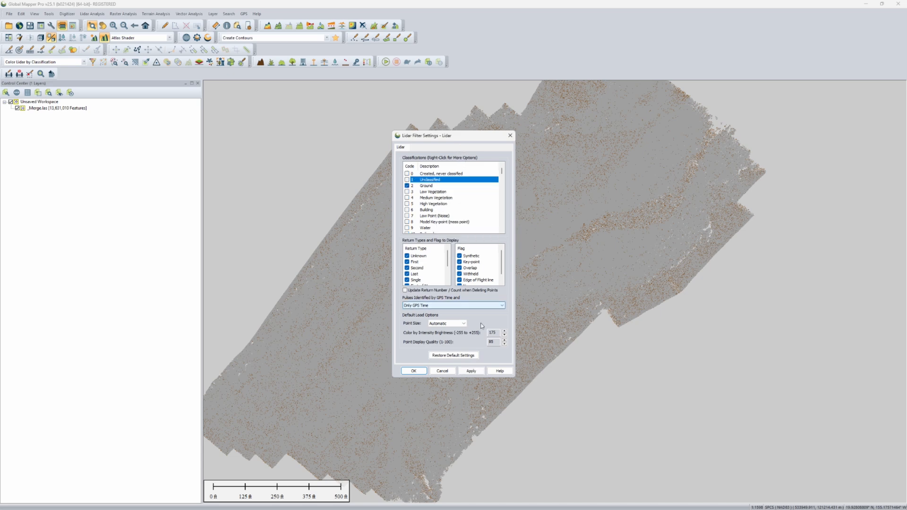
{"action": "left_click", "coordinate": [471, 371]}
{"action": "left_click", "coordinate": [414, 371]}
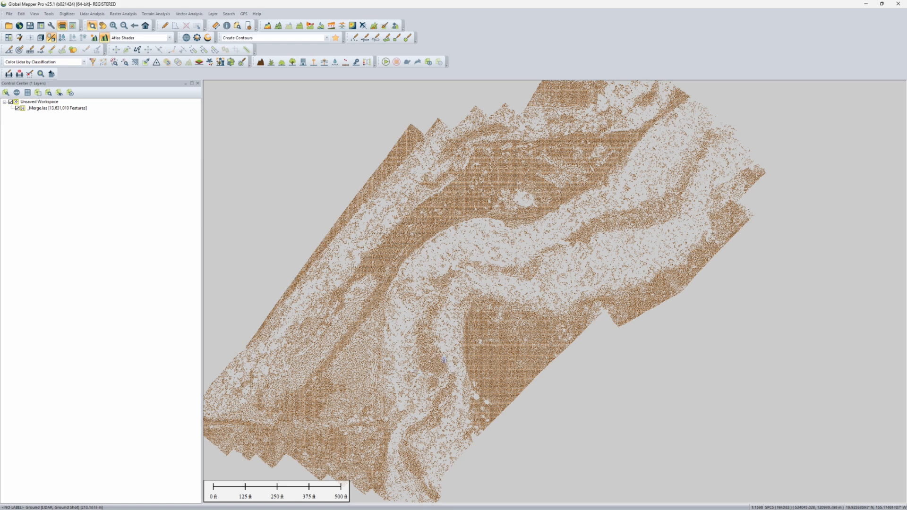
Examine the filtered ground points in the 3D viewer from another angle, then close the viewer
{"action": "scroll", "coordinate": [445, 358], "scroll_direction": "down", "scroll_amount": 2}
{"action": "scroll", "coordinate": [445, 358], "scroll_direction": "up", "scroll_amount": 1}
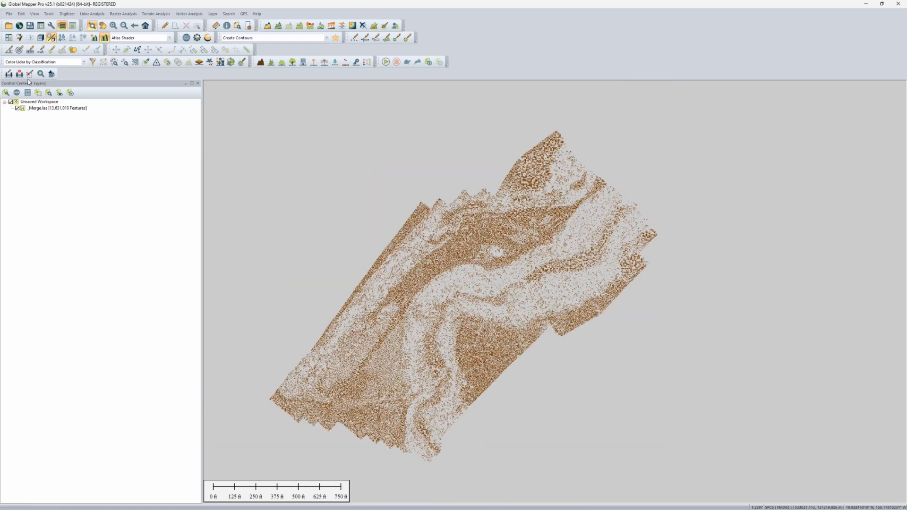
{"action": "left_click", "coordinate": [40, 38]}
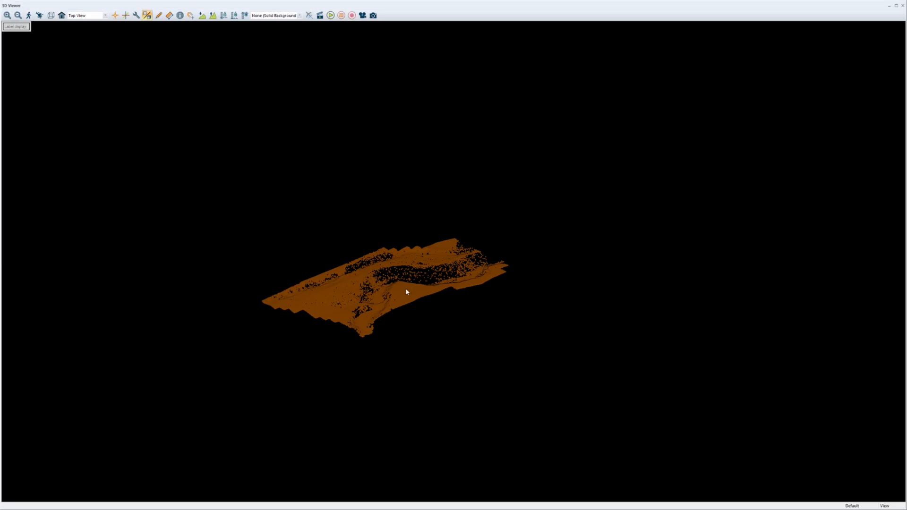
{"action": "left_click_drag", "start_coordinate": [386, 289], "coordinate": [524, 281]}
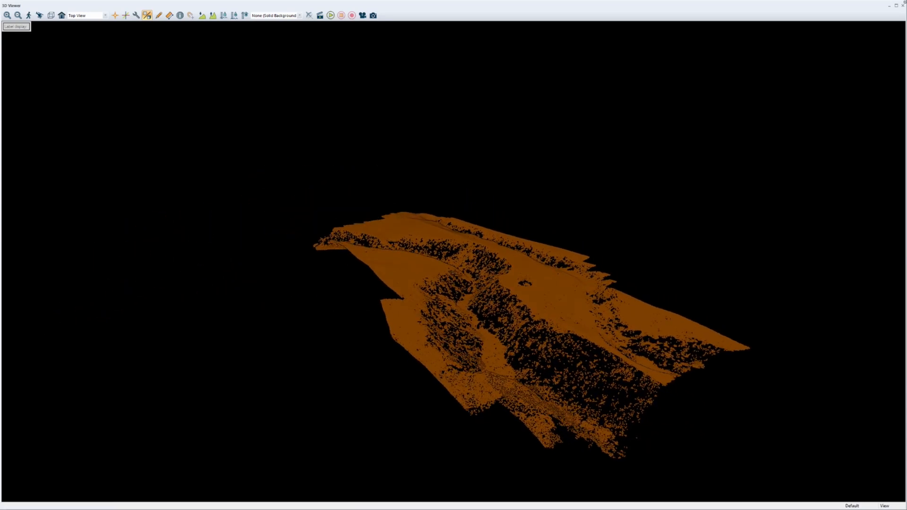
{"action": "left_click", "coordinate": [903, 5]}
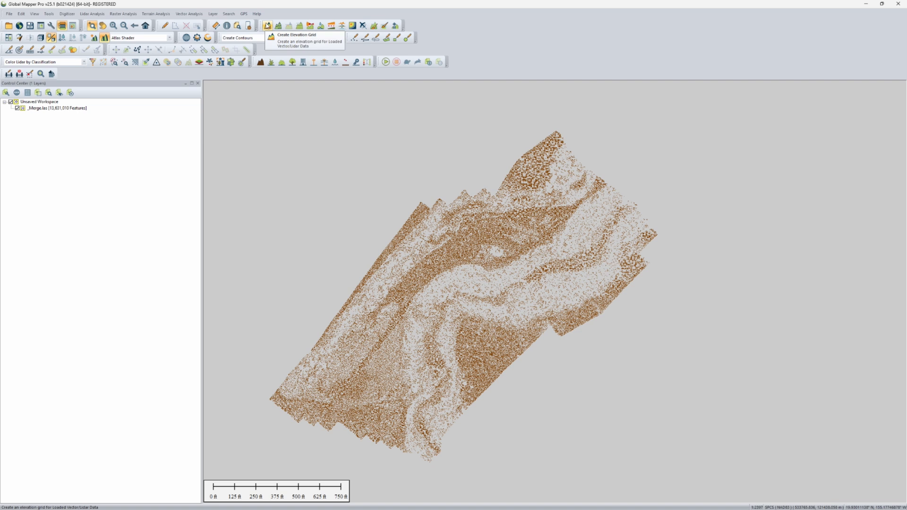
Start creating an elevation grid from the loaded lidar data and set its vertical units to FEET
{"action": "left_click", "coordinate": [267, 26]}
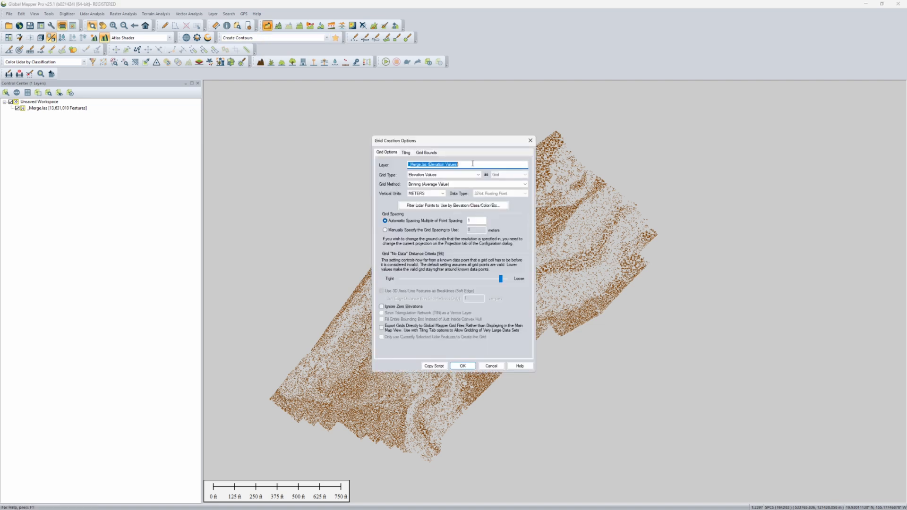
{"action": "left_click", "coordinate": [423, 194]}
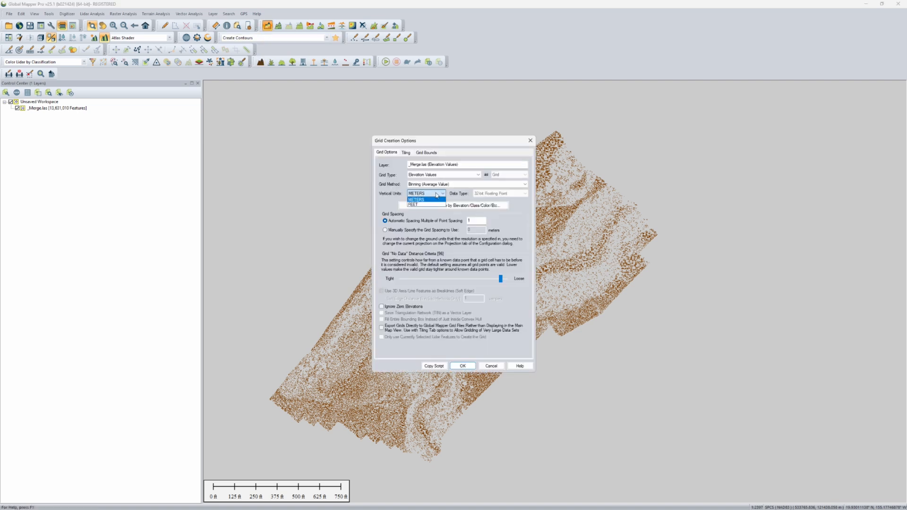
{"action": "left_click", "coordinate": [409, 206]}
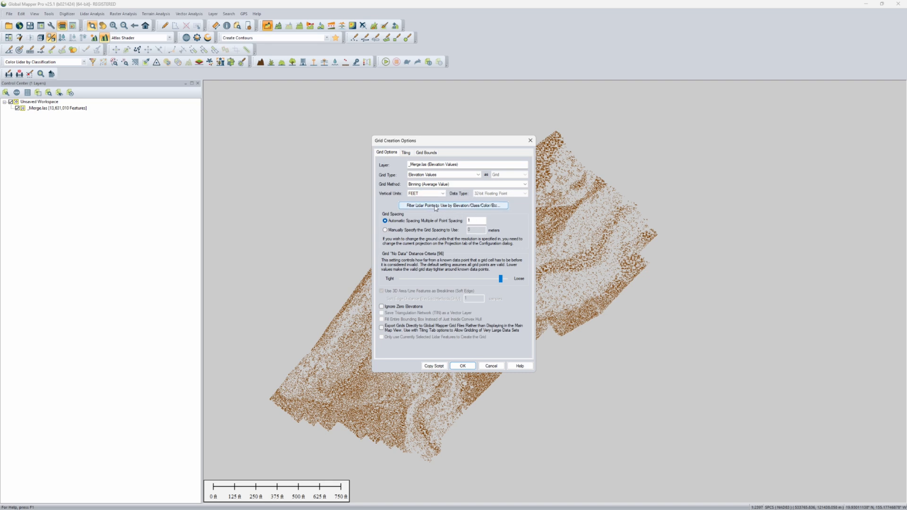
Restrict the grid's lidar points to class 2 Ground and generate the grid with the Binning (Average Value) method
{"action": "left_click", "coordinate": [436, 207]}
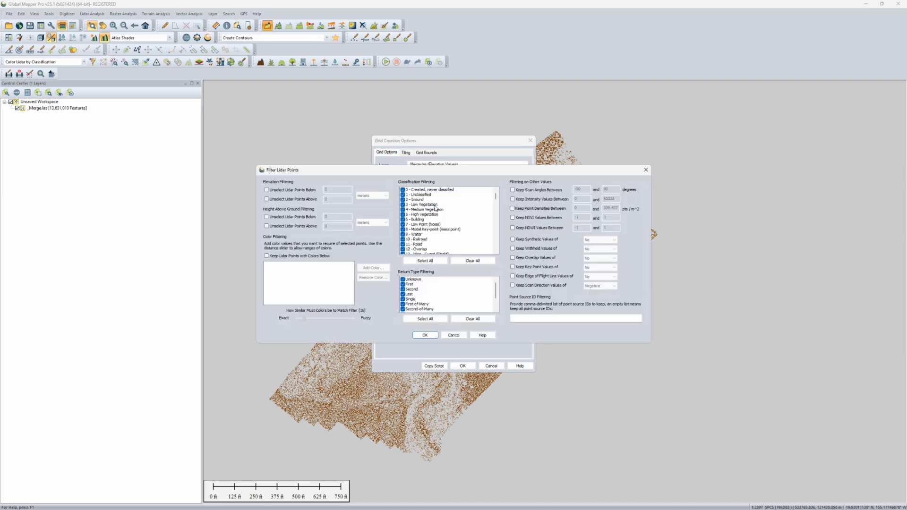
{"action": "left_click", "coordinate": [472, 260]}
{"action": "left_click", "coordinate": [407, 200]}
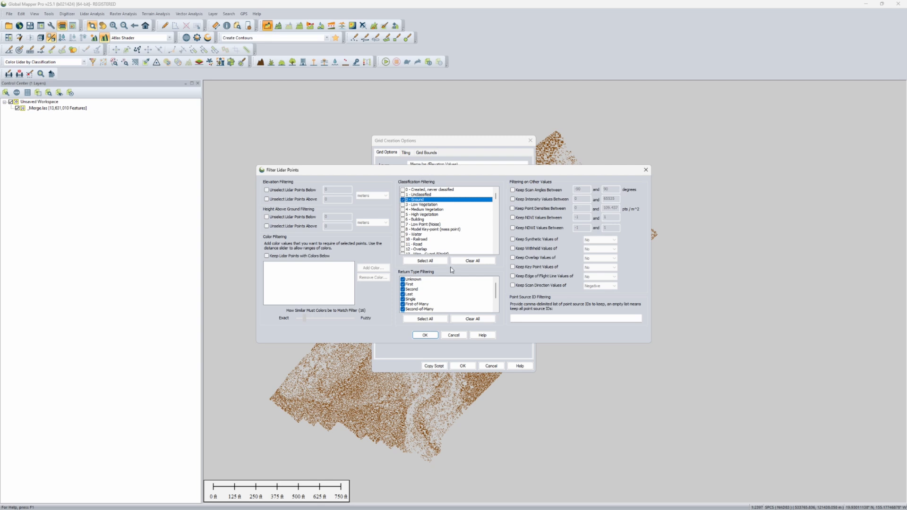
{"action": "left_click", "coordinate": [425, 334]}
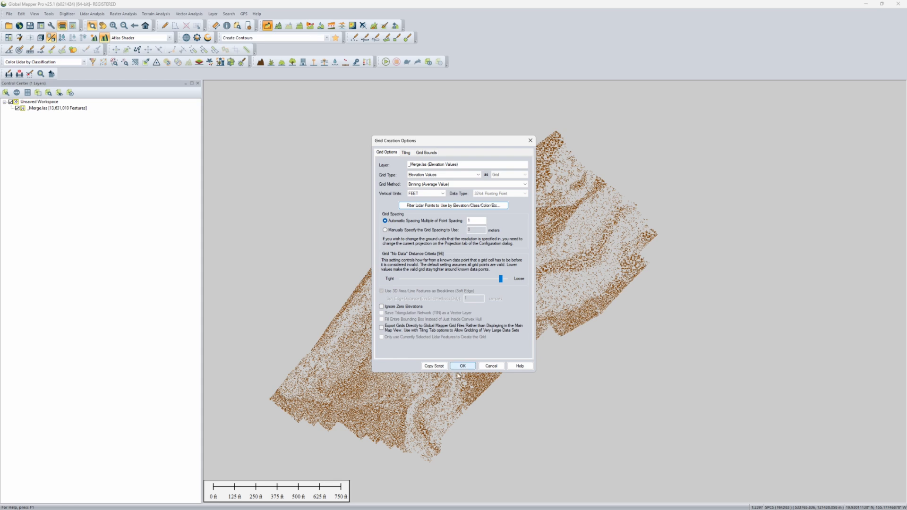
{"action": "left_click", "coordinate": [463, 367]}
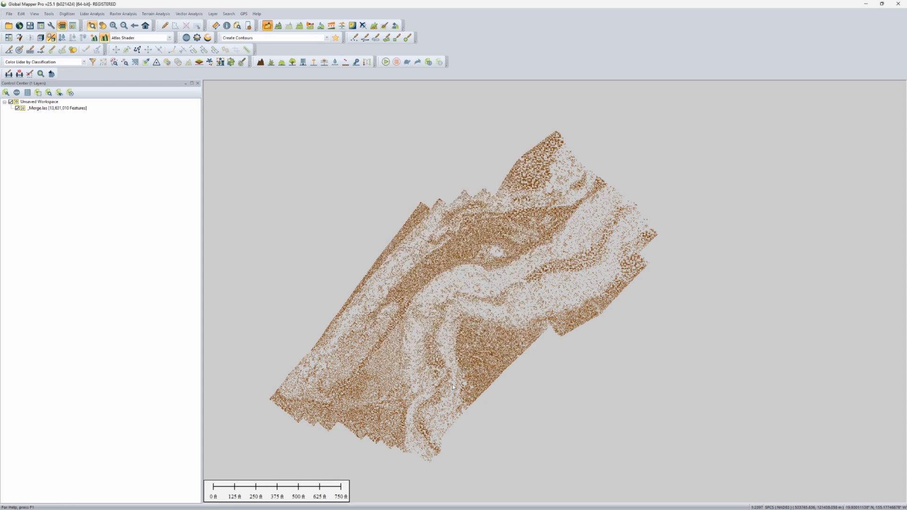
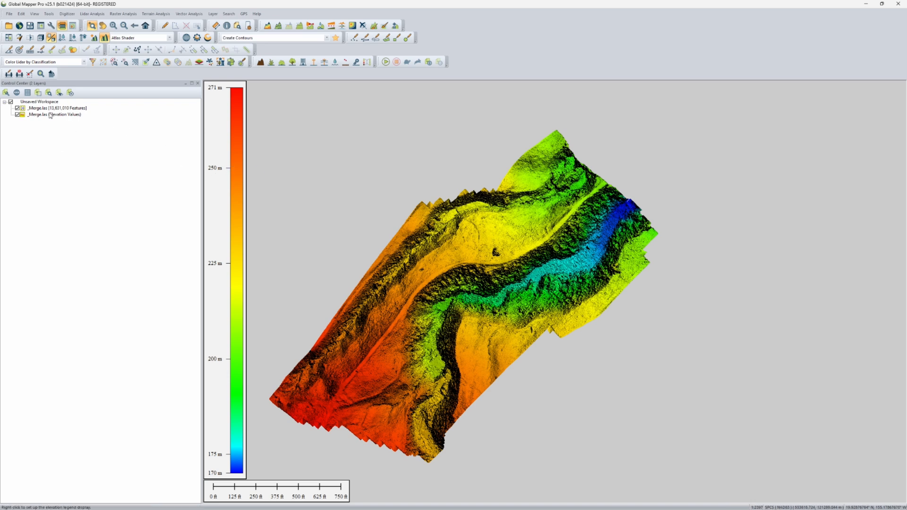
Check the new grid together with the points in the 3D viewer, then hide the _Merge.las point cloud layer
{"action": "left_click", "coordinate": [41, 39]}
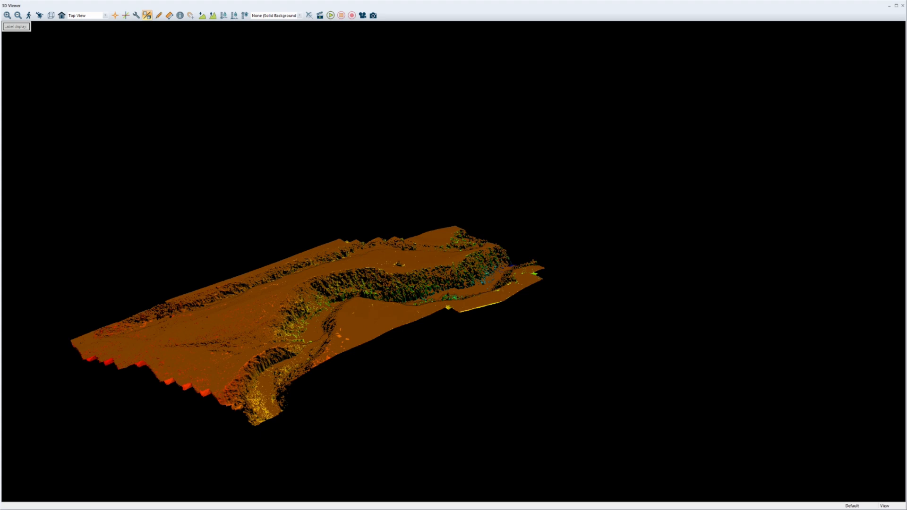
{"action": "left_click", "coordinate": [903, 5]}
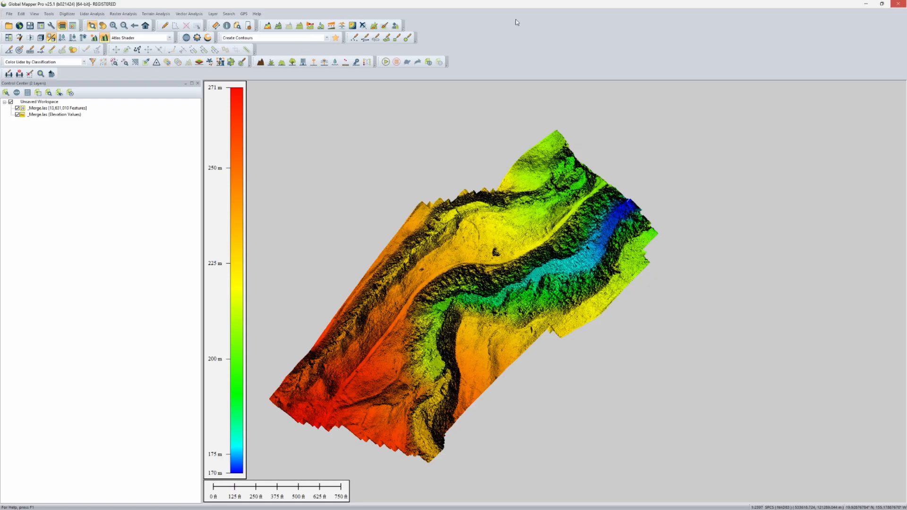
{"action": "left_click", "coordinate": [17, 107]}
{"action": "left_click", "coordinate": [52, 107]}
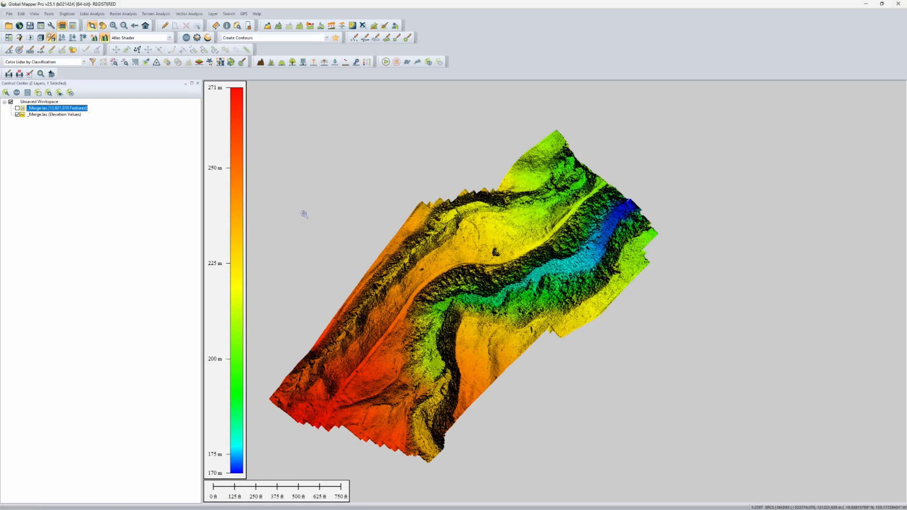
Examine the elevation grid alone in the 3D viewer, viewing the valley and its slopes from several angles and distances
{"action": "left_click", "coordinate": [40, 39]}
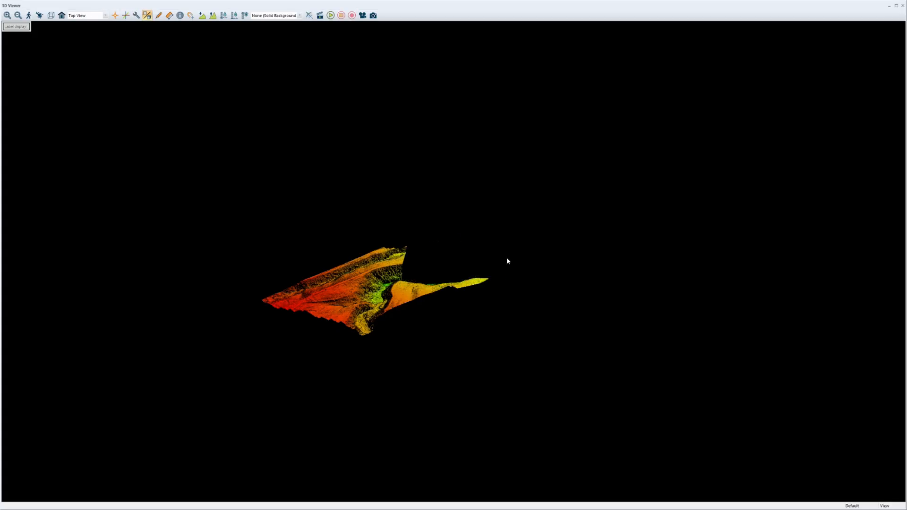
{"action": "scroll", "coordinate": [360, 291], "scroll_direction": "up", "scroll_amount": 3}
{"action": "left_click_drag", "start_coordinate": [362, 290], "coordinate": [424, 277]}
{"action": "middle_click_drag", "start_coordinate": [349, 324], "coordinate": [601, 147]}
{"action": "mouse_move", "coordinate": [531, 267]}
{"action": "left_mouse_down"}
{"action": "mouse_move", "coordinate": [516, 298]}
{"action": "mouse_move", "coordinate": [497, 292]}
{"action": "mouse_move", "coordinate": [502, 260]}
{"action": "mouse_move", "coordinate": [517, 263]}
{"action": "left_mouse_up"}
{"action": "scroll", "coordinate": [518, 263], "scroll_direction": "up", "scroll_amount": 10}
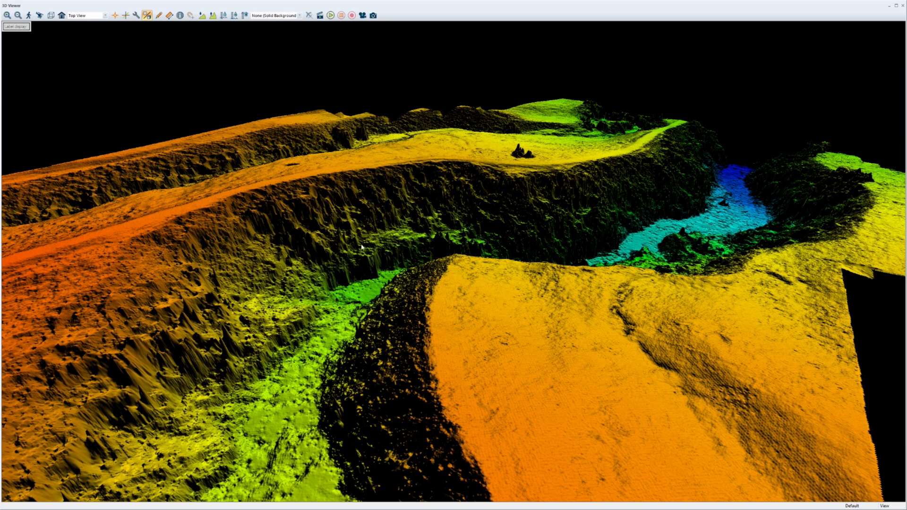
{"action": "middle_click_drag", "start_coordinate": [325, 335], "coordinate": [469, 284]}
{"action": "left_click_drag", "start_coordinate": [469, 284], "coordinate": [203, 277]}
{"action": "scroll", "coordinate": [245, 322], "scroll_direction": "down", "scroll_amount": 5}
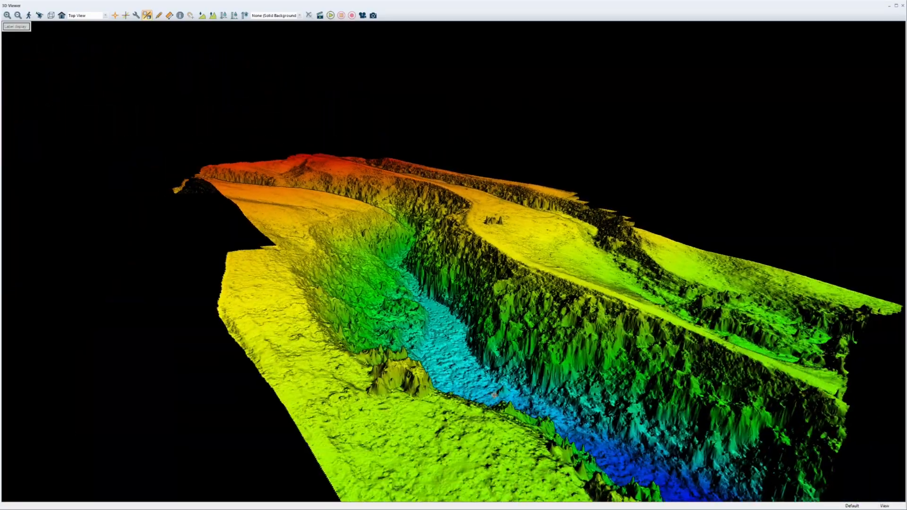
{"action": "left_click_drag", "start_coordinate": [494, 395], "coordinate": [466, 406]}
{"action": "scroll", "coordinate": [338, 390], "scroll_direction": "up", "scroll_amount": 6}
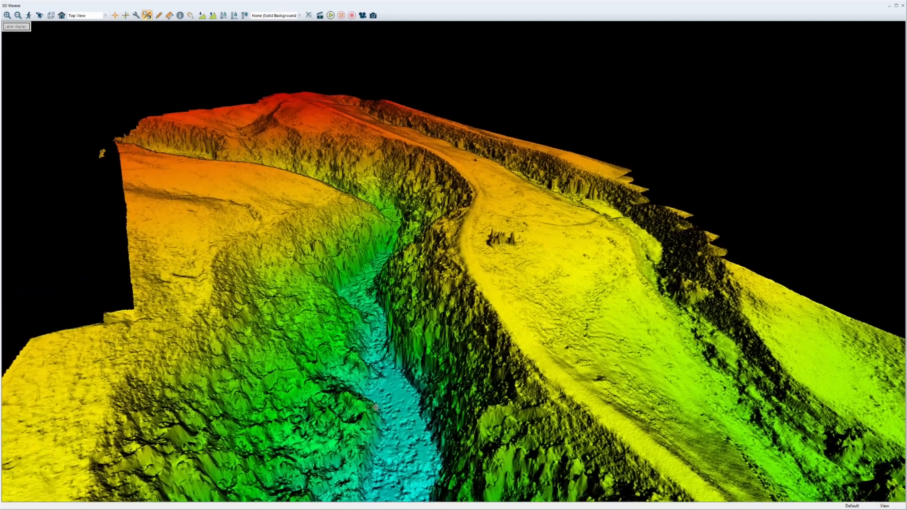
{"action": "left_click_drag", "start_coordinate": [376, 407], "coordinate": [364, 330]}
{"action": "scroll", "coordinate": [387, 422], "scroll_direction": "down", "scroll_amount": 3}
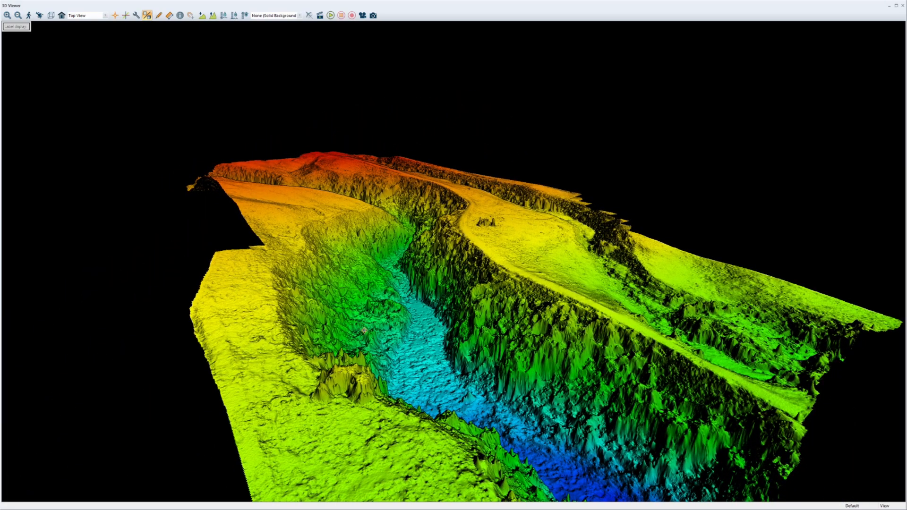